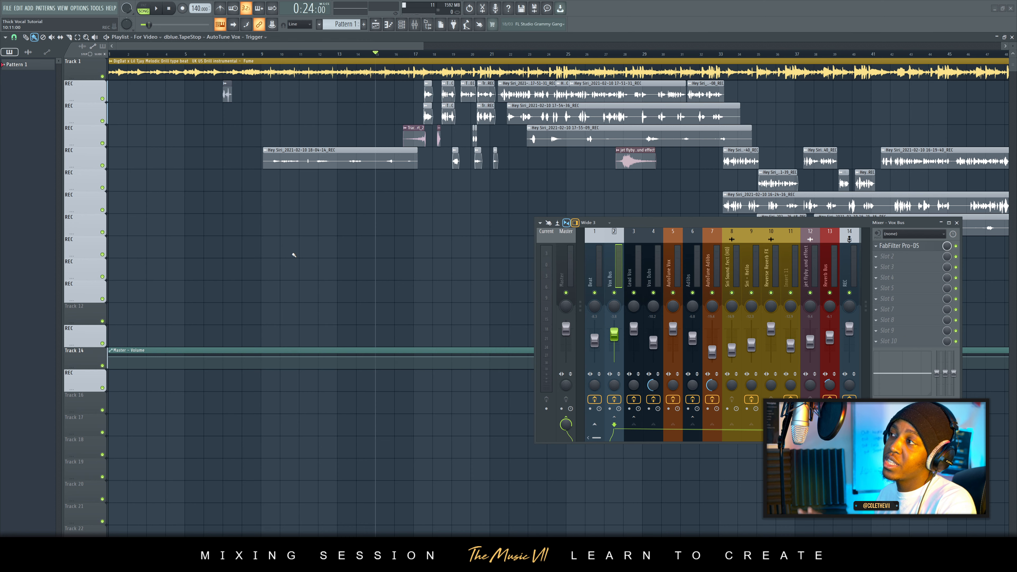
Step: Play the song from the current position to audition the full mix, and stop playback
key("space")
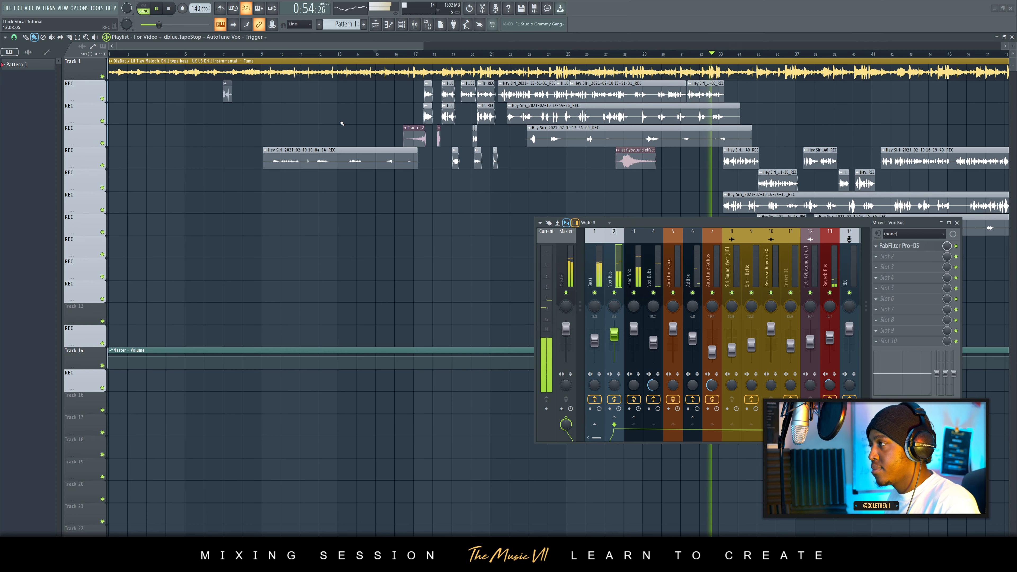
key("space")
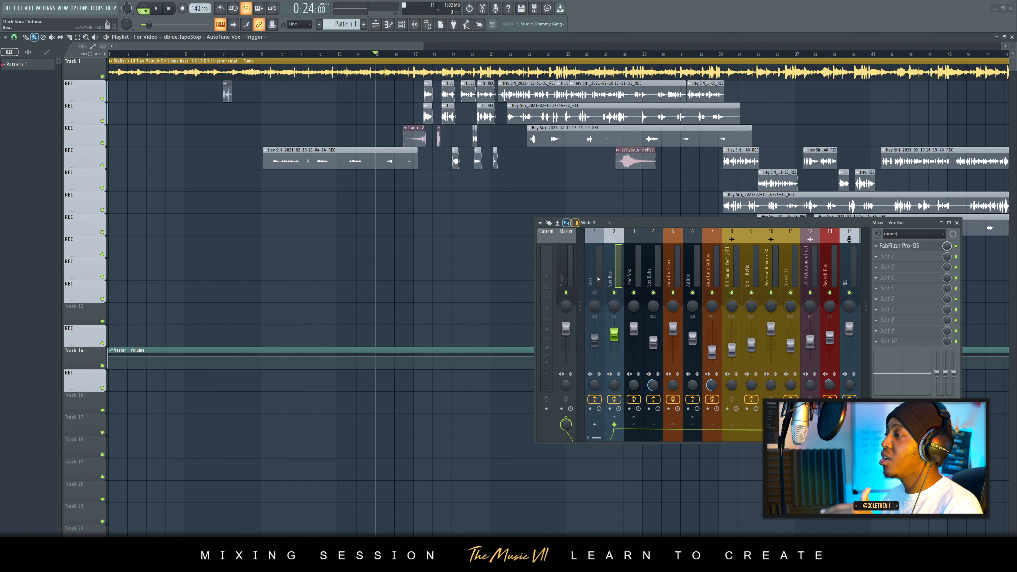
Step: Mute the Beat mixer track and audition the vocals alone from about bar 18
left_click(594, 293)
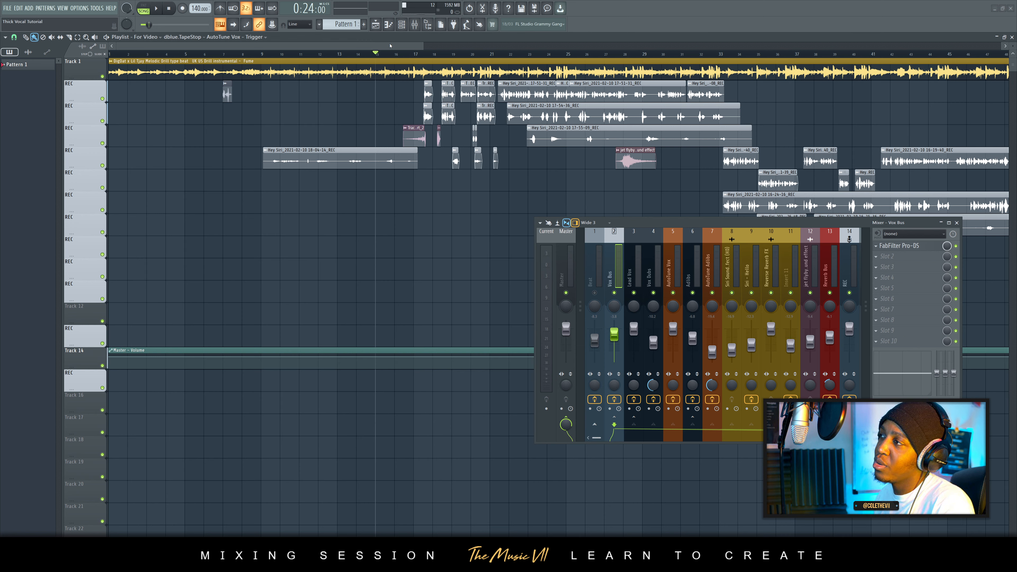
left_click(431, 54)
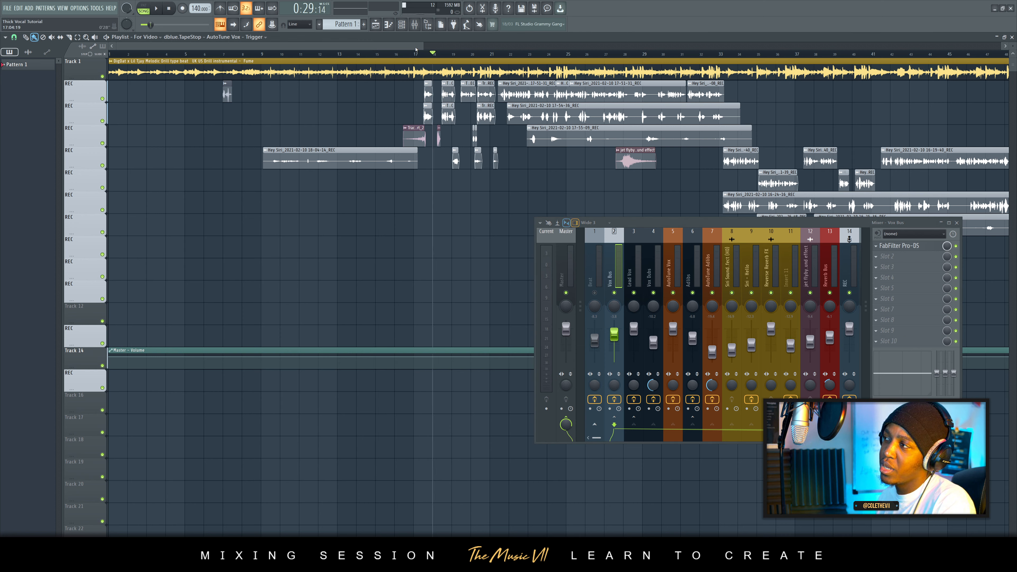
key("space")
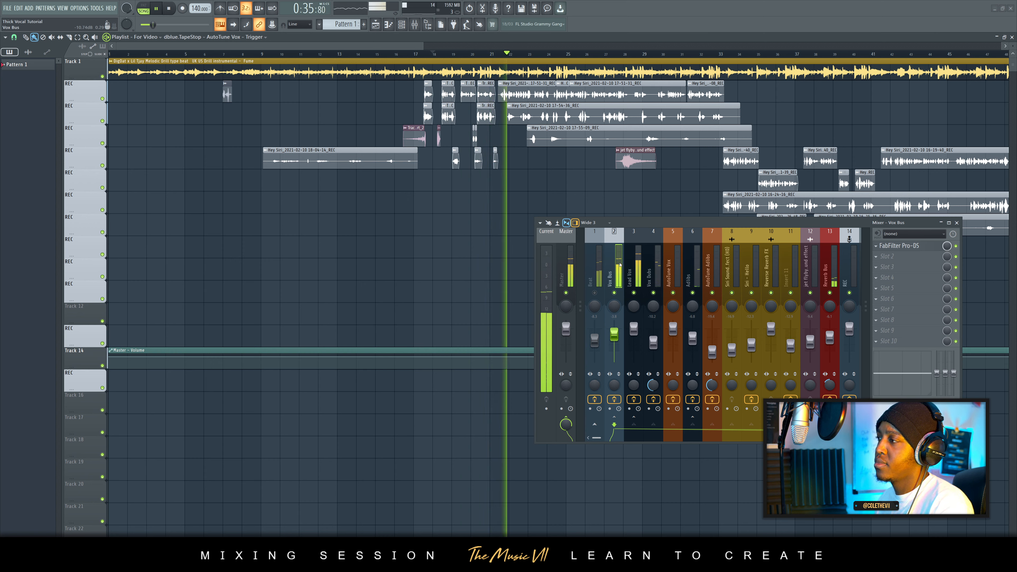
key("space")
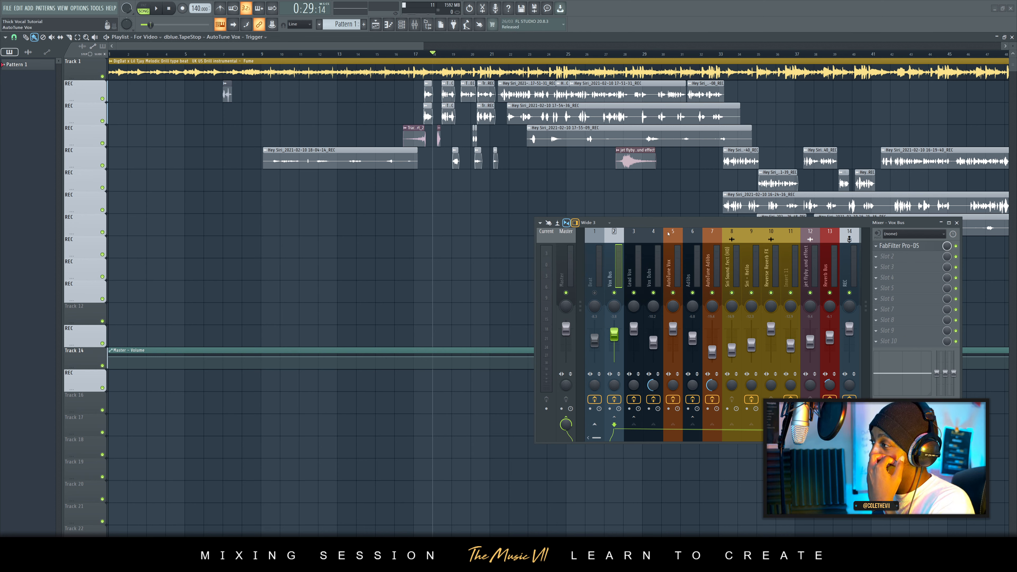
Step: Reposition the mixer over the middle of the playlist and widen it to show insert tracks 1 to 25
left_click_drag(659, 226, 363, 217)
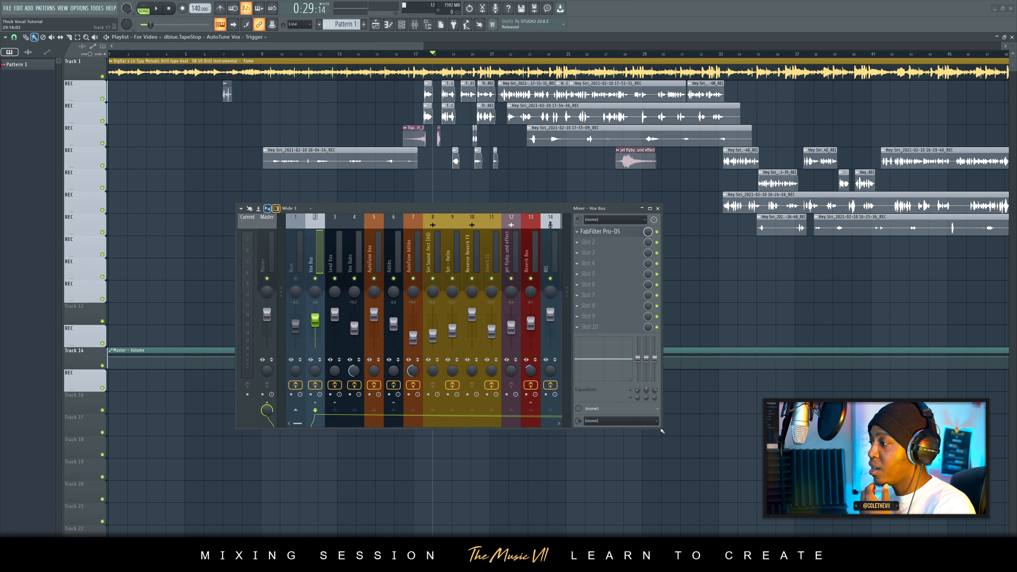
left_click_drag(662, 431, 873, 414)
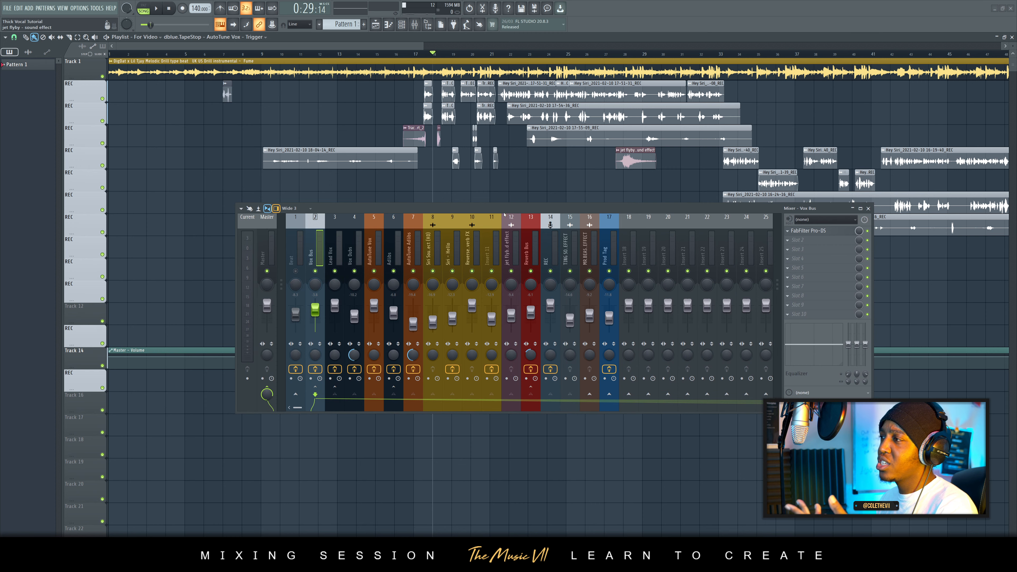
left_click_drag(504, 214, 515, 232)
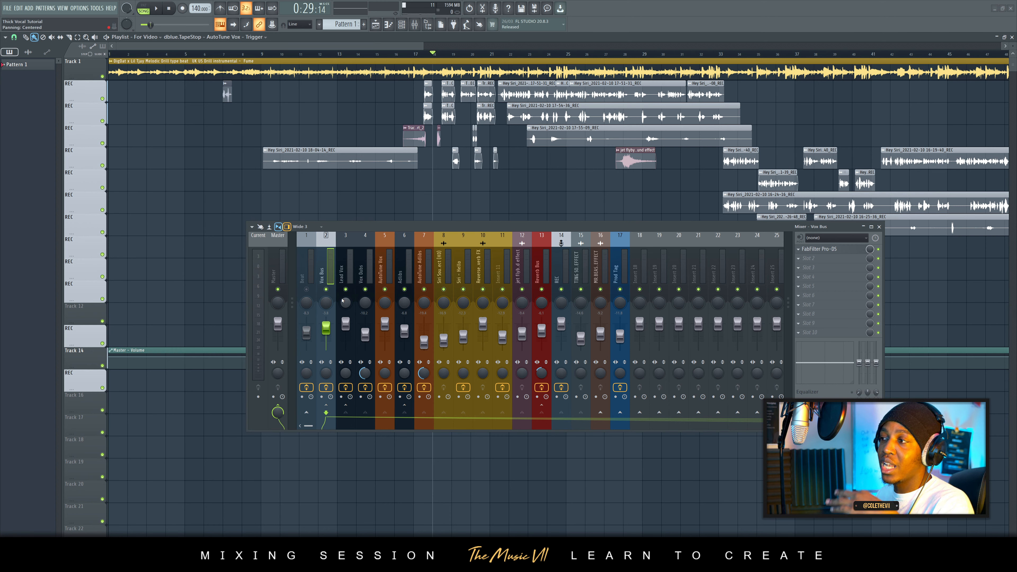
Step: Examine the effect chains and routing of the Vox Bus, Lead Vox, Vox Dubs, AutoTune Vox and Adlibs mixer tracks
left_click(354, 264)
left_click(400, 271)
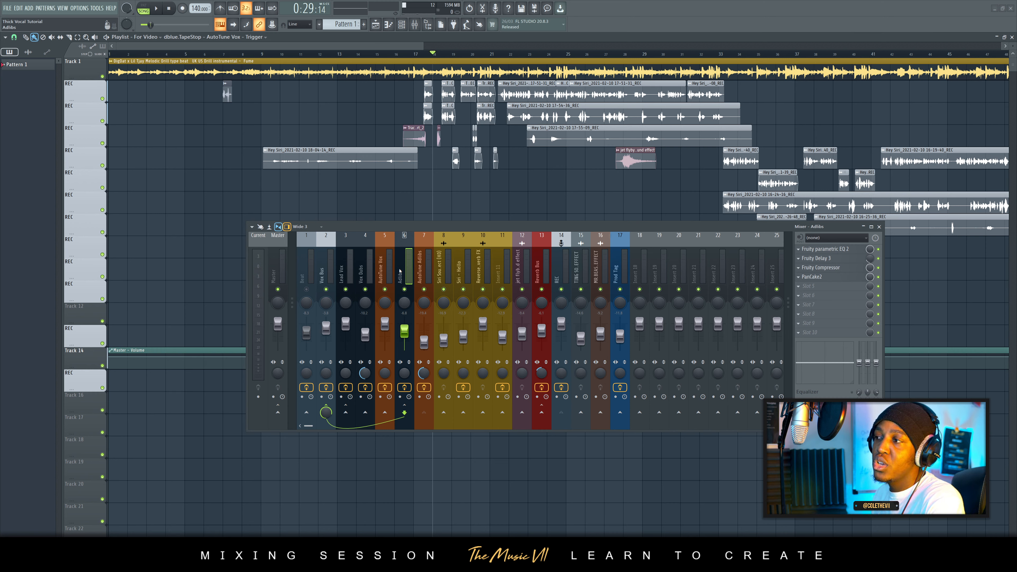
left_click(320, 270)
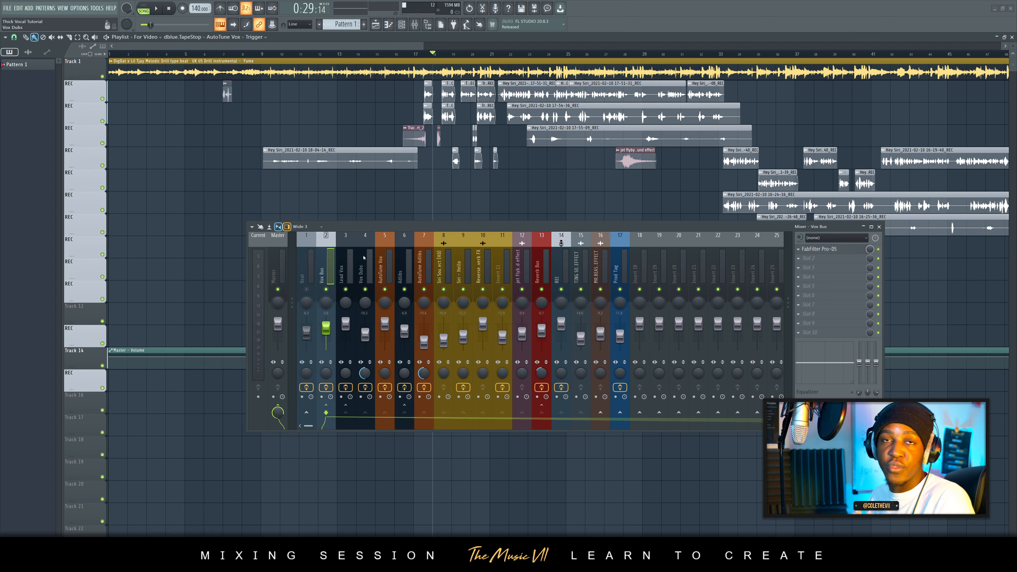
left_click(342, 268)
left_click(360, 268)
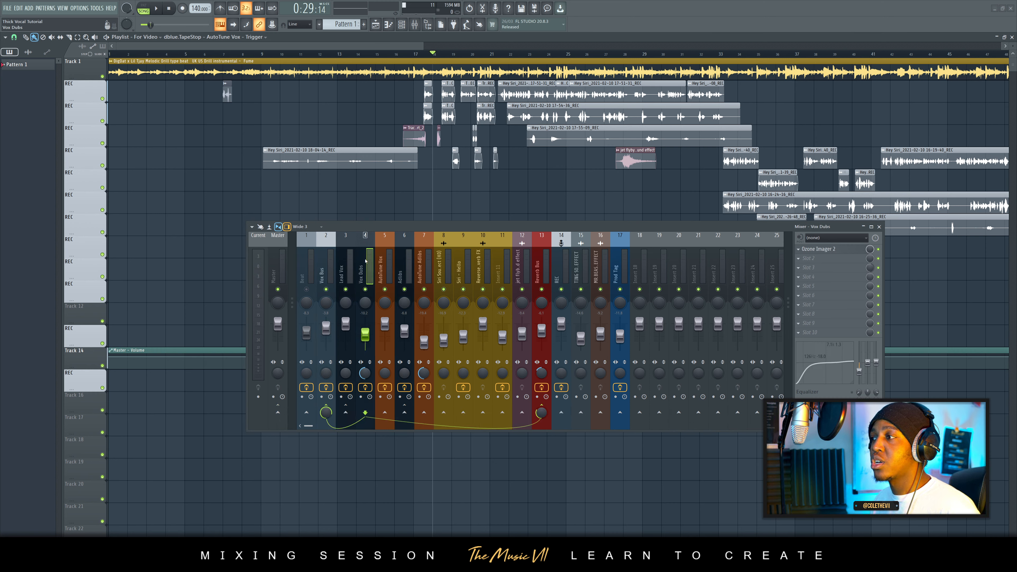
left_click(385, 274)
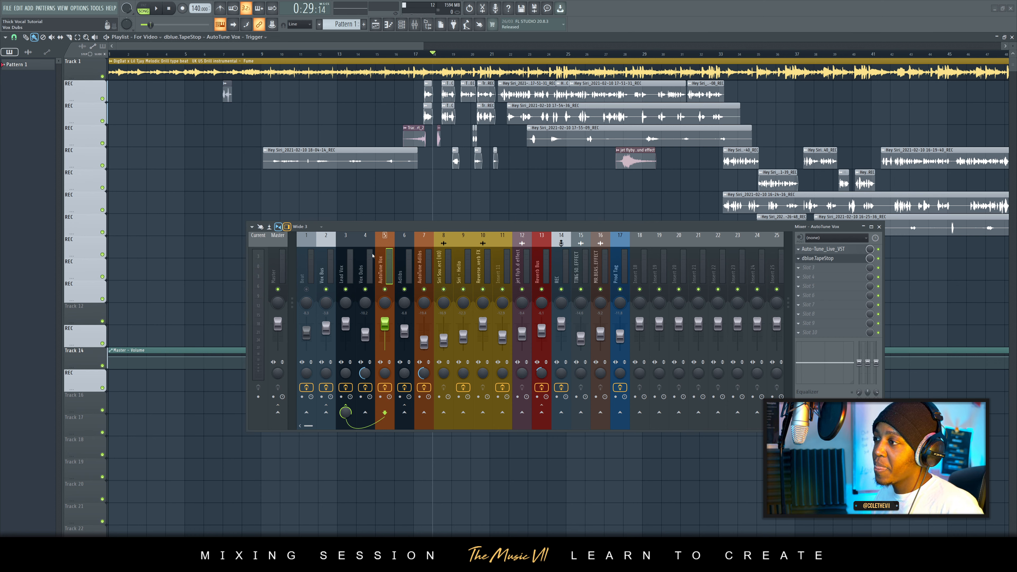
left_click(345, 276)
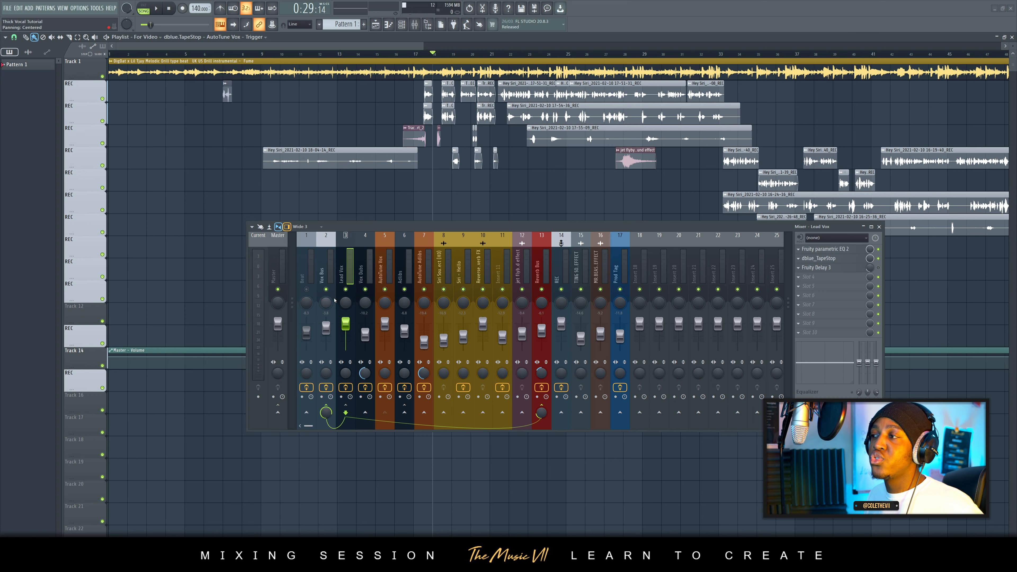
left_click(327, 276)
left_click(388, 269)
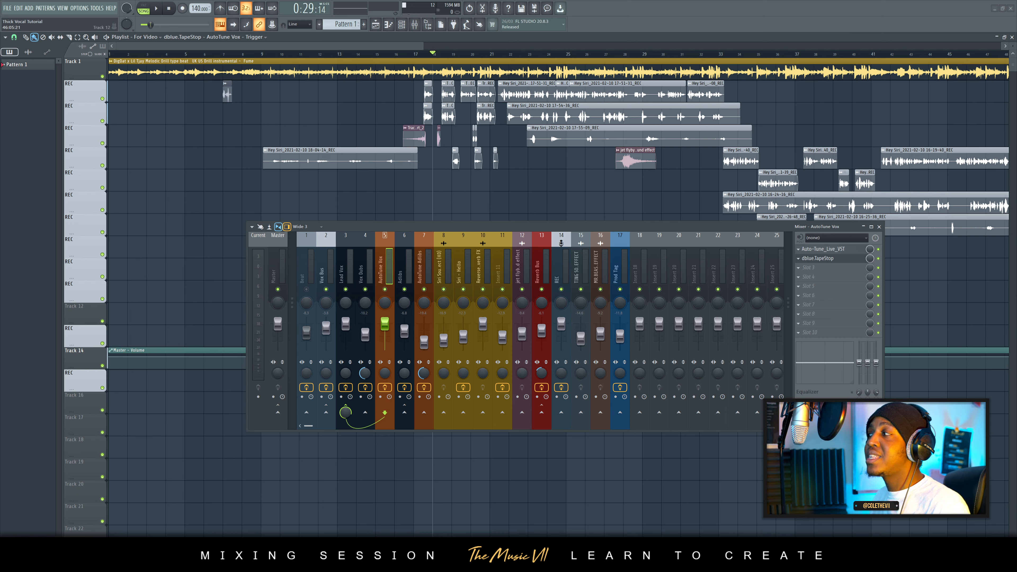
left_click(348, 269)
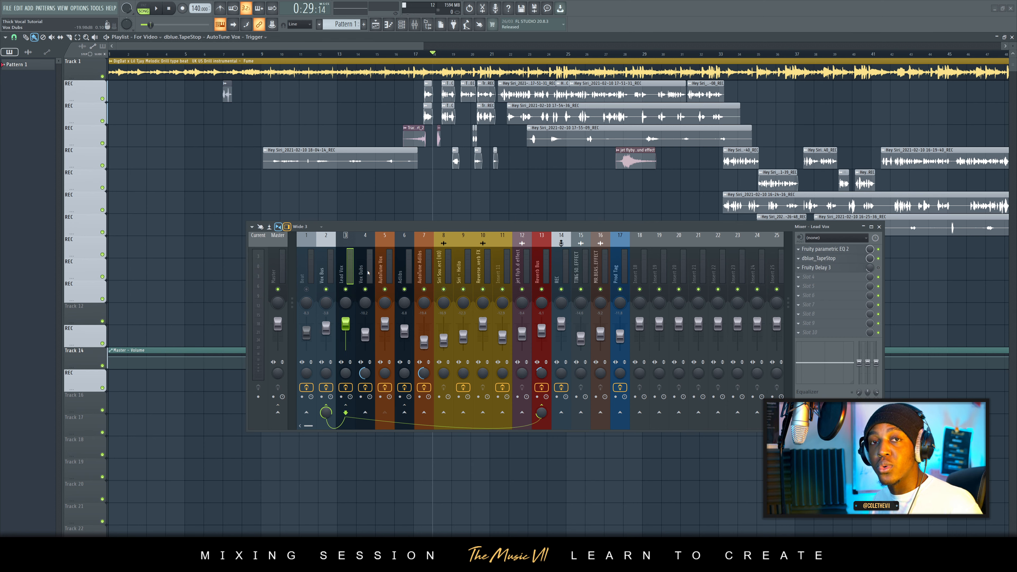
left_click(401, 268)
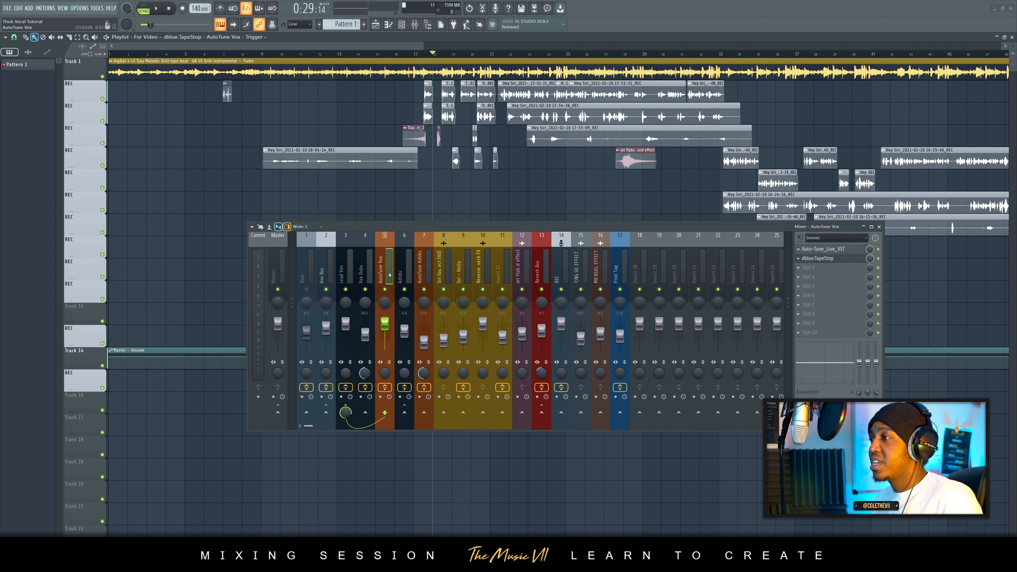
Step: Inspect the effects and routing of the AutoTune Adlibs, Adlibs, Siri, Reverse Reverb FX and Insert 11 mixer tracks
left_click(422, 274)
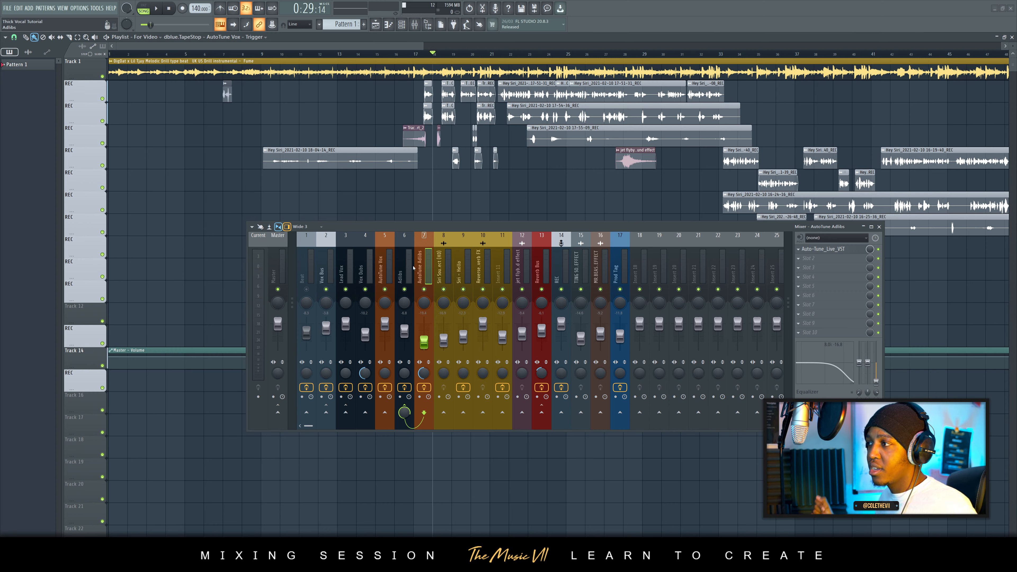
left_click(404, 278)
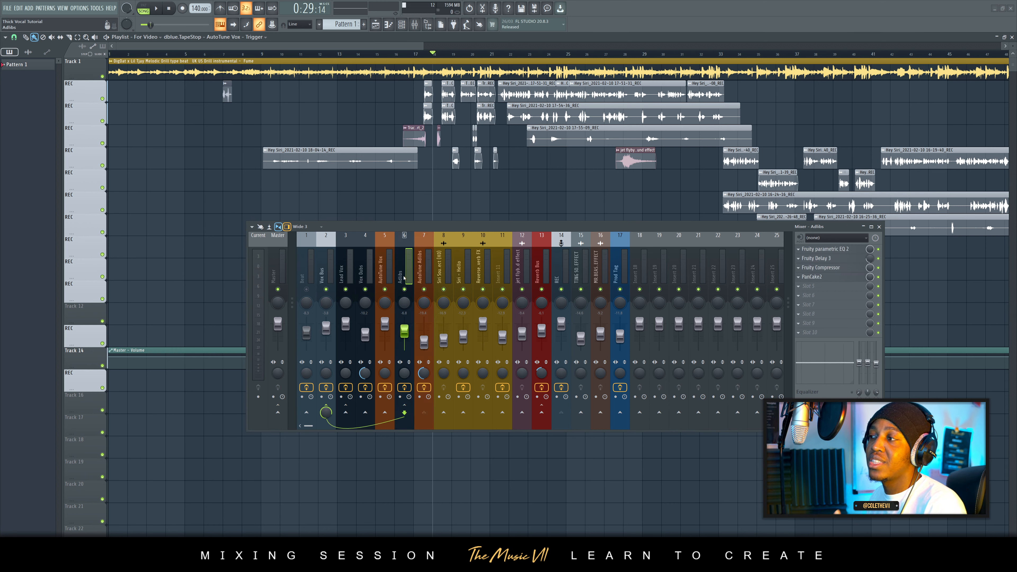
left_click(440, 278)
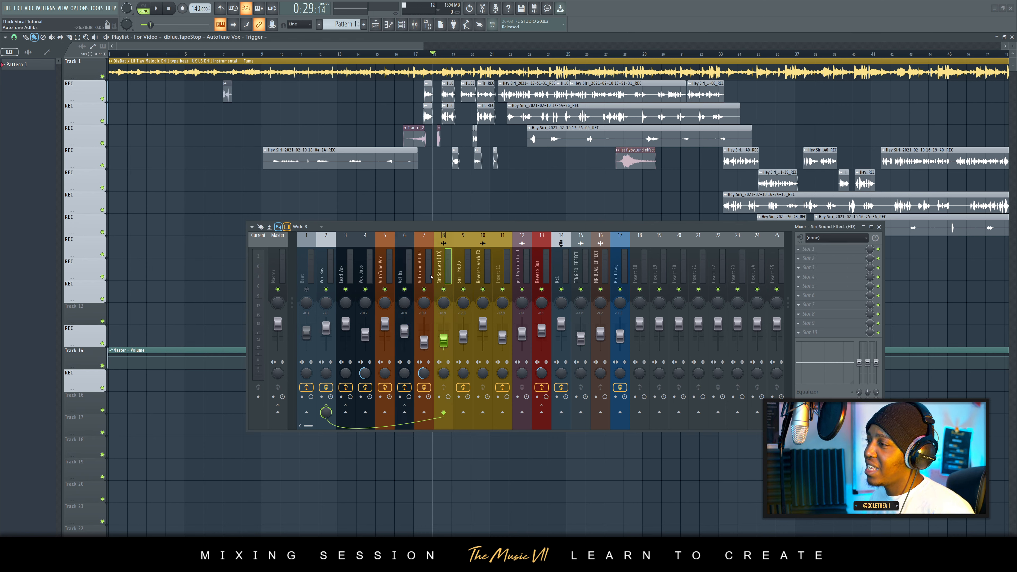
left_click(459, 271)
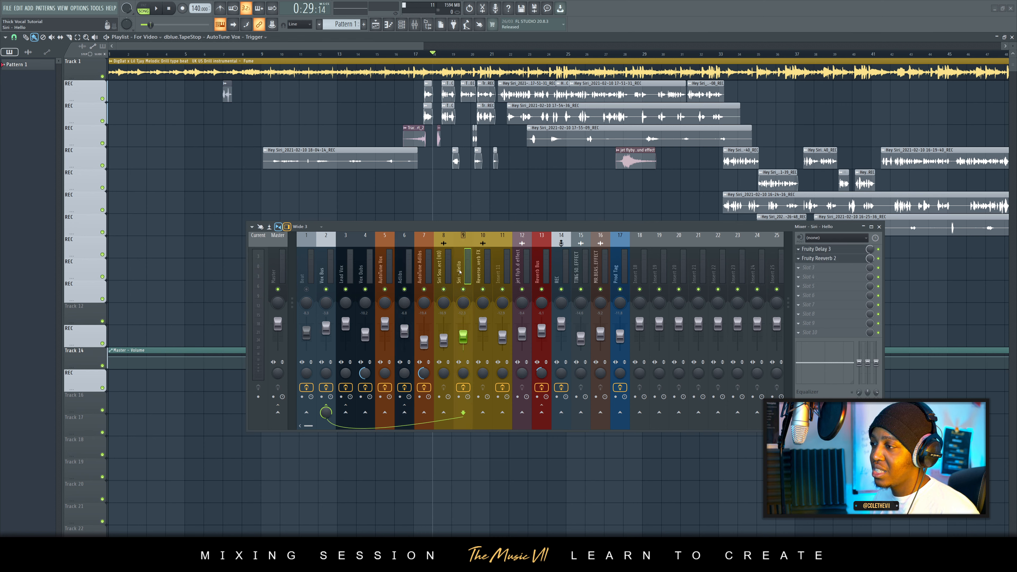
left_click(482, 265)
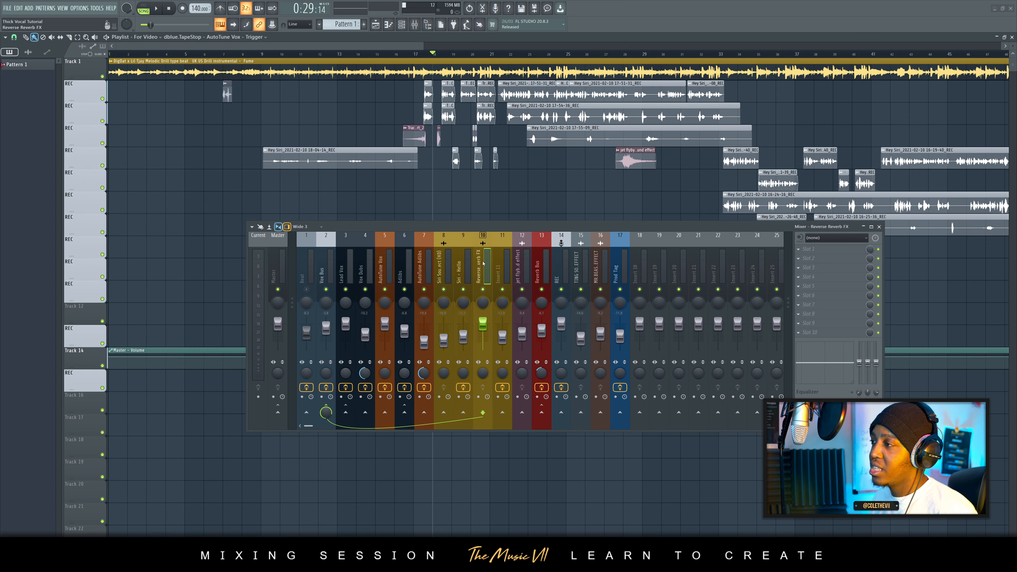
left_click(498, 272)
left_click(446, 276)
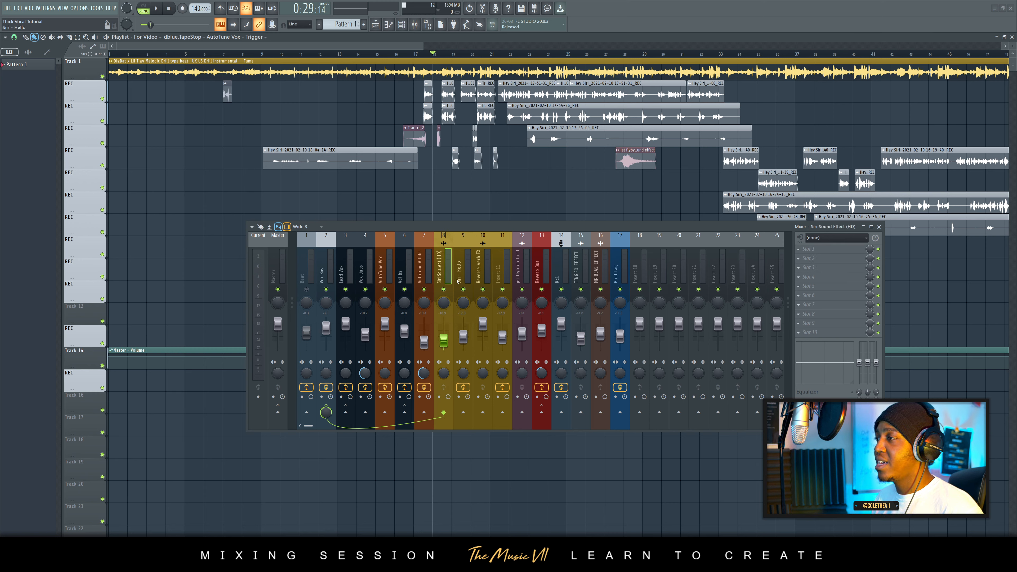
left_click(460, 276)
left_click(481, 273)
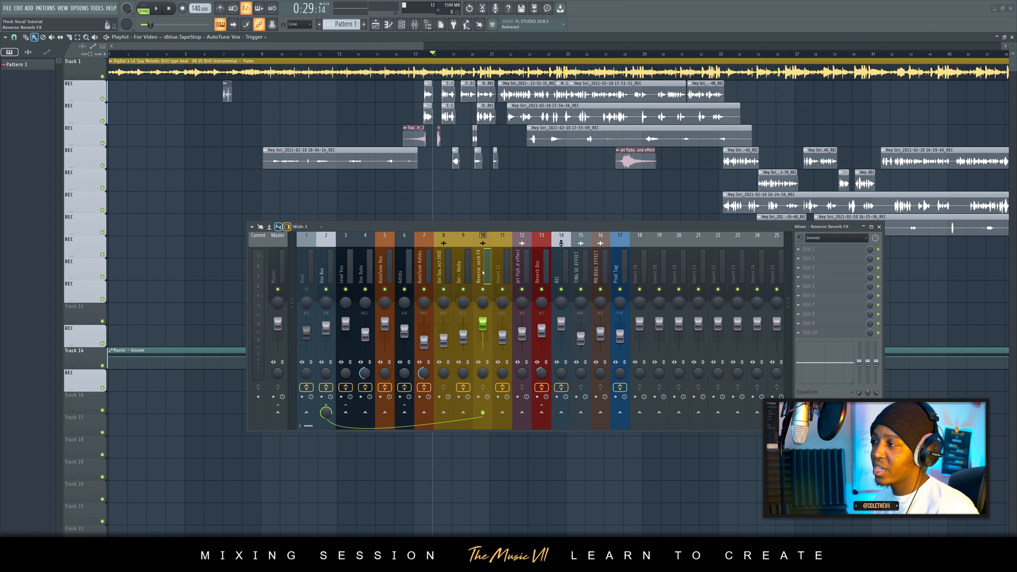
left_click(497, 271)
left_click(449, 251)
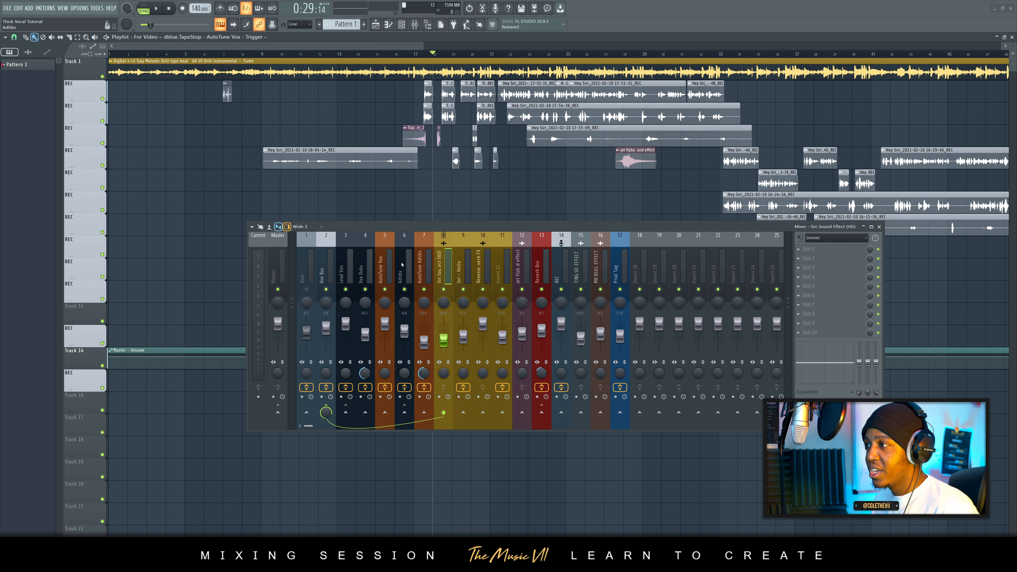
left_click(387, 261)
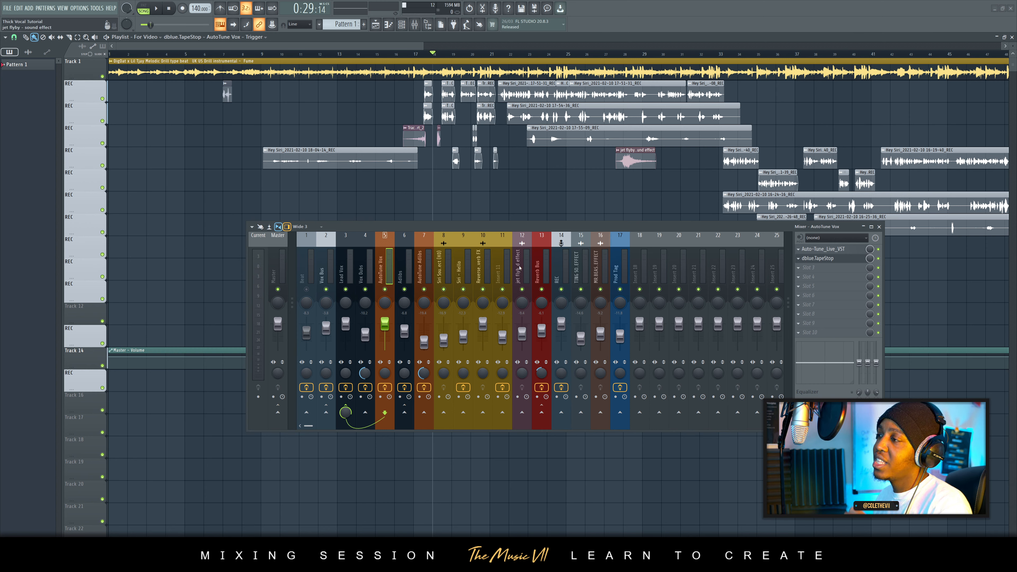
Step: Recolour the jet flyby sound effect mixer track to the same olive yellow as the neighbouring effect tracks
left_click(503, 276)
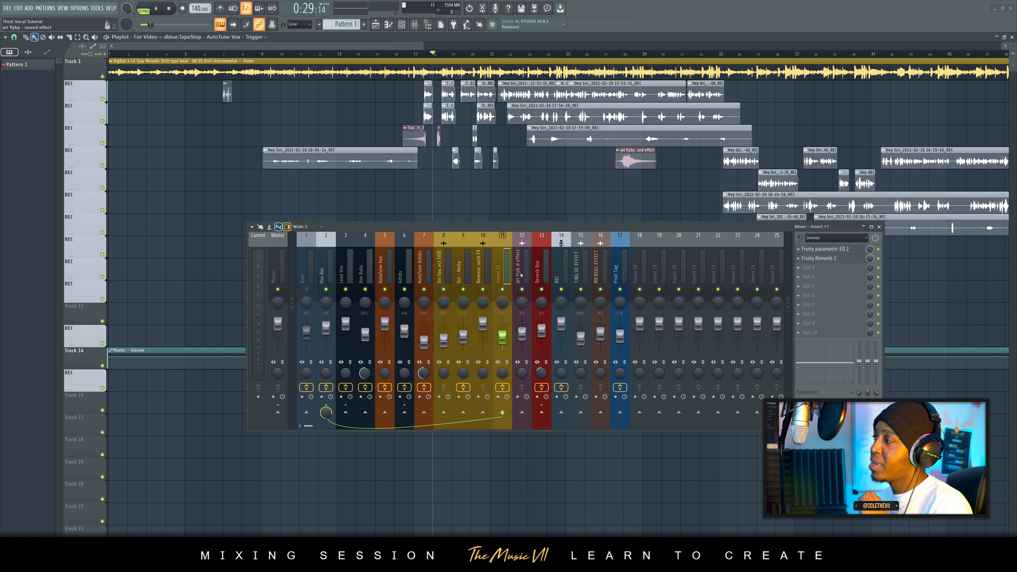
right_click(521, 275)
left_click(561, 253)
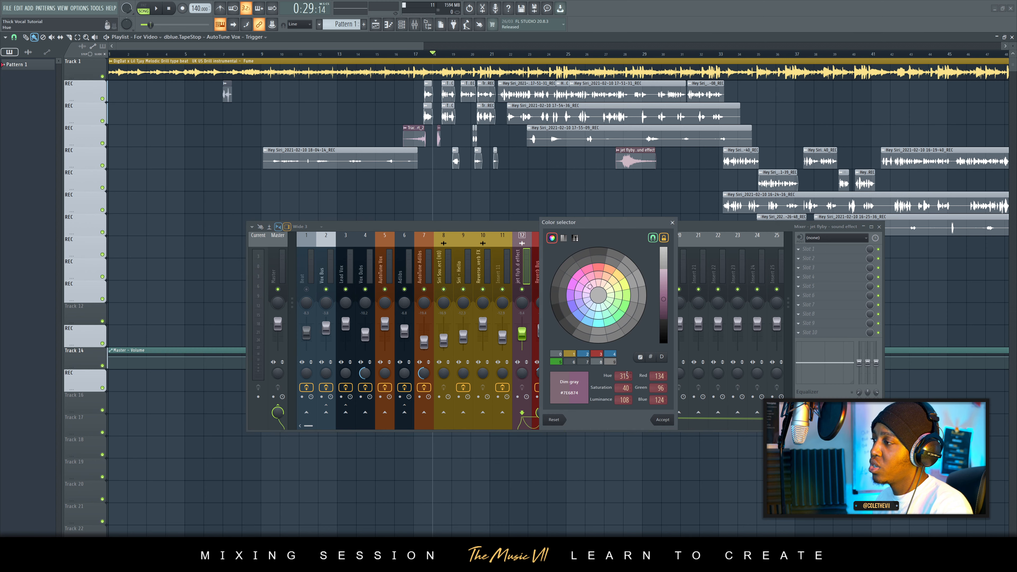
left_click(569, 354)
left_click(662, 419)
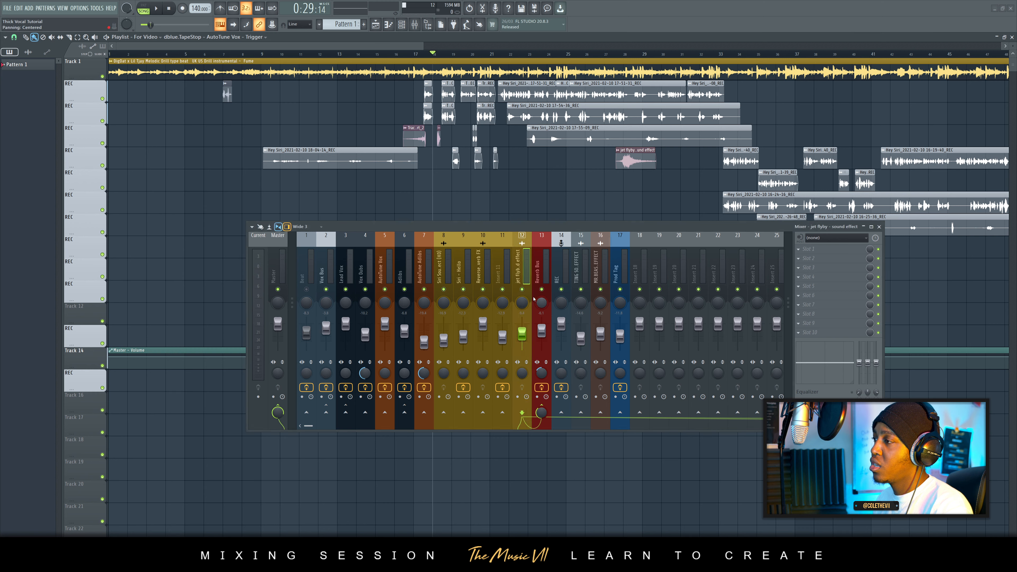
Step: Review mixer tracks 11 to 17, from Insert 11 through the Reverb Bus to Prod Tag, checking their effects and routing
left_click(503, 264)
left_click(522, 268)
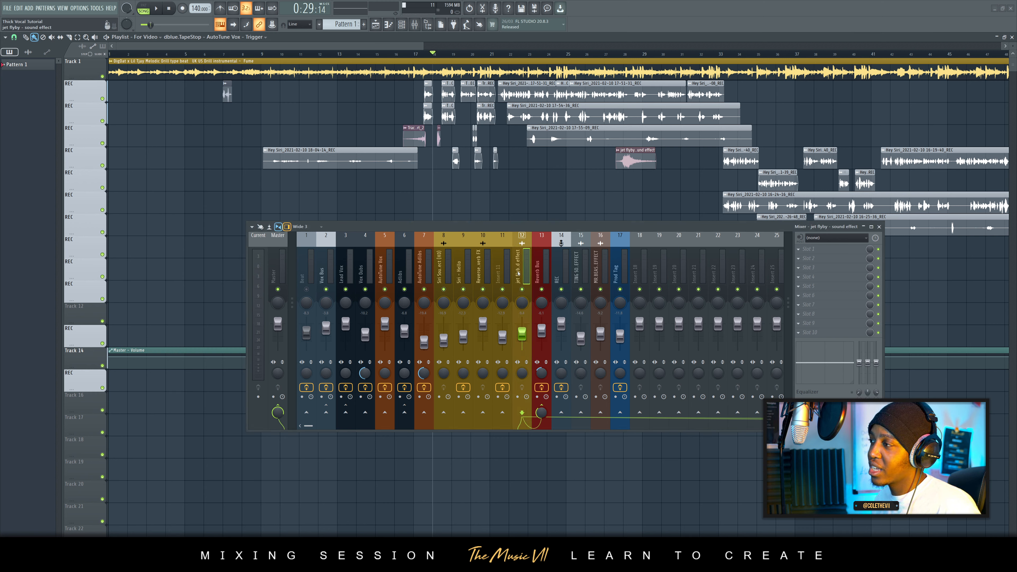
left_click(541, 273)
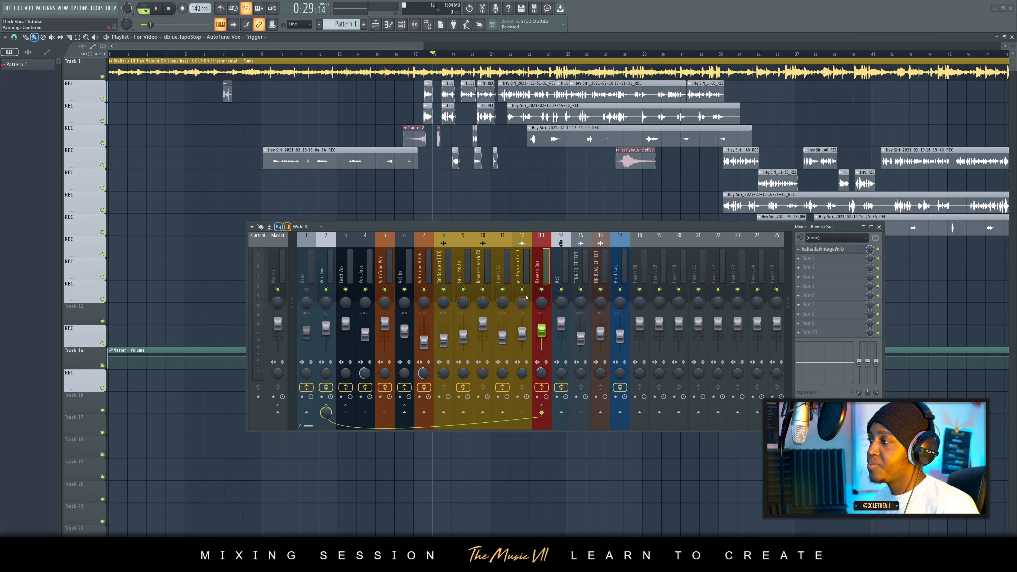
left_click(565, 271)
left_click(576, 272)
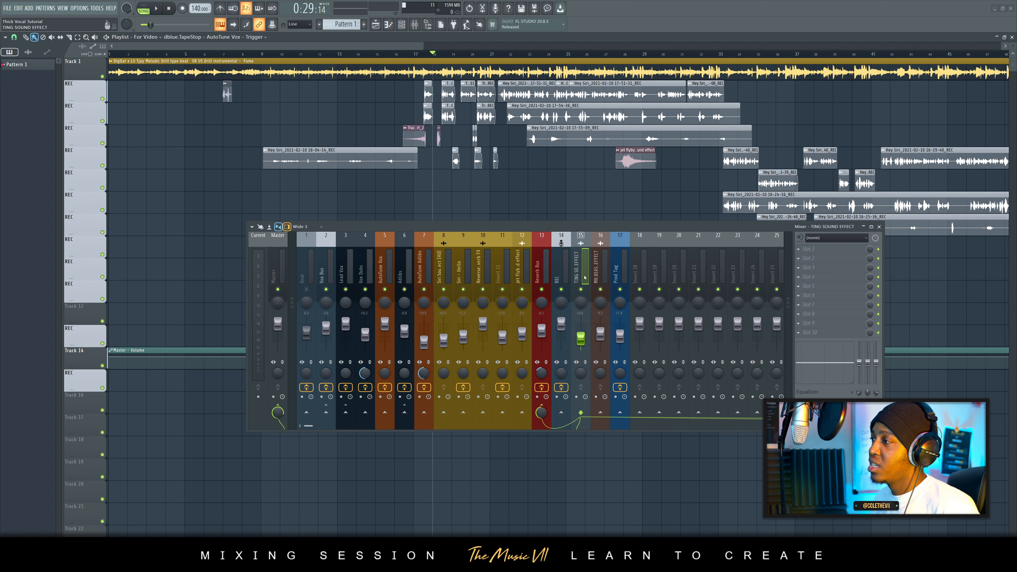
left_click(600, 270)
left_click(619, 275)
Step: Recolour the ting and explosion sound effect mixer tracks to the olive #9F8735 of the other effect tracks
left_click(600, 273)
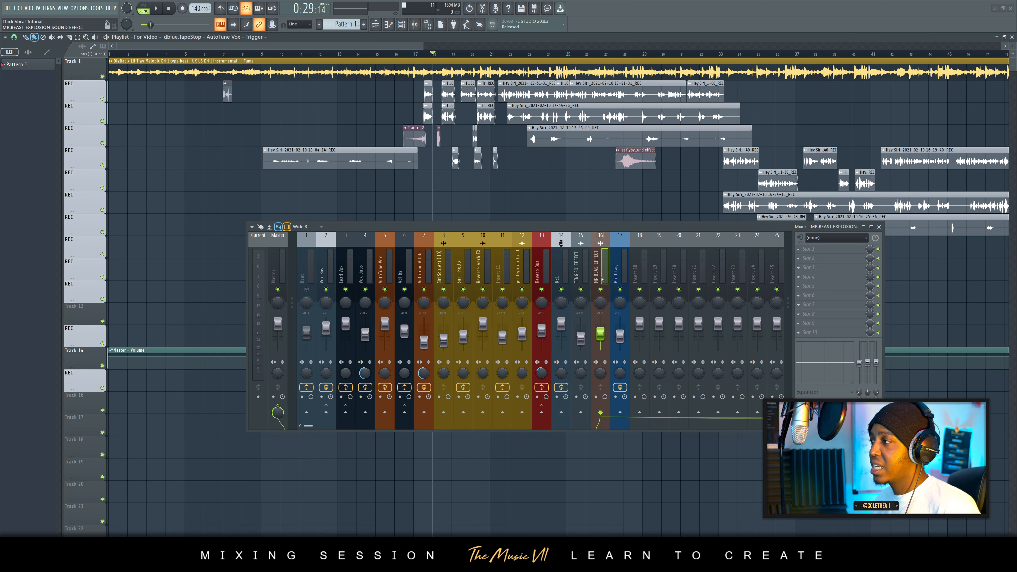
left_click(580, 273)
right_click(595, 278)
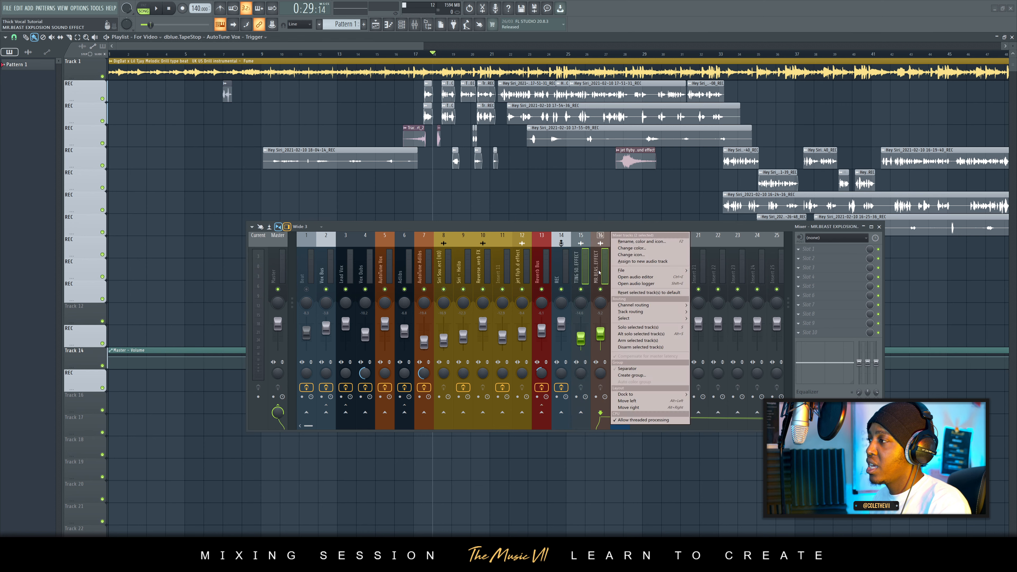
left_click(641, 256)
left_click(625, 355)
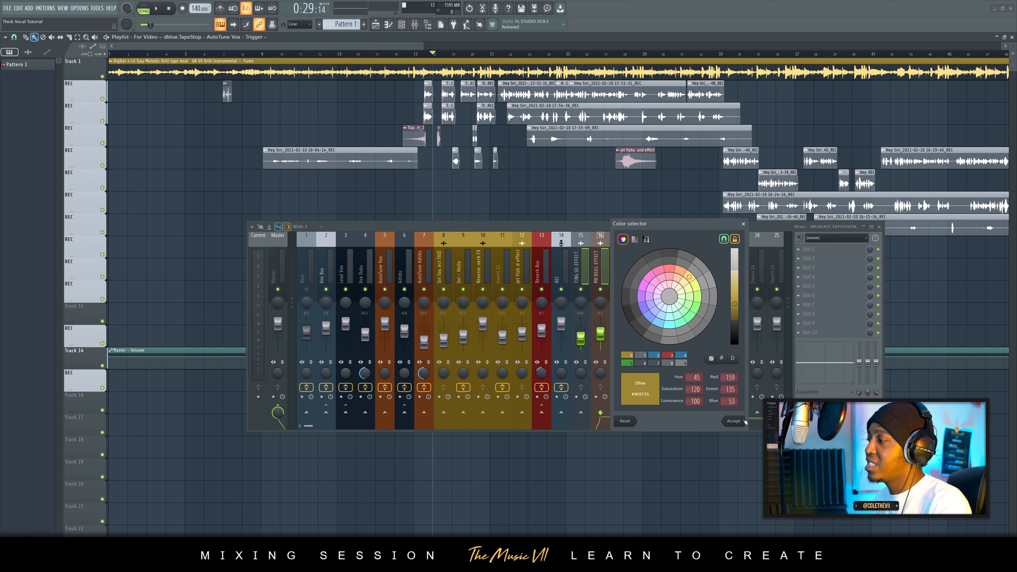
left_click(734, 421)
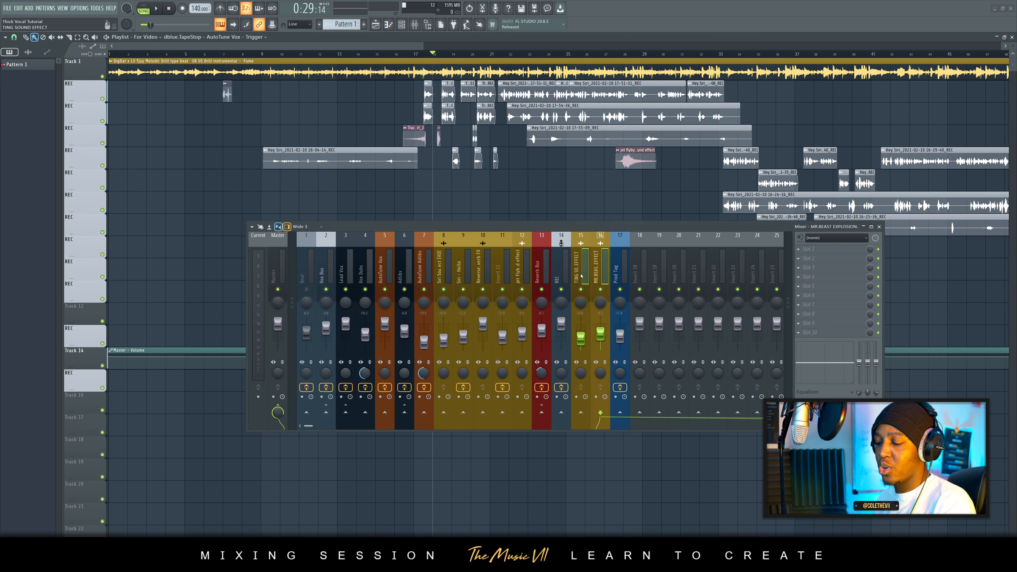
Step: Move the two recoloured effect tracks ahead of the Reverb Bus, beside the other effects, and move the REC track after Prod Tag
key("alt+Left")
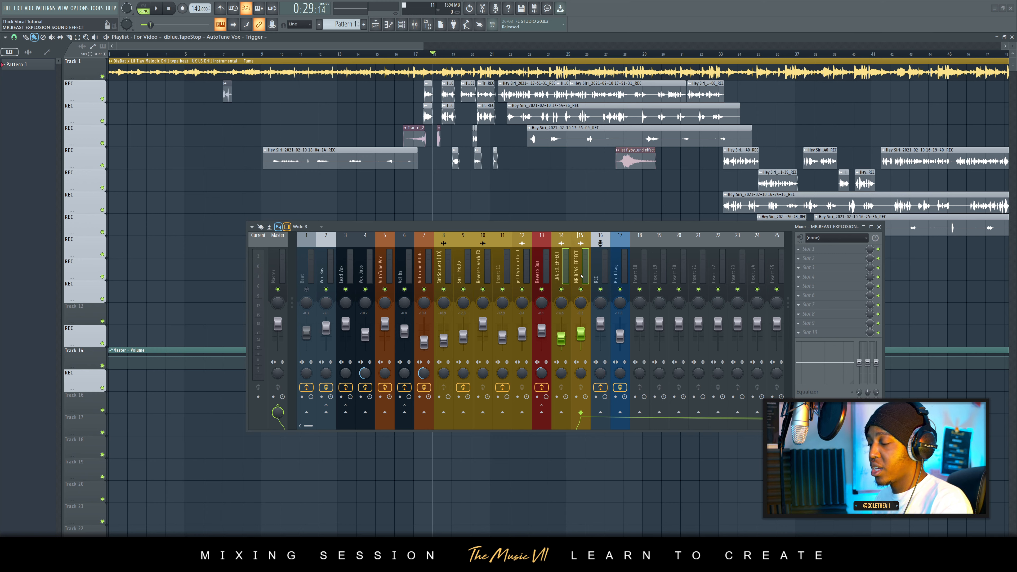
key("alt+Left")
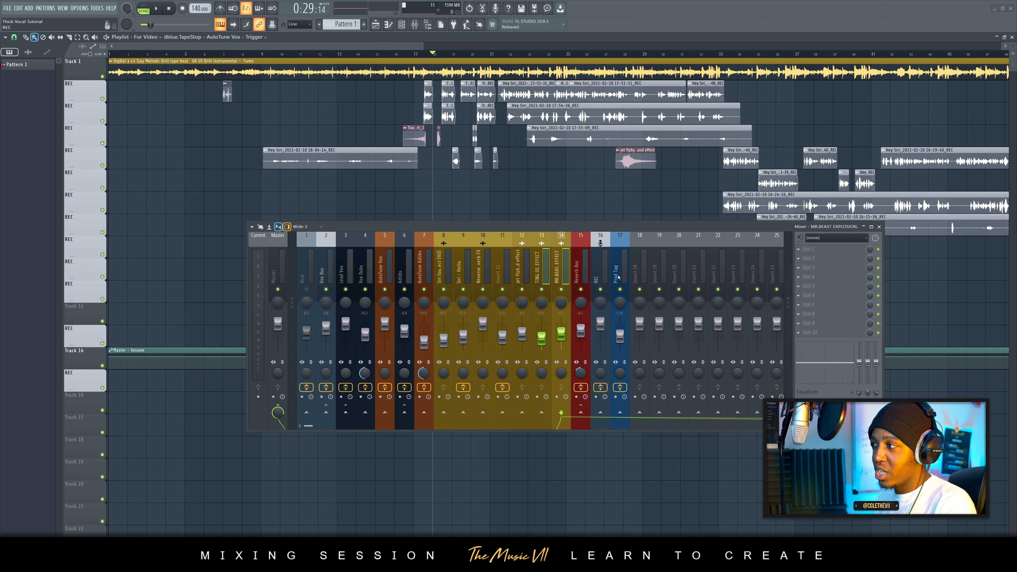
left_click(600, 269)
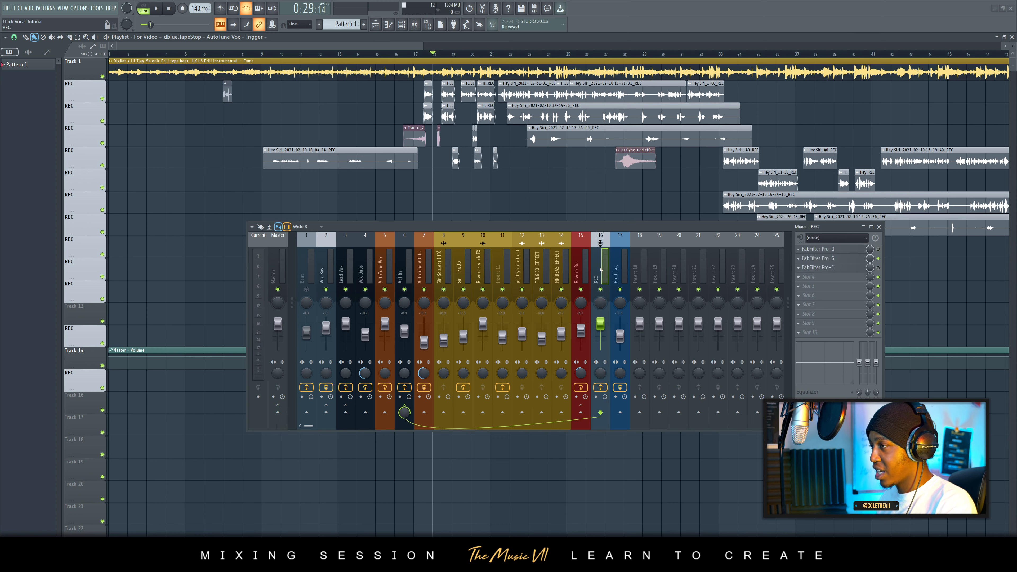
key("alt+Right")
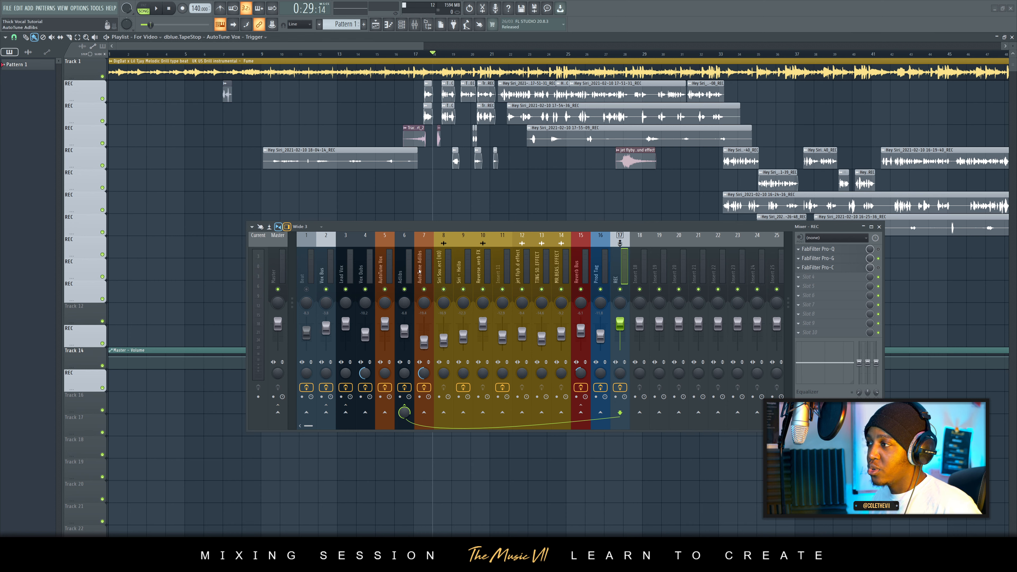
Step: Open the Lead Vox track's Fruity Parametric EQ 2 and arrange its window clear of the mixer
left_click(381, 268)
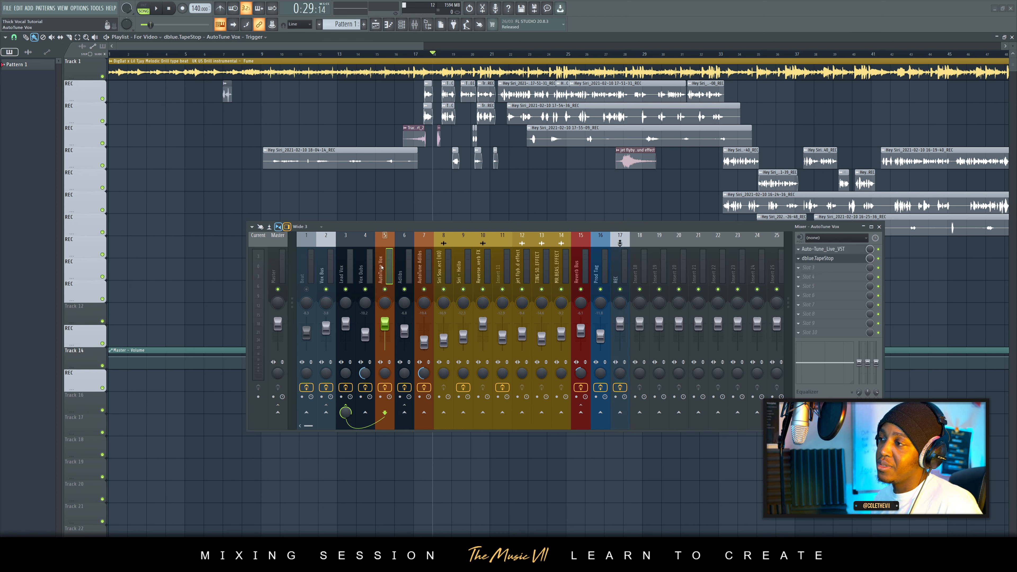
left_click(350, 275)
left_click(852, 249)
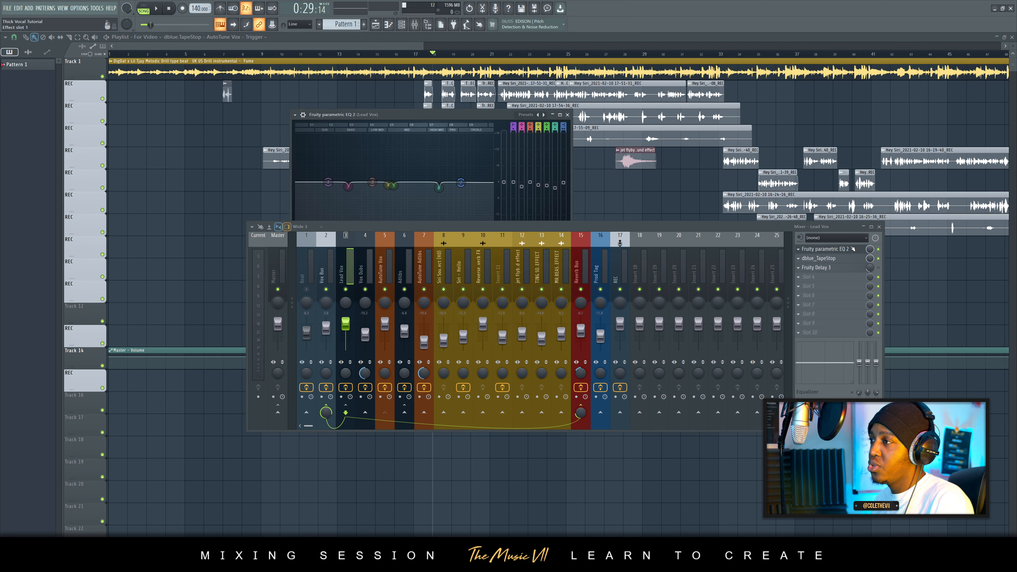
left_click_drag(459, 117, 451, 104)
left_click_drag(884, 280, 863, 325)
left_click(807, 314)
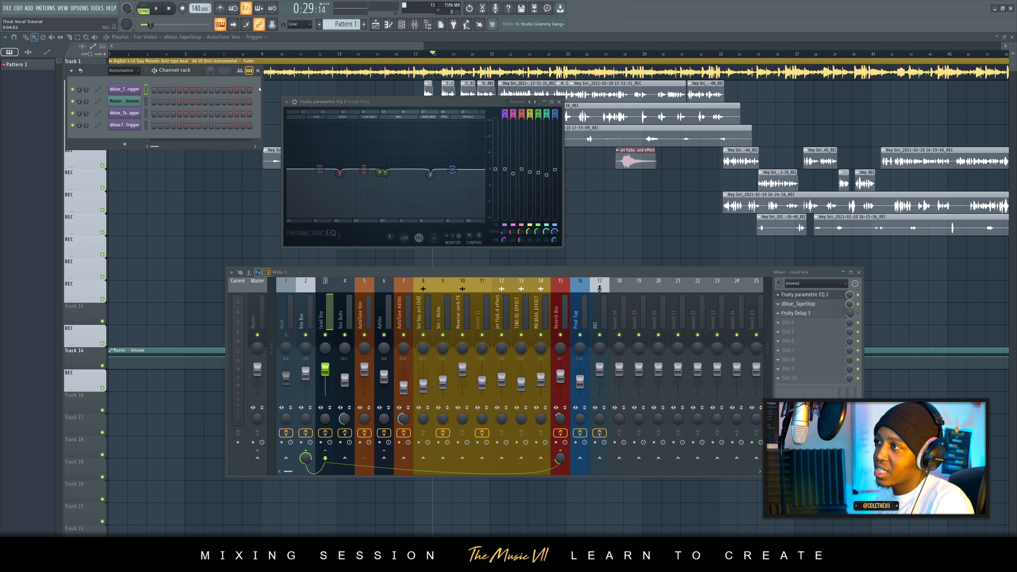
left_click(258, 70)
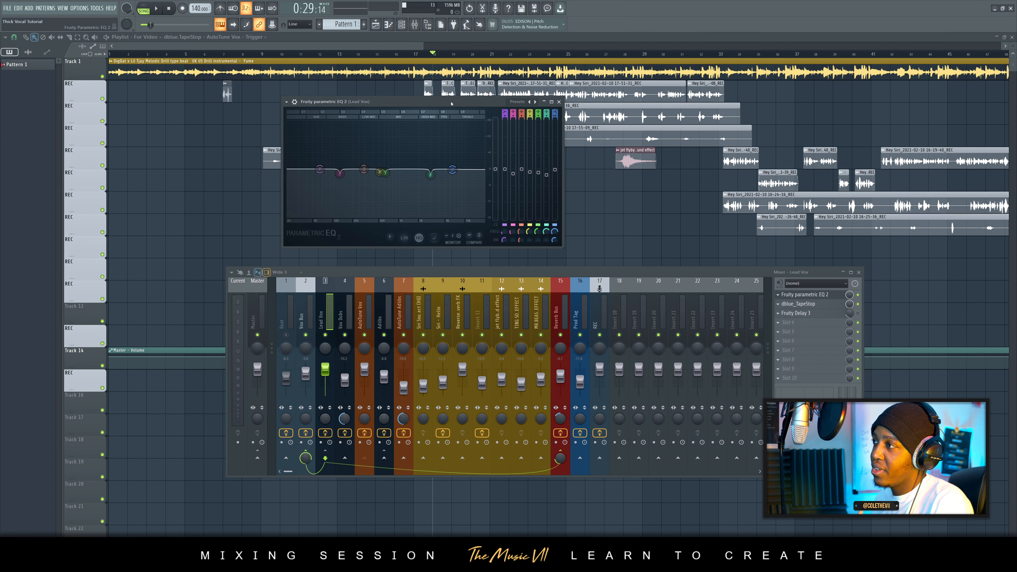
left_click_drag(451, 103, 812, 117)
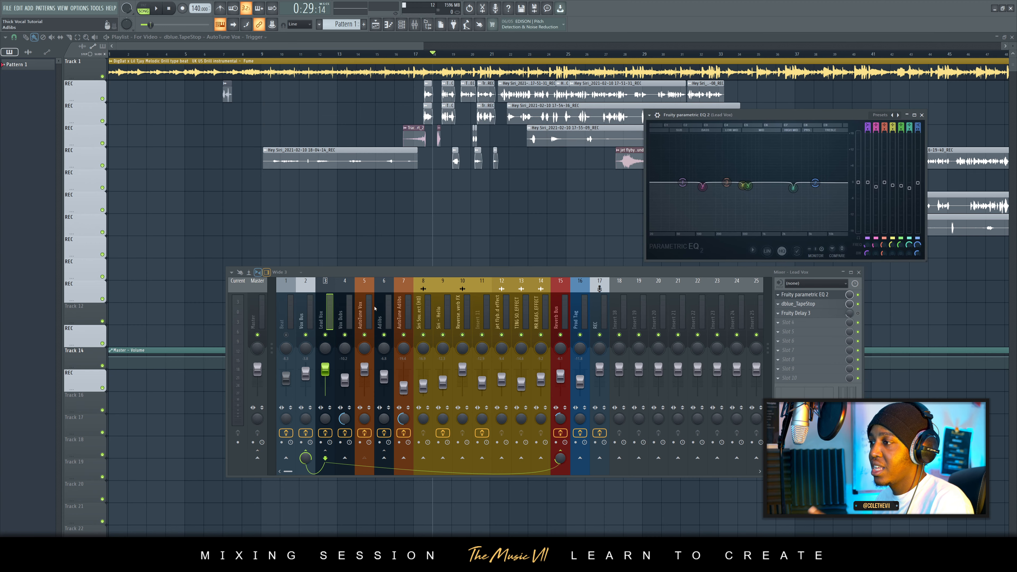
Step: Mute the Reverb Bus and play back the vocals while examining the Lead Vox EQ
left_click(561, 335)
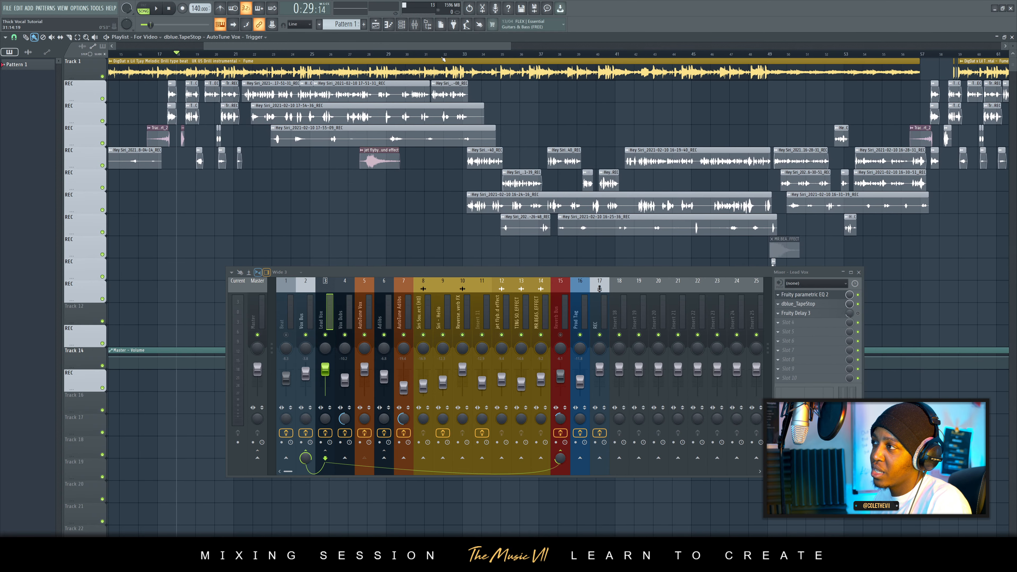
key("space")
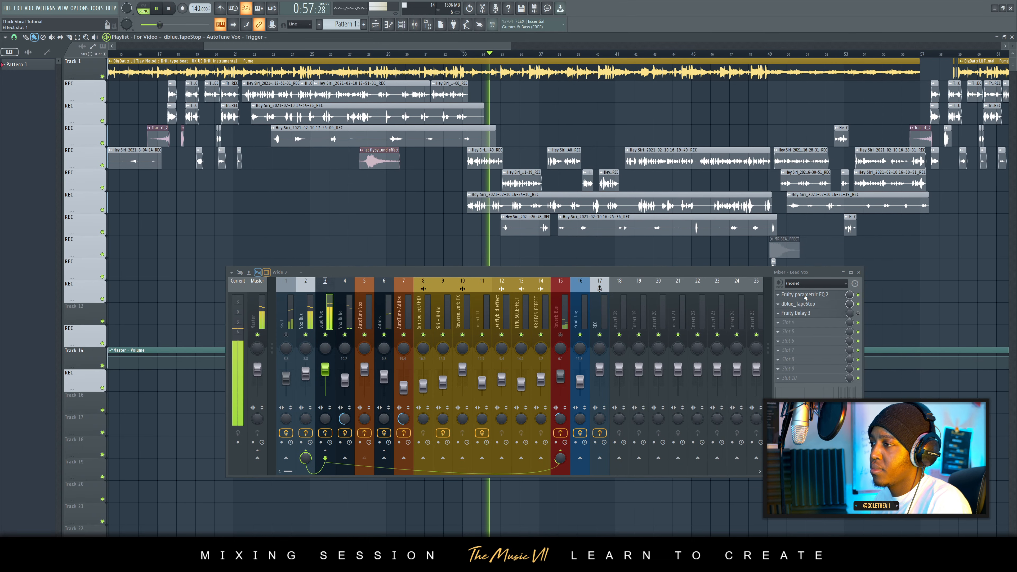
left_click(836, 295)
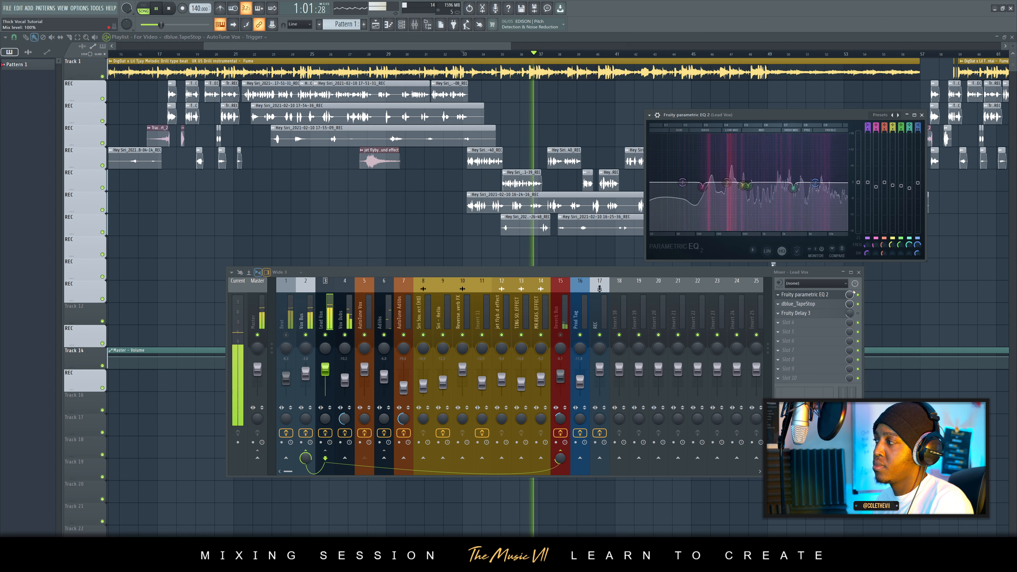
key("space")
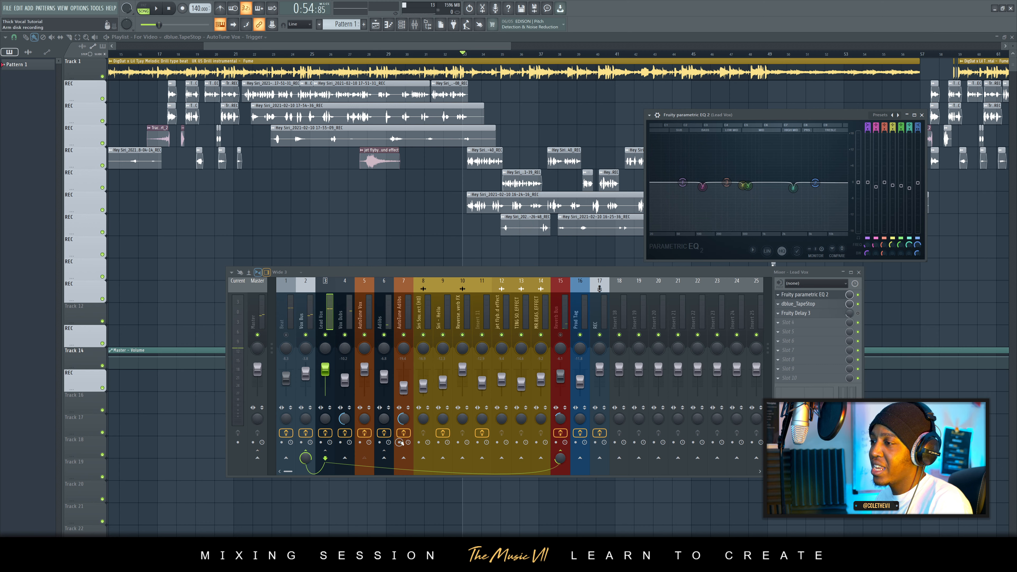
left_click(922, 114)
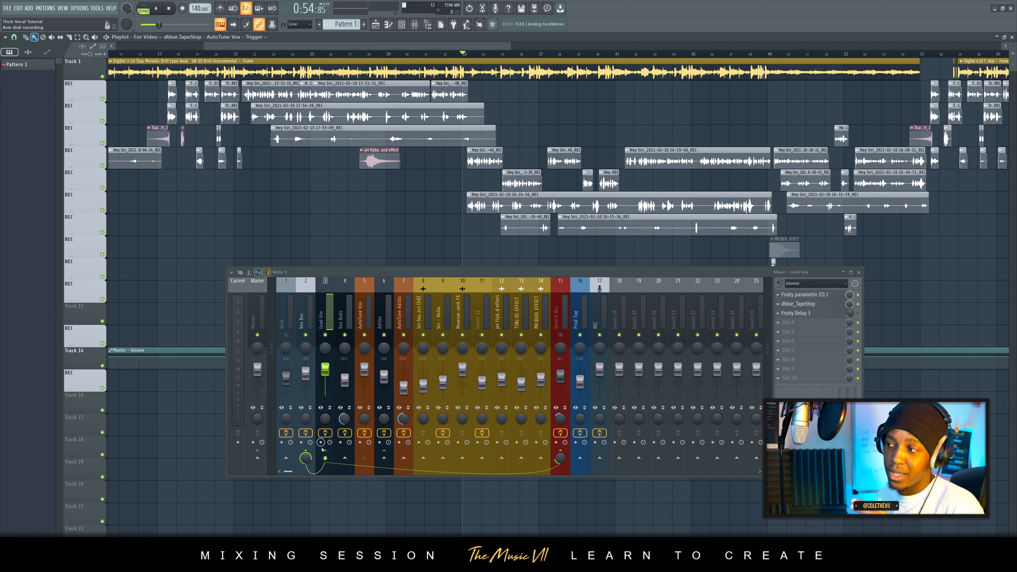
Step: Disable the effect slots on every mixer track that has them enabled, from Beat through REC, and start playback
left_click(327, 435)
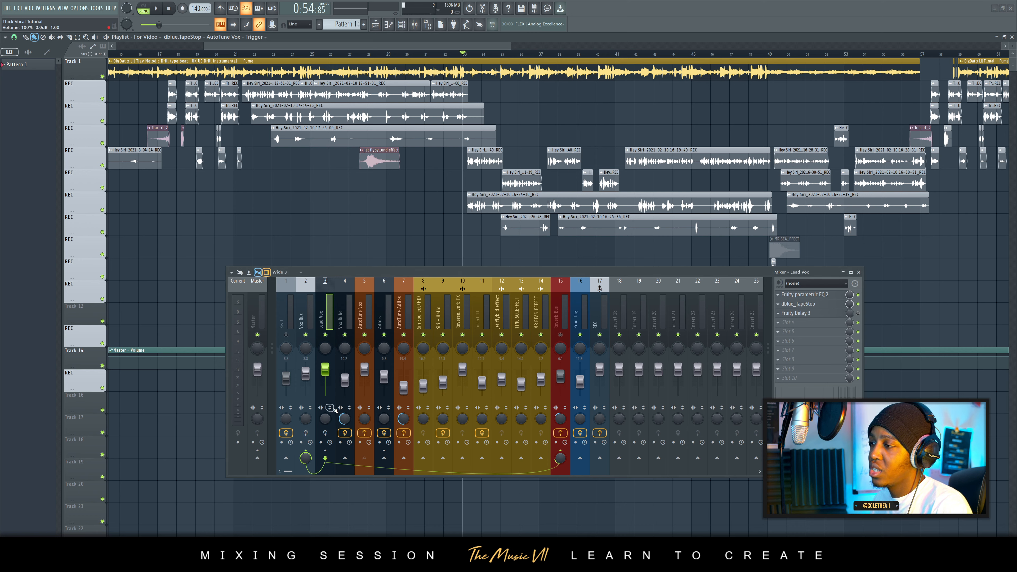
left_click(345, 433)
left_click(364, 432)
left_click(384, 433)
left_click(403, 433)
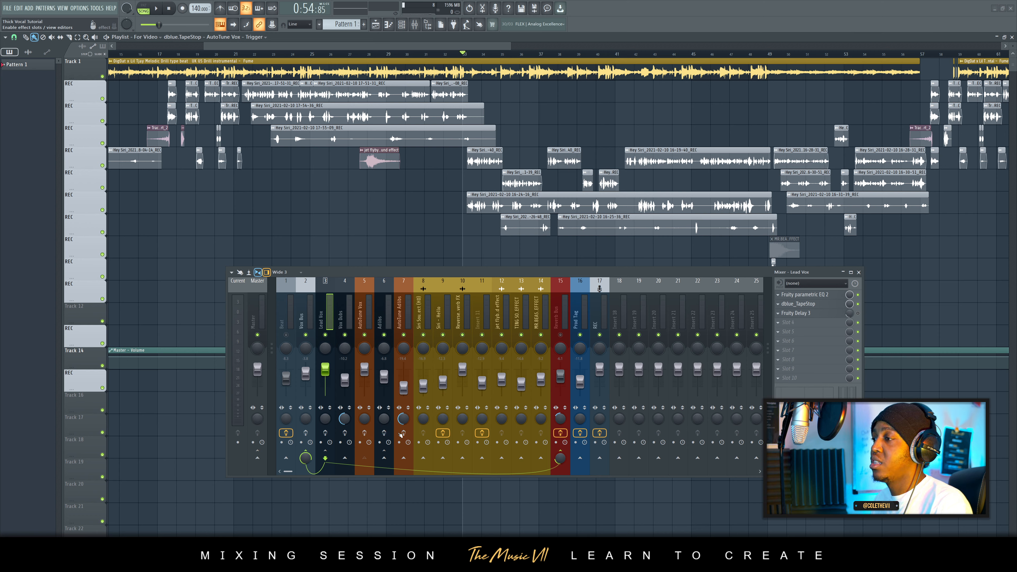
left_click(481, 432)
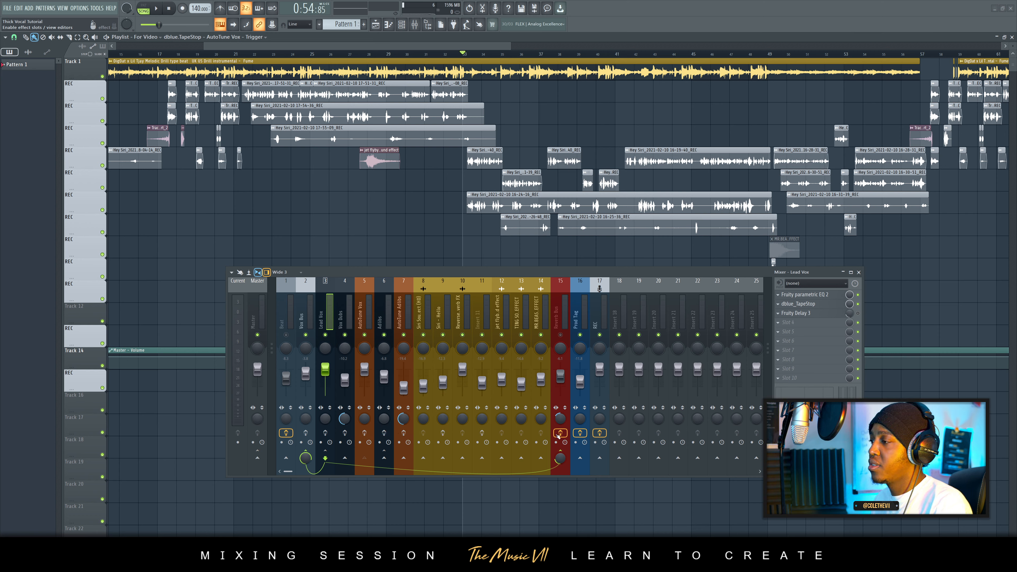
key("space")
left_click(286, 433)
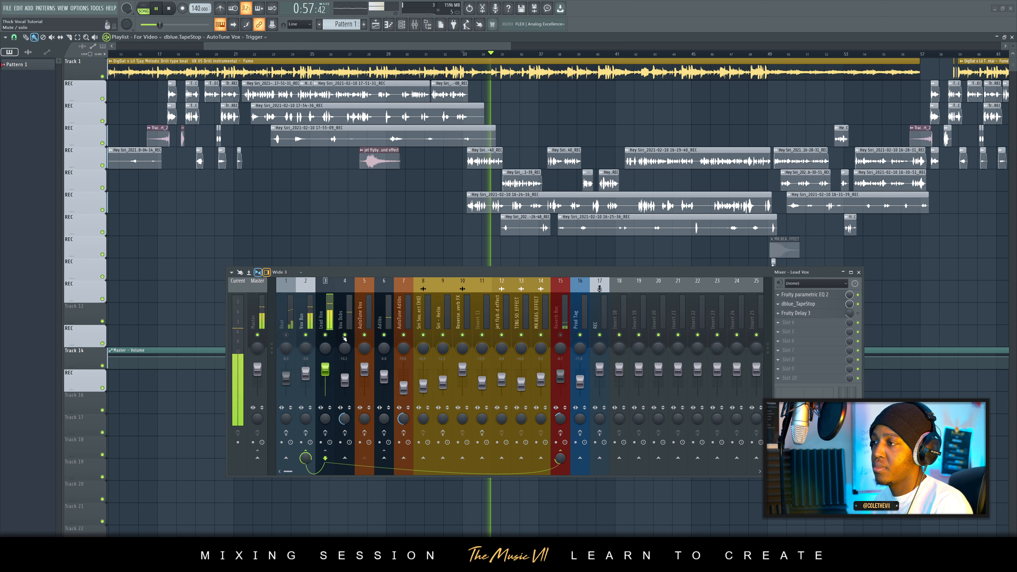
Step: Solo the Lead Vox track with its routed buses and listen to the dry lead vocal
right_click(325, 335)
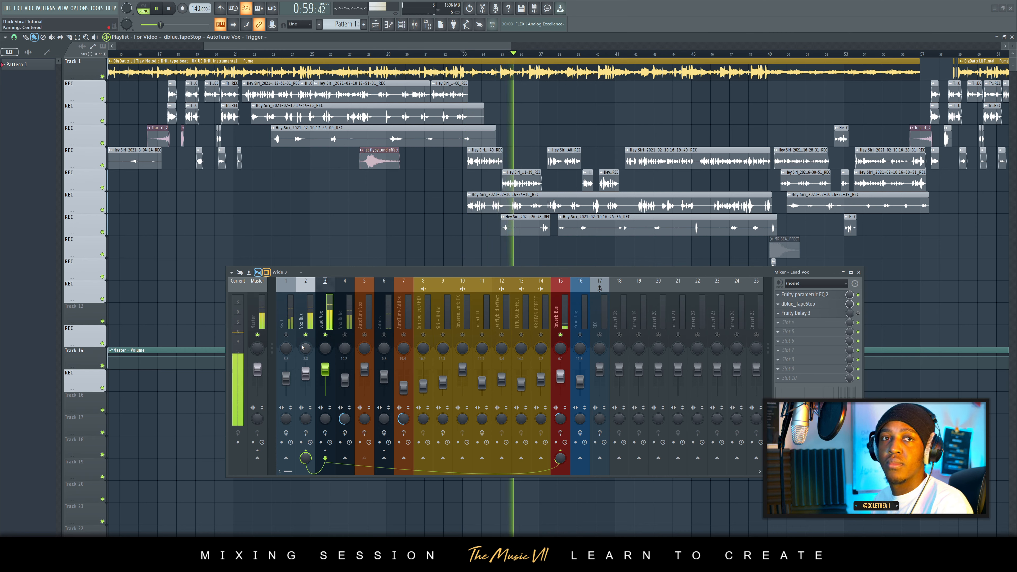
left_click(595, 324)
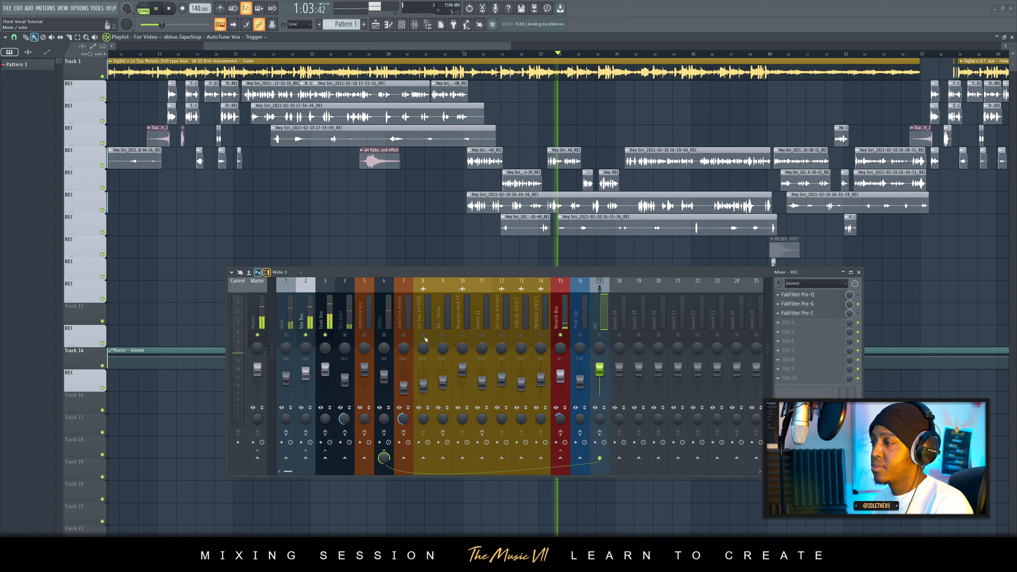
key("space")
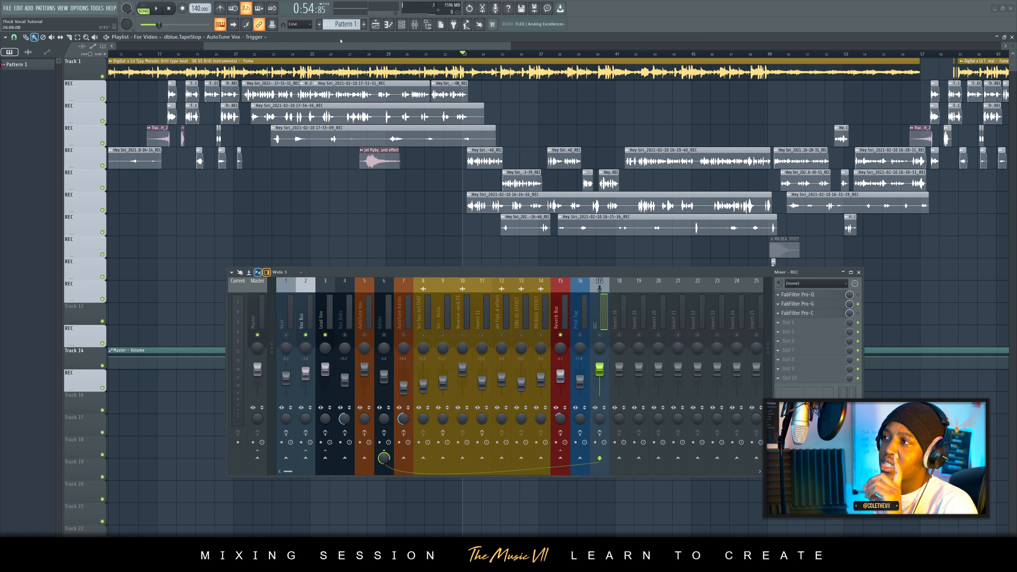
Step: Inspect the vocal clips in the playlist arrangement named Arrangement and return to the full For Video arrangement
left_click_drag(343, 47, 250, 60)
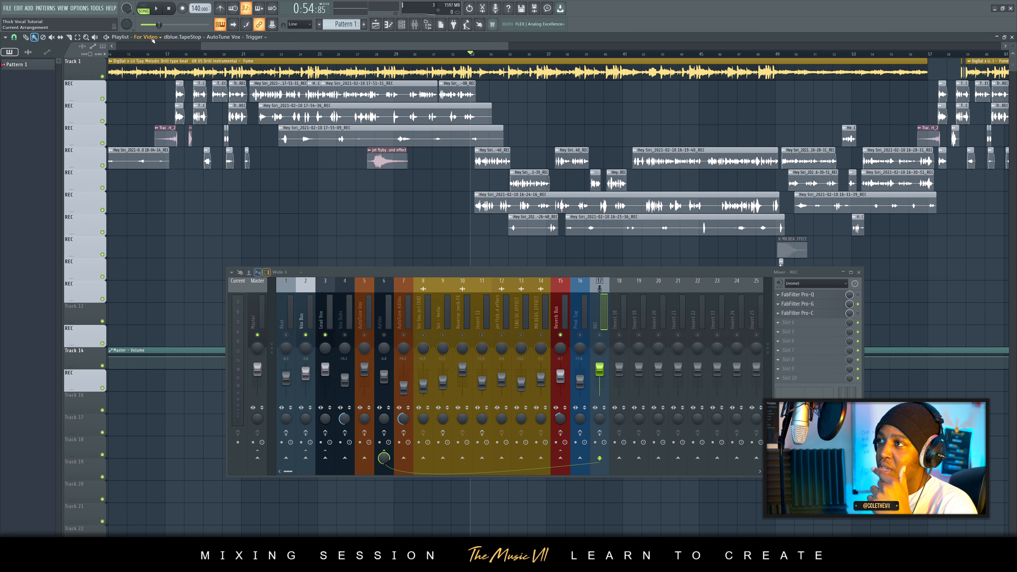
left_click(146, 37)
left_click(148, 52)
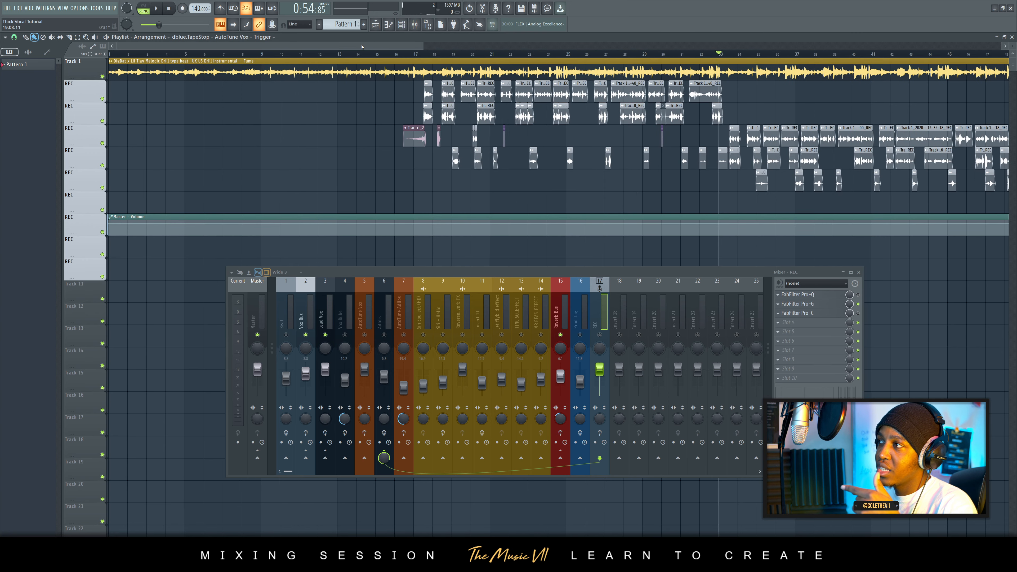
left_click_drag(519, 47, 287, 46)
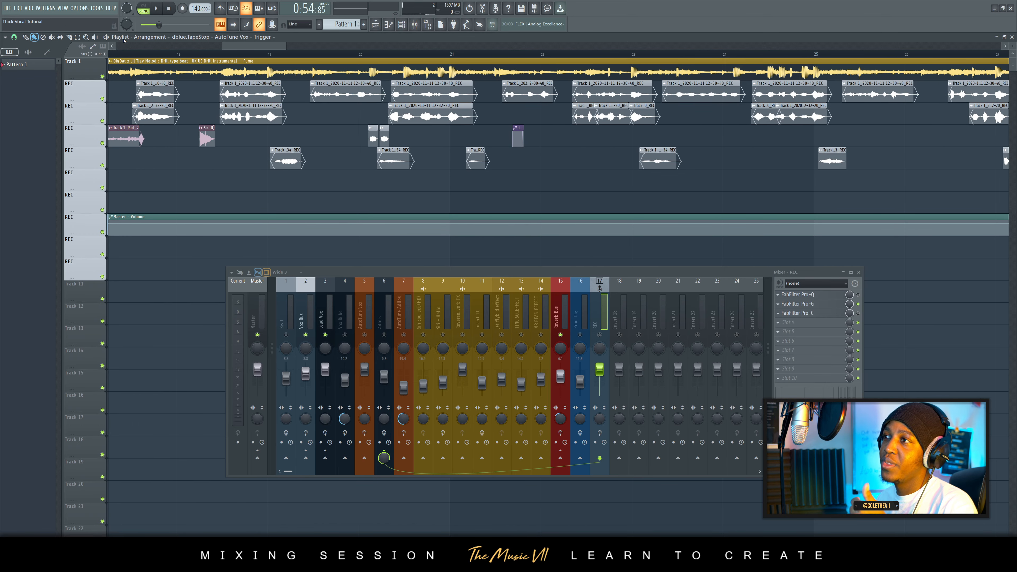
left_click(150, 37)
left_click(152, 52)
left_click_drag(287, 48, 253, 47)
left_click_drag(474, 45, 953, 44)
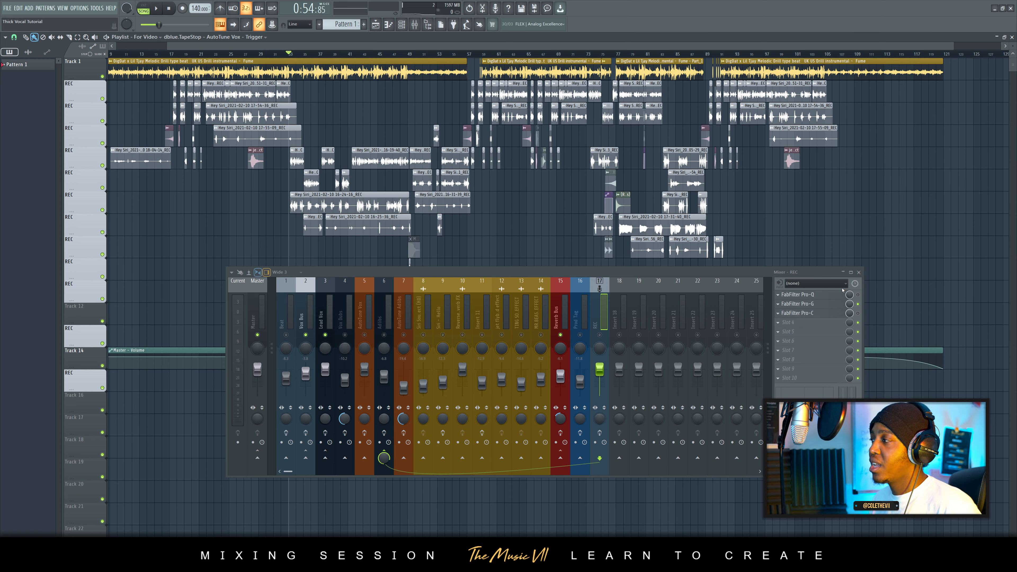
Step: Inspect the FabFilter Pro-Q, Pro-G and Pro-C recording chain on the REC track and close the plugin windows
left_click(826, 295)
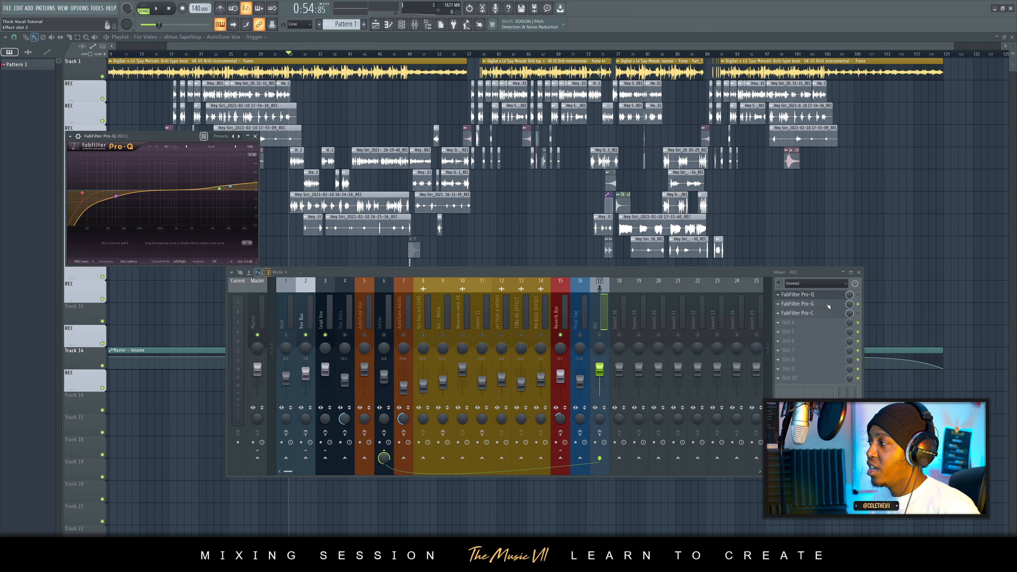
left_click(827, 305)
left_click(821, 305)
left_click(810, 322)
left_click(811, 314)
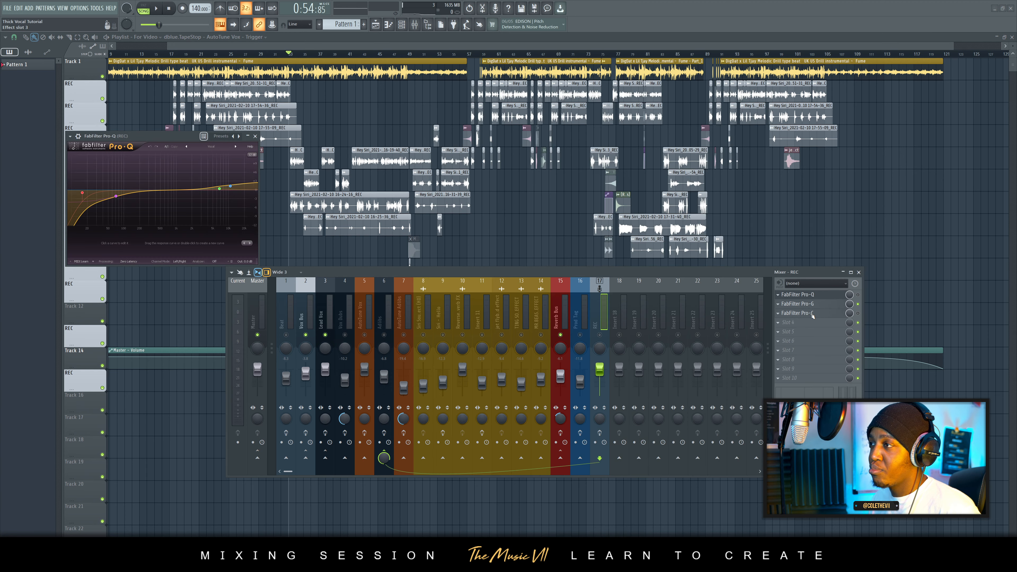
left_click(812, 315)
left_click(240, 146)
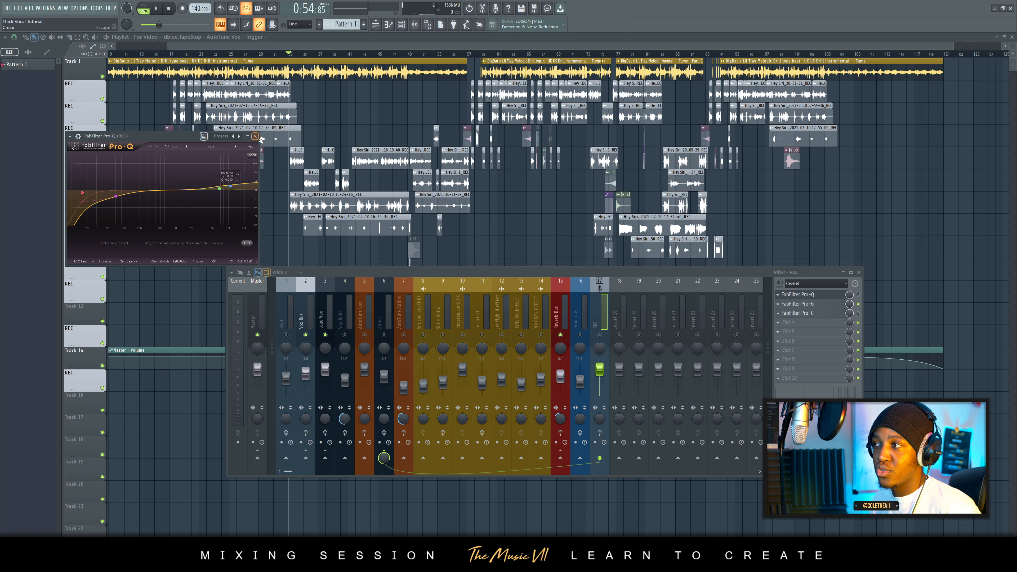
left_click(255, 136)
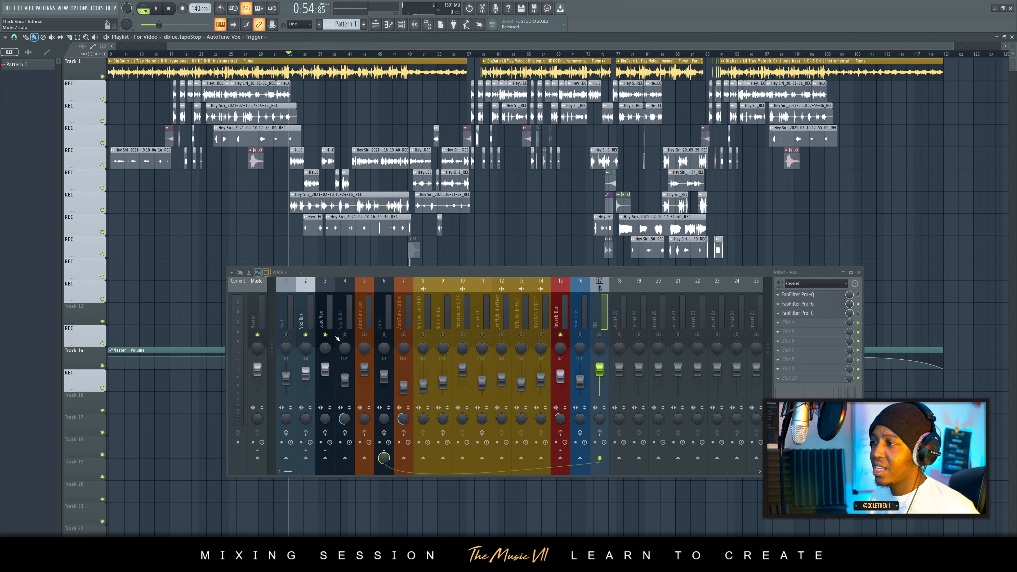
Step: Unmute the Vox Dubs, AutoTune Vox and Adlibs tracks, then bring all remaining mixer tracks back into playback
left_click(345, 335)
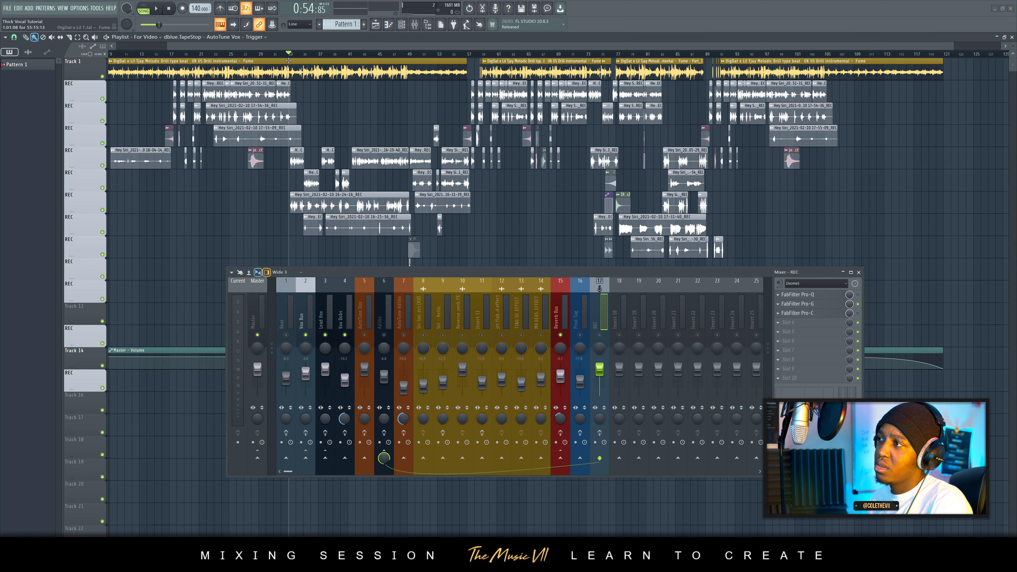
left_click(364, 335)
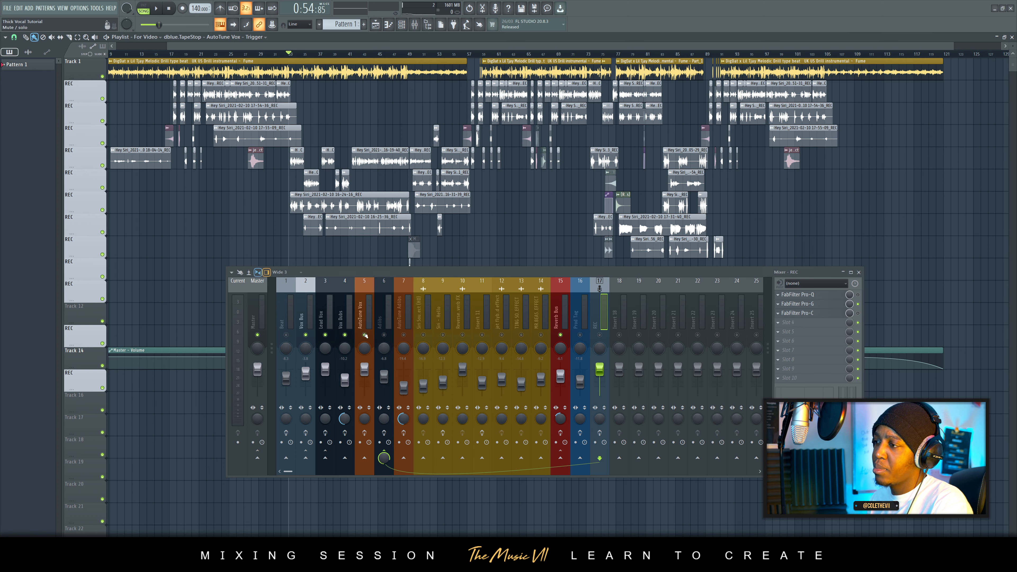
left_click(384, 335)
left_click(404, 335)
right_click(404, 335)
right_click(404, 335)
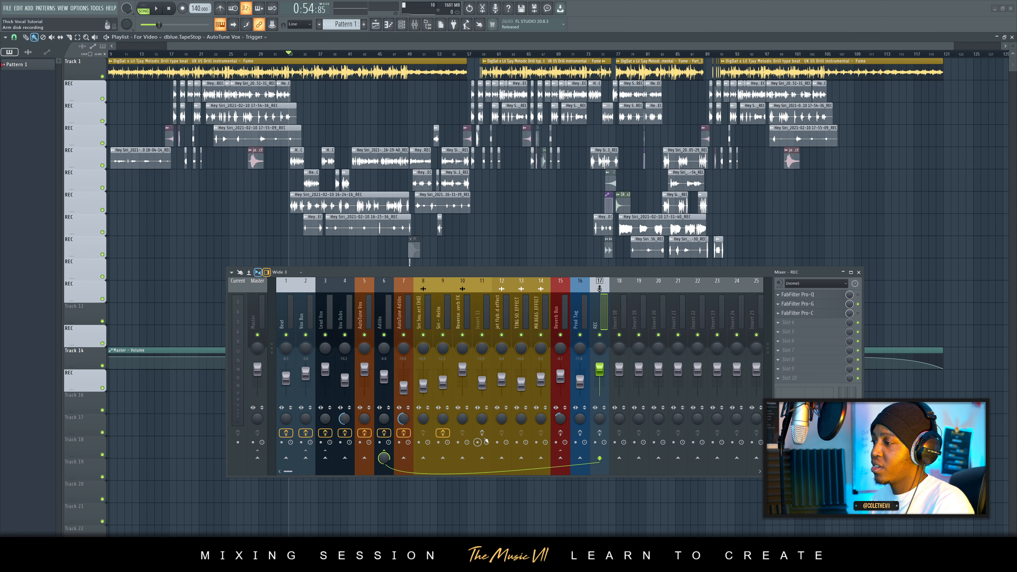
Step: Re-enable the effect slots on the tracks from Beat through REC, select Vox Bus and listen to the full mix
left_click(560, 433)
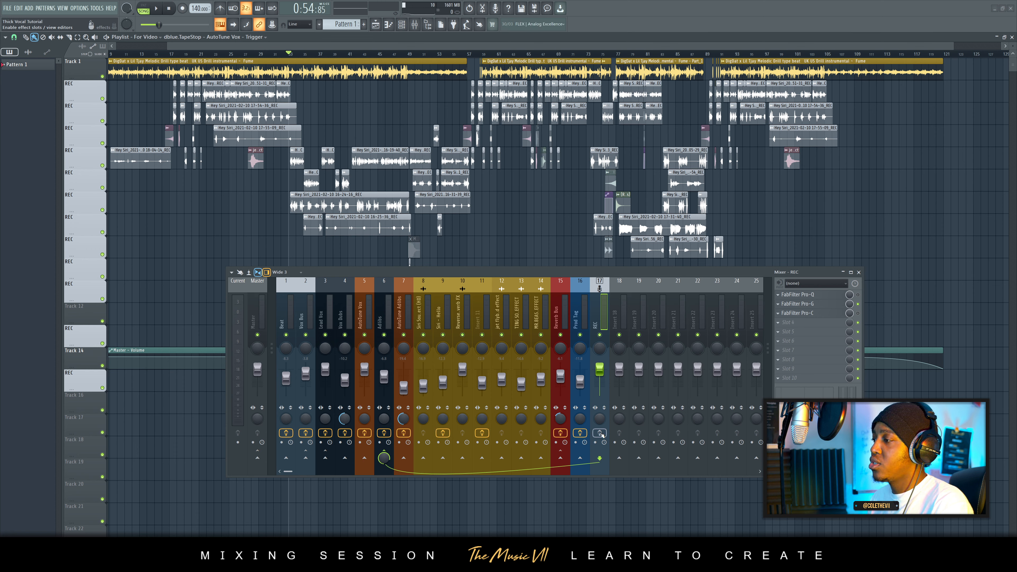
left_click(341, 324)
left_click(304, 320)
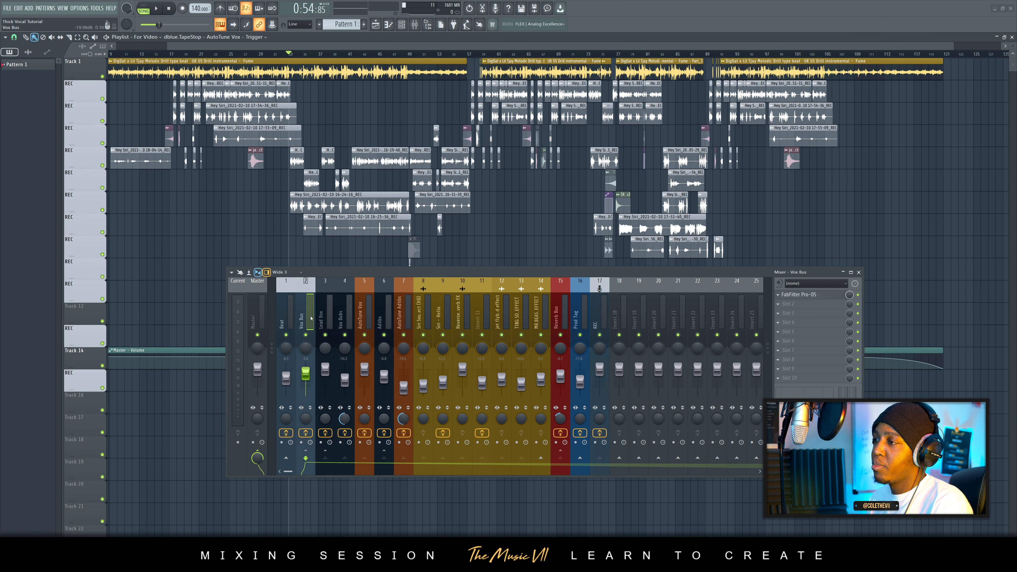
key("space")
key("space")
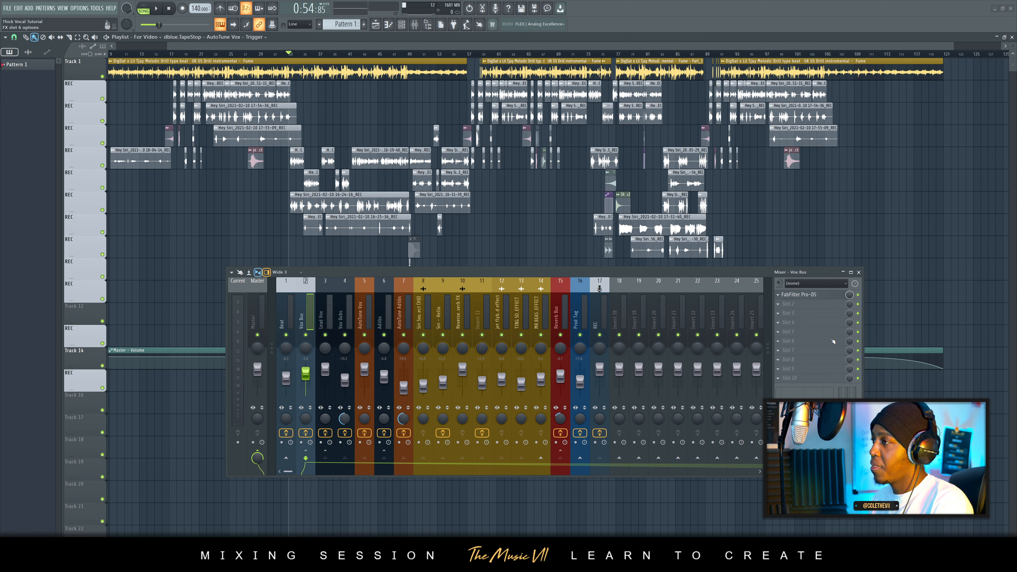
key("space")
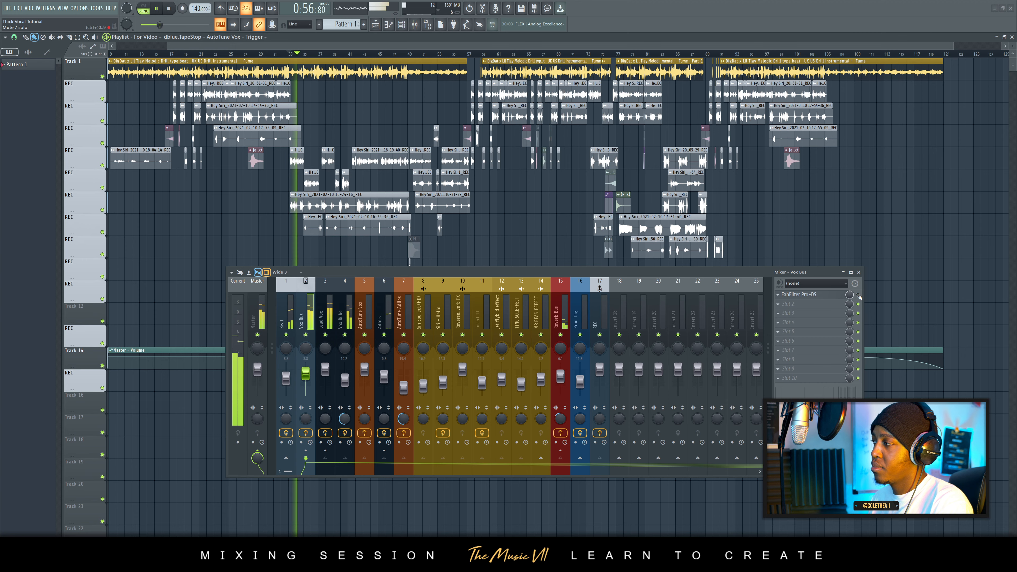
key("space")
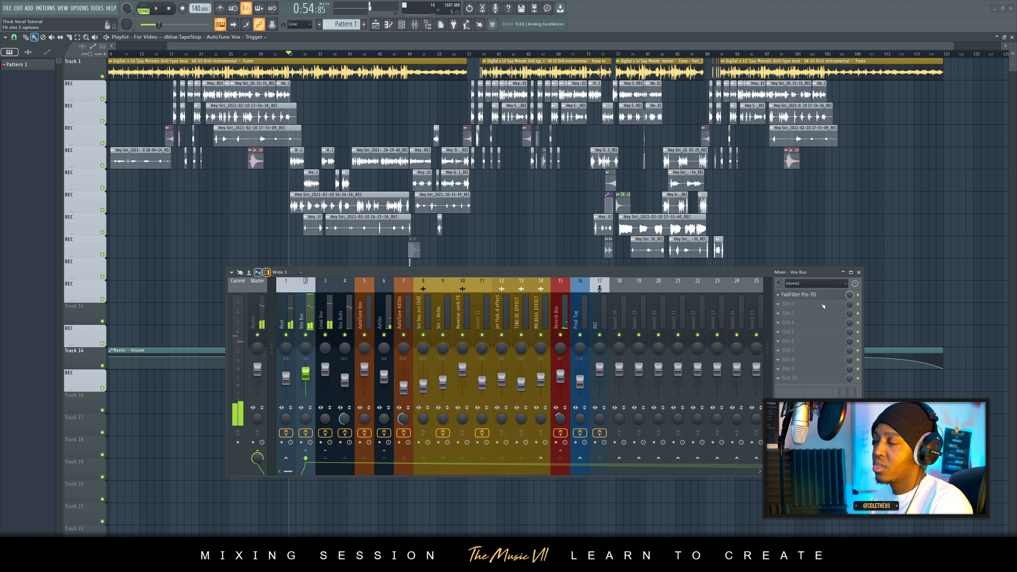
Step: Move the playhead to 0:27:42 and add FabFilter Pro-Q to the second effect slot of Vox Bus
left_click_drag(253, 46, 202, 47)
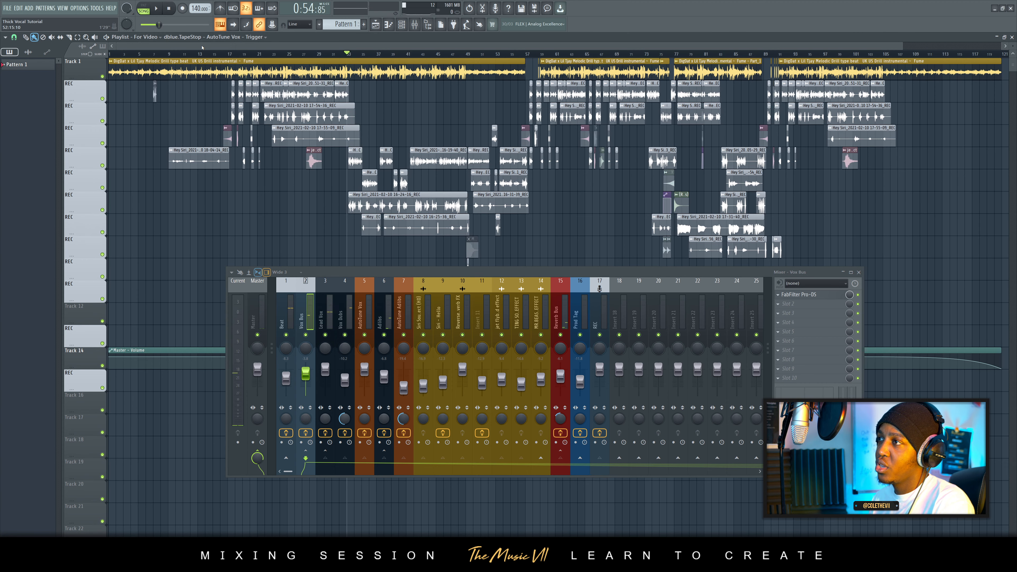
left_click(228, 54)
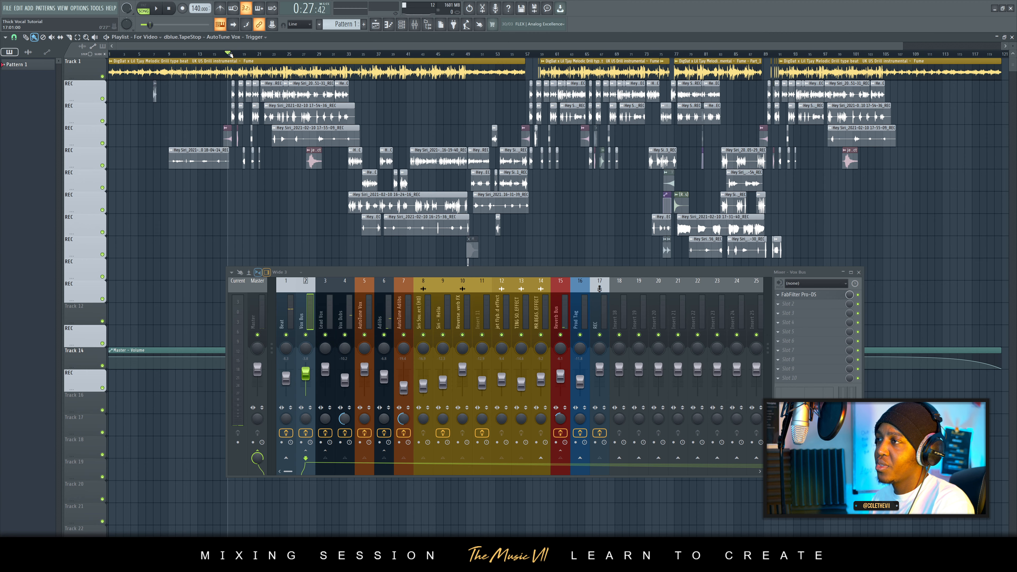
left_click(788, 304)
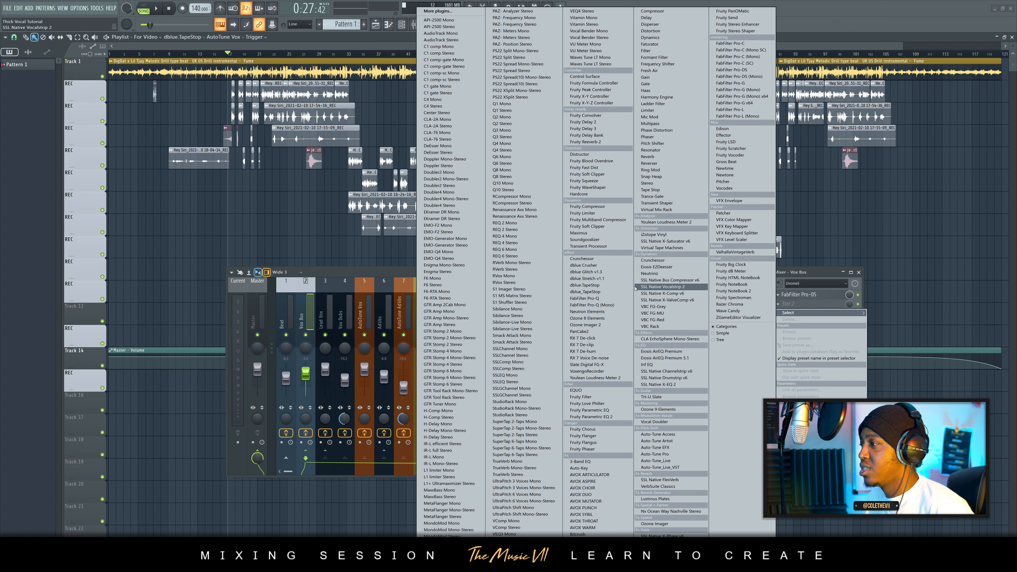
left_click(621, 303)
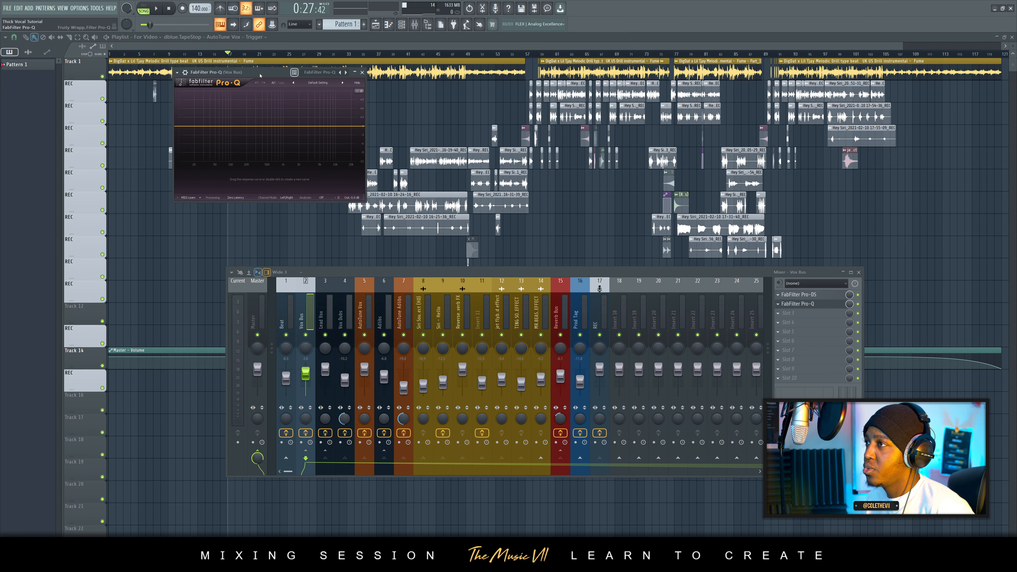
left_click_drag(261, 75, 259, 102)
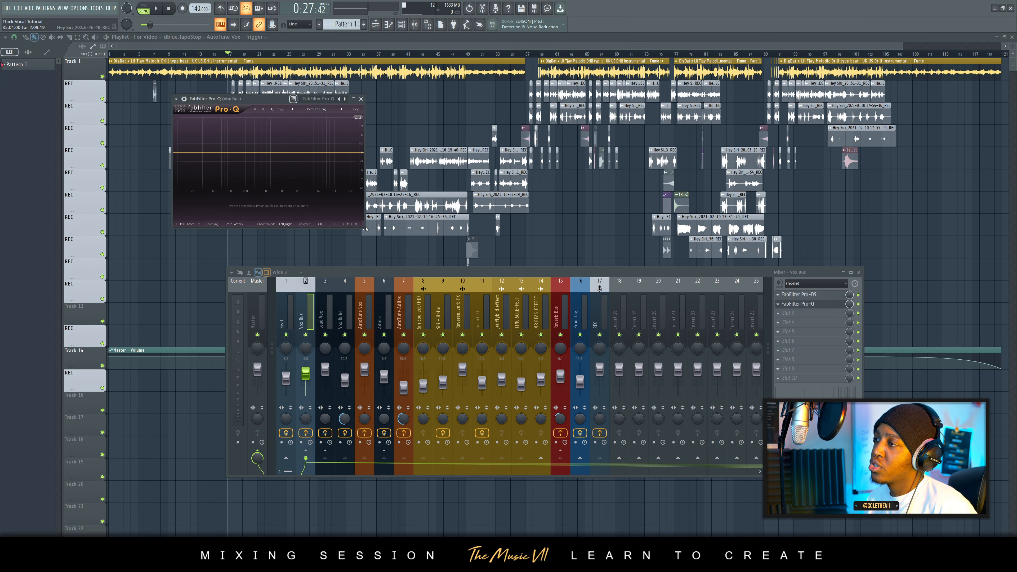
left_click_drag(283, 100, 331, 119)
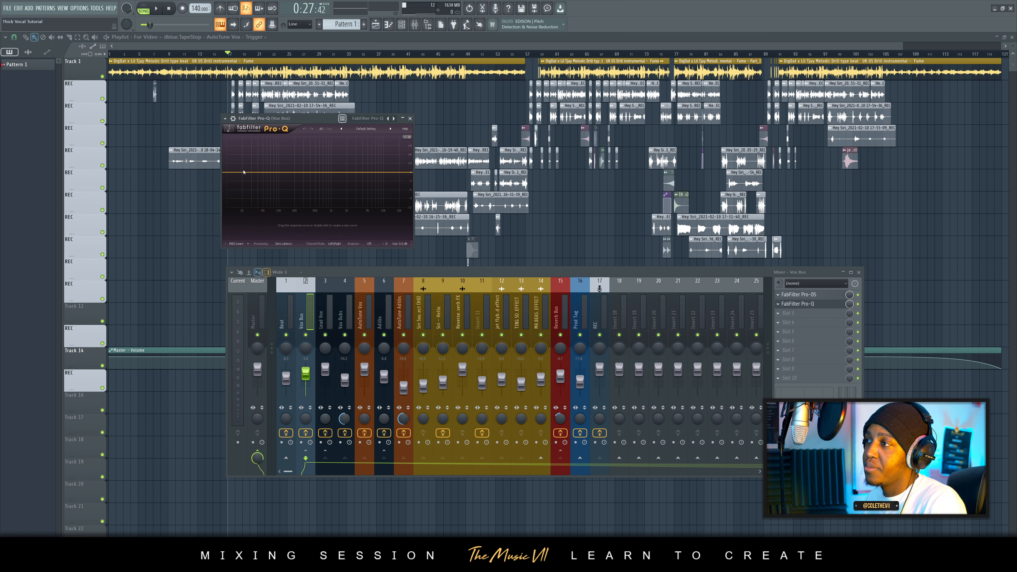
Step: Mute the Beat track and add a low-end cut band with a Q of 0.300 in Pro-Q while the vocals play
left_click(287, 335)
key("space")
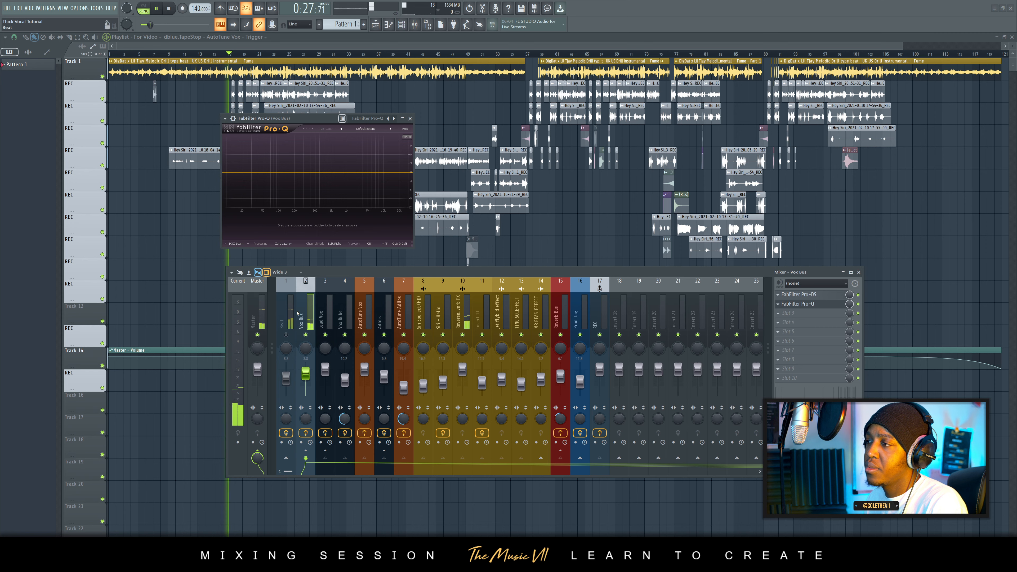
left_click_drag(244, 173, 241, 195)
key("space")
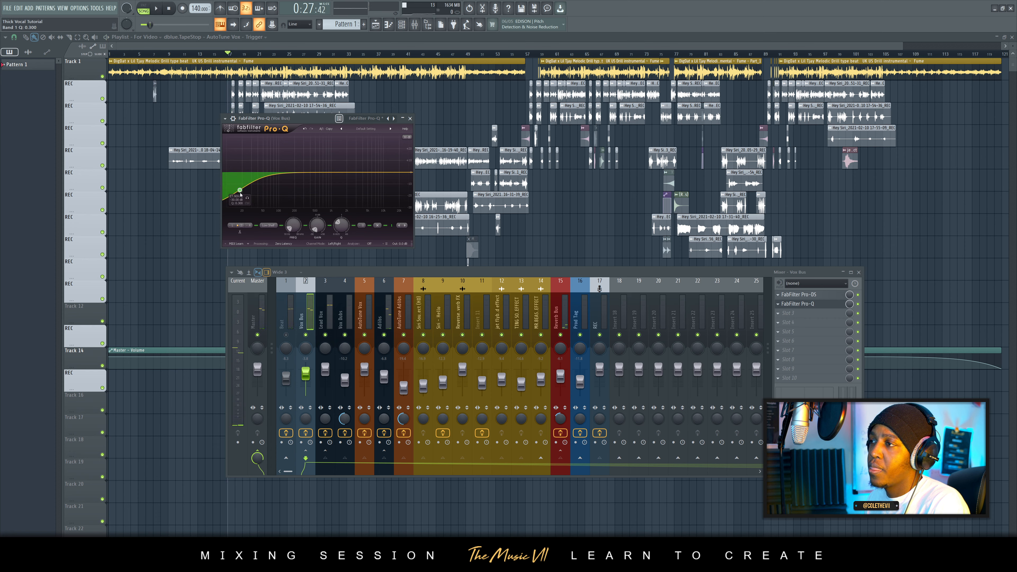
Step: Solo the low-end cut band during playback and fine-tune its frequency slightly higher, then turn its solo off
key("space")
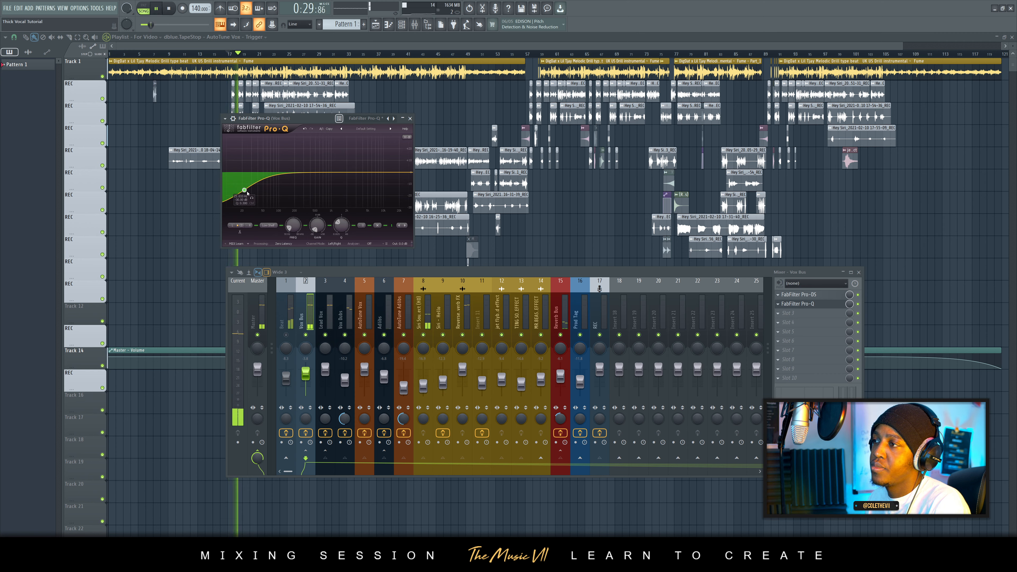
left_click(254, 203)
left_click_drag(244, 191, 251, 192)
key("space")
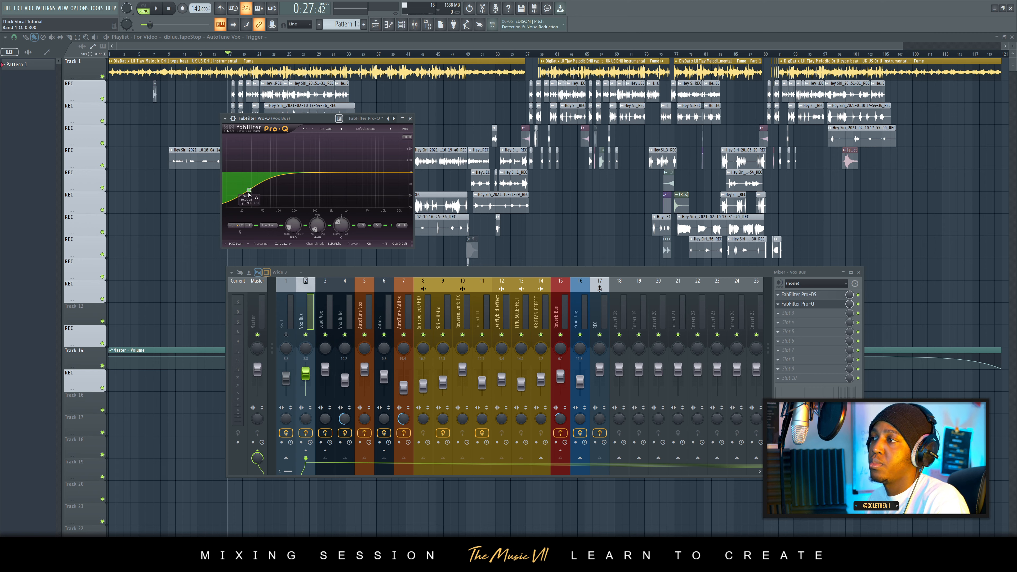
key("space")
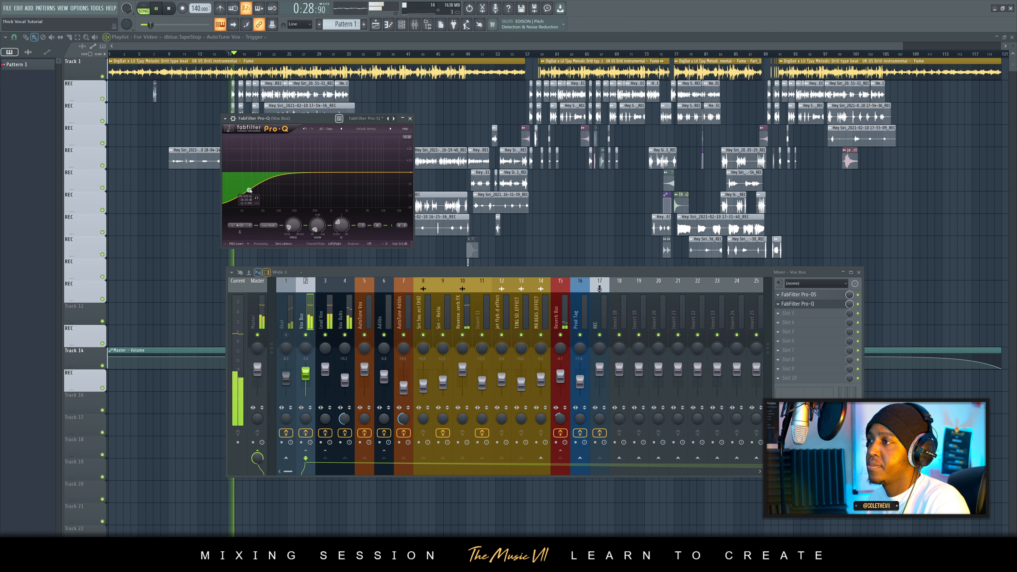
mouse_move(249, 191)
left_mouse_down()
mouse_move(287, 205)
mouse_move(247, 207)
left_mouse_up()
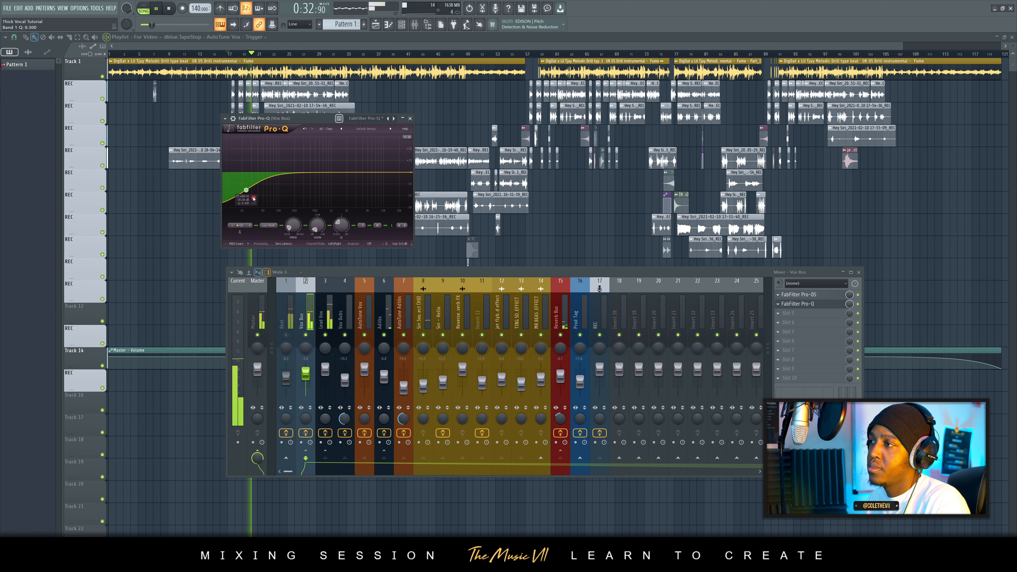
left_click(254, 198)
key("space")
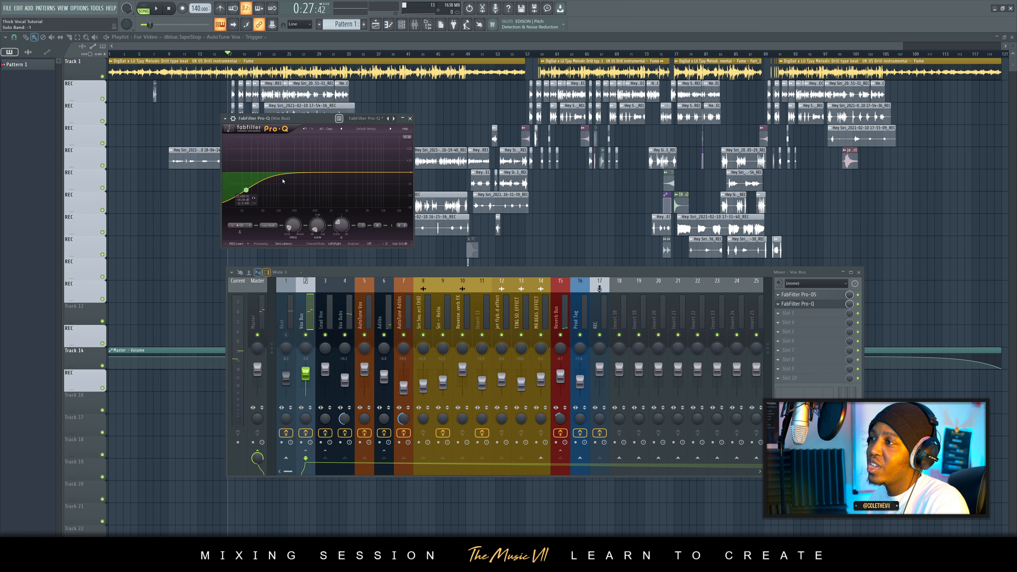
Step: Add a second Pro-Q band with a Q of 1.000 as a low-mid boost and reduce it to a gentle bump by ear
key("space")
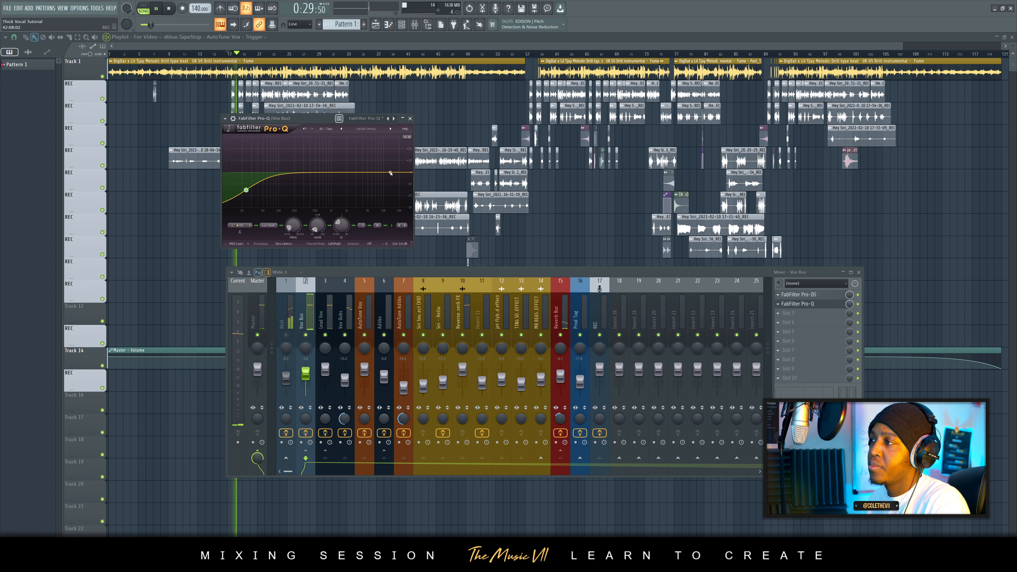
key("space")
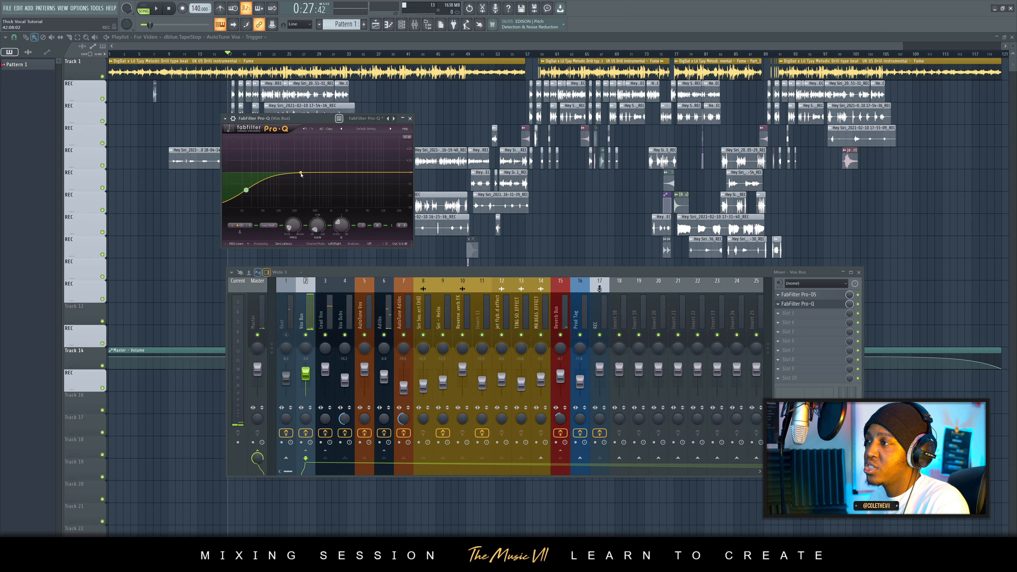
key("space")
left_click_drag(301, 174, 297, 159)
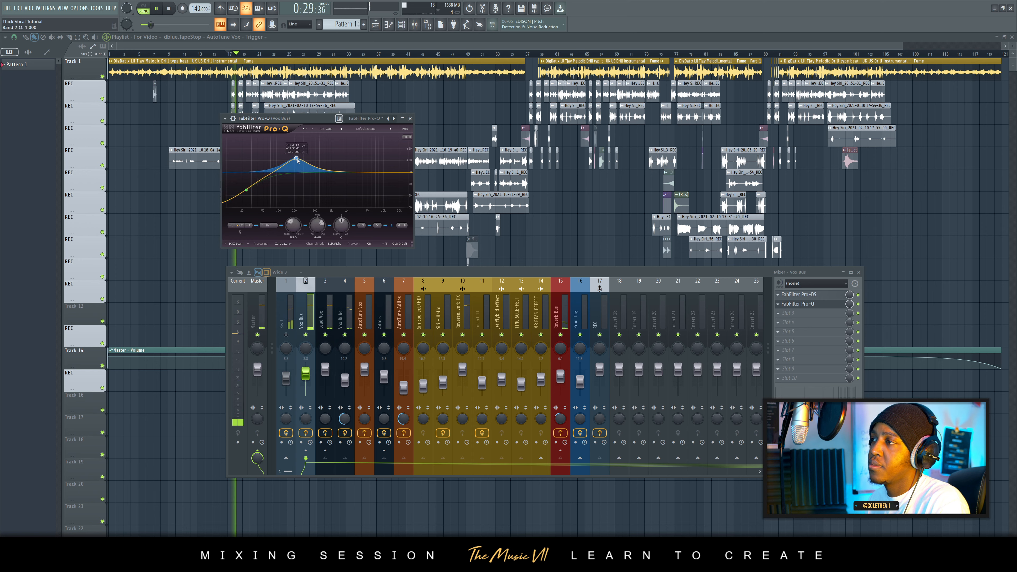
left_click(304, 148)
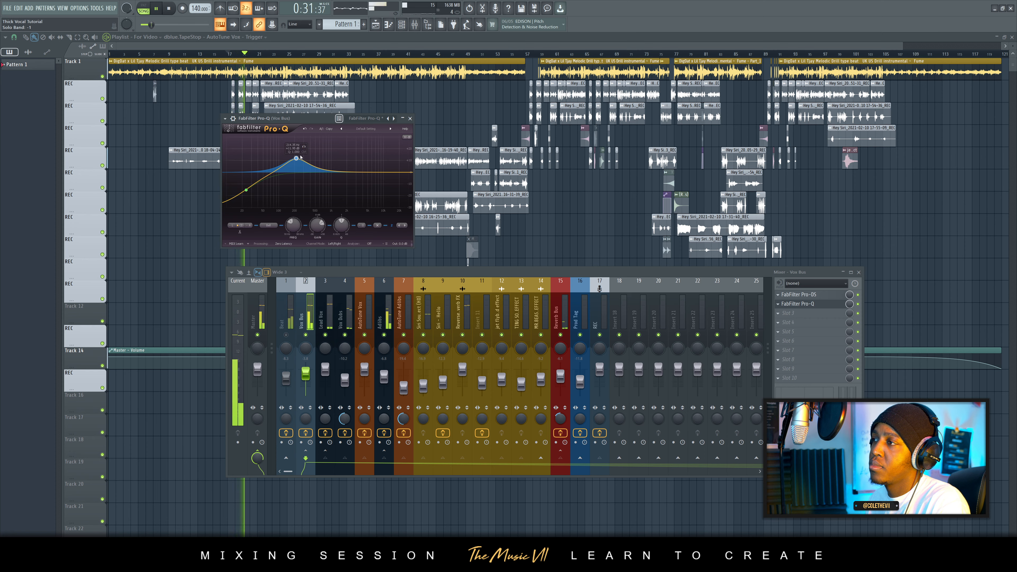
mouse_move(296, 158)
left_mouse_down()
mouse_move(333, 196)
mouse_move(292, 170)
left_mouse_up()
key("space")
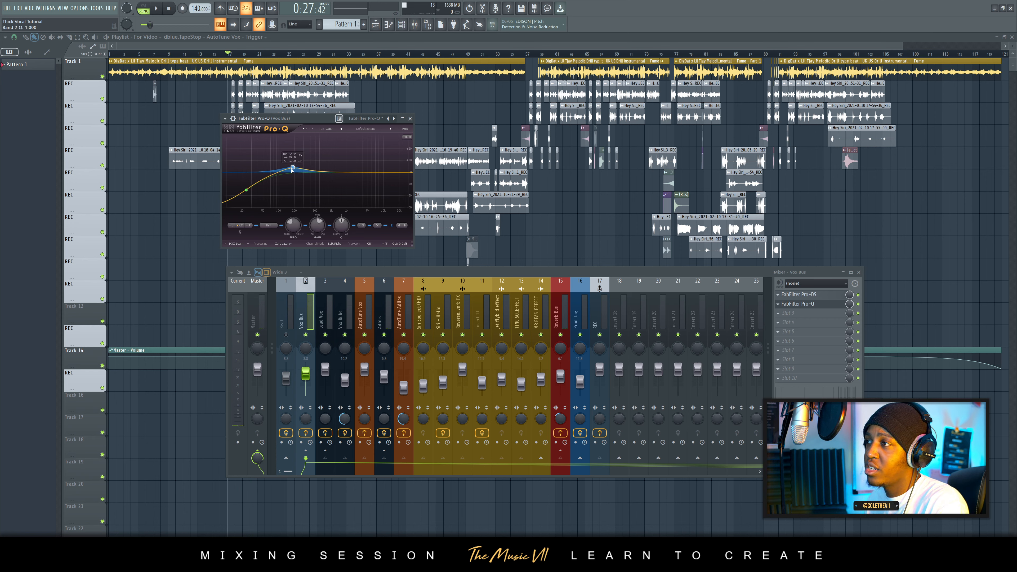
Step: Audition the low-mid band soloed, trim its boost to a very subtle lift and listen to the vocals with it
left_click(301, 152)
key("space")
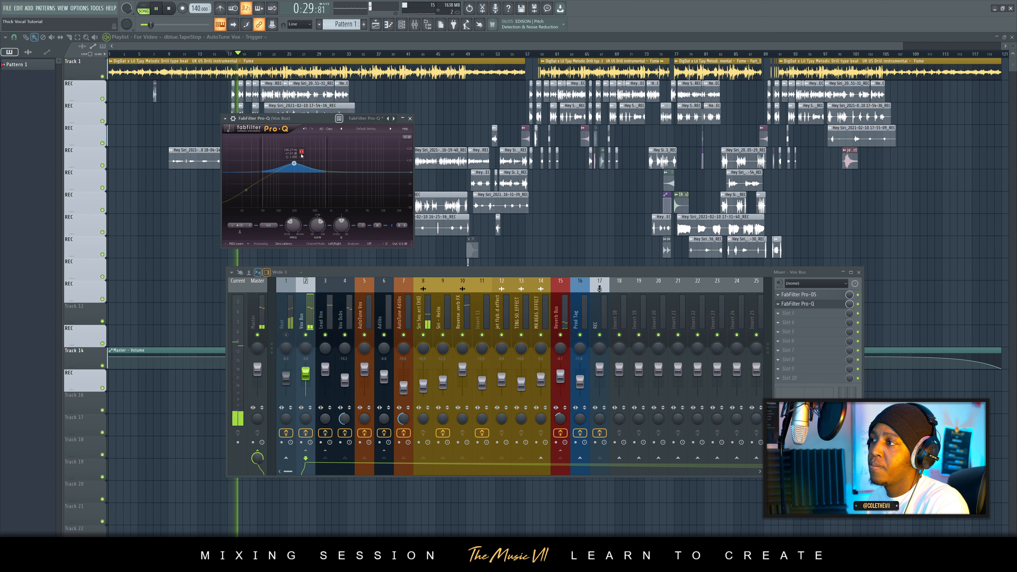
left_click(301, 152)
left_click_drag(294, 164, 295, 169)
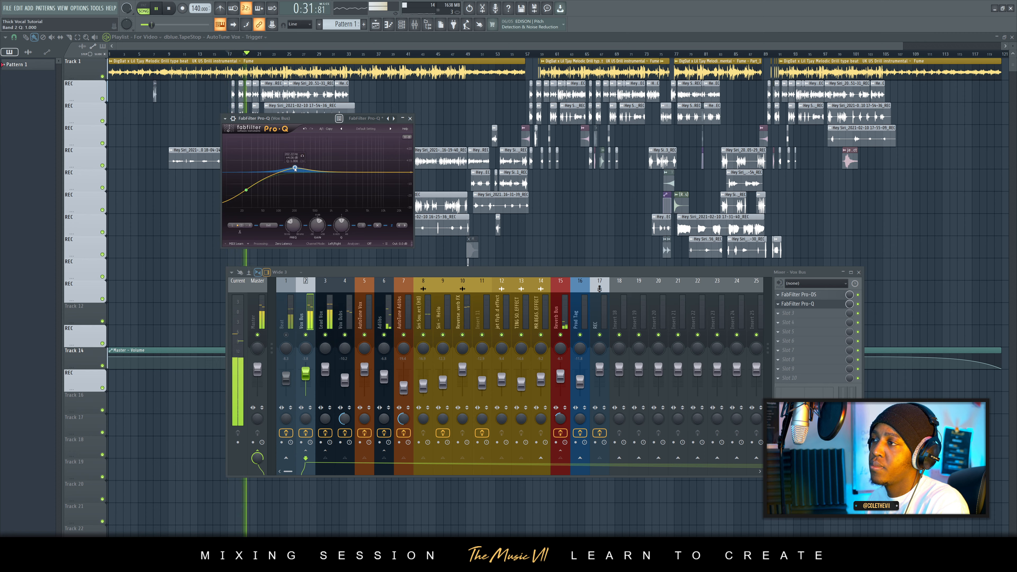
left_click(302, 157)
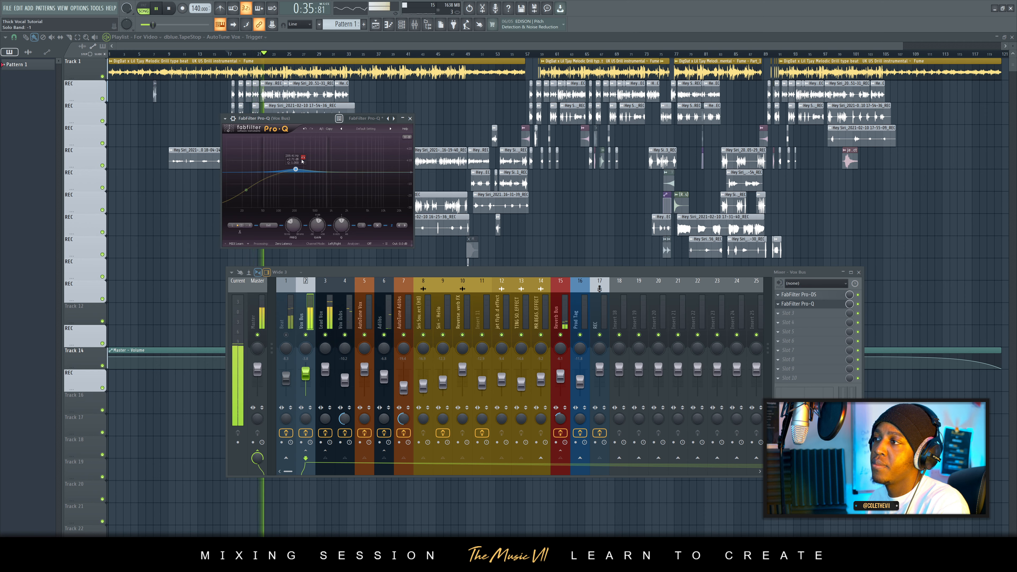
left_click(302, 157)
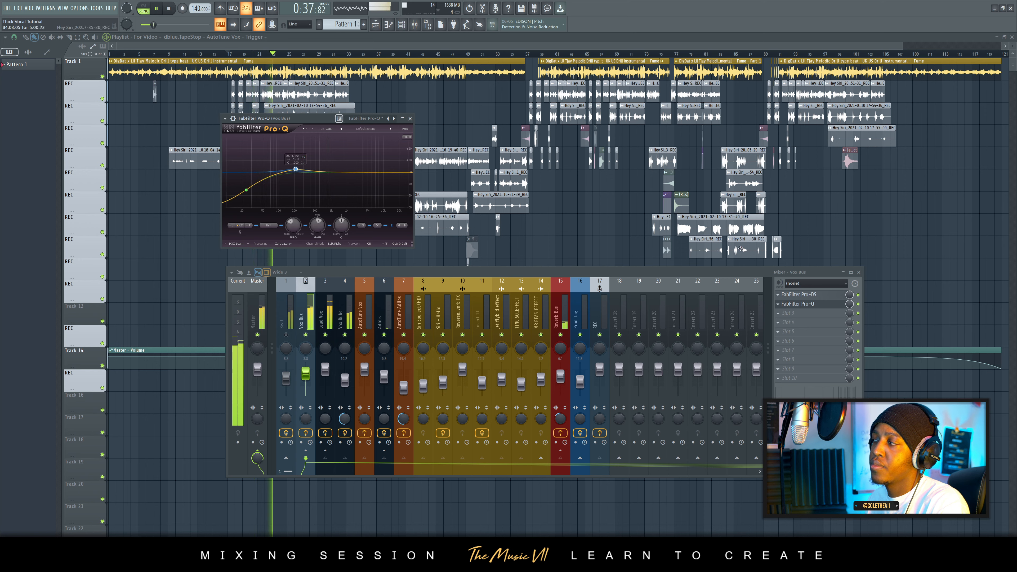
key("space")
key("space")
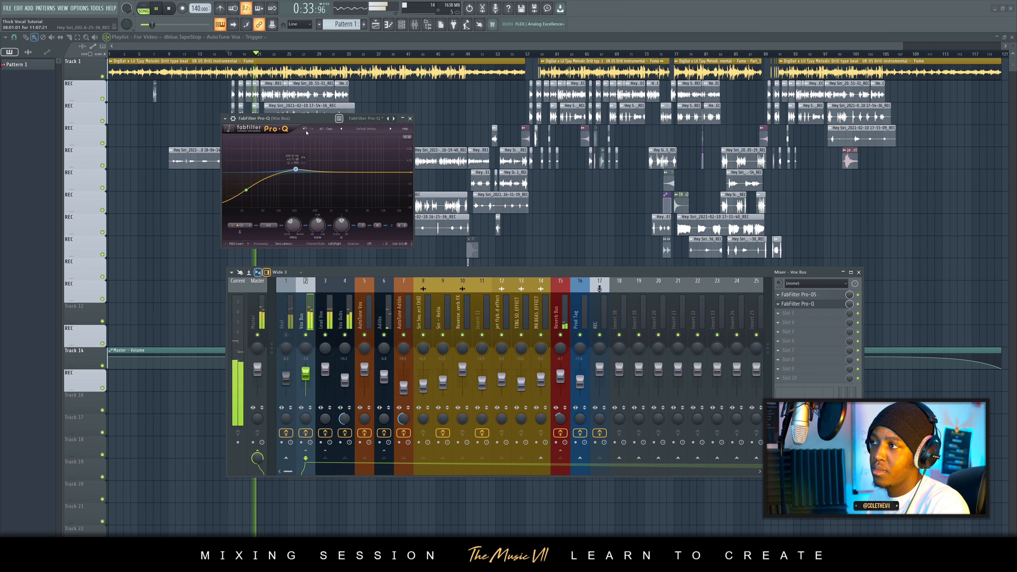
key("space")
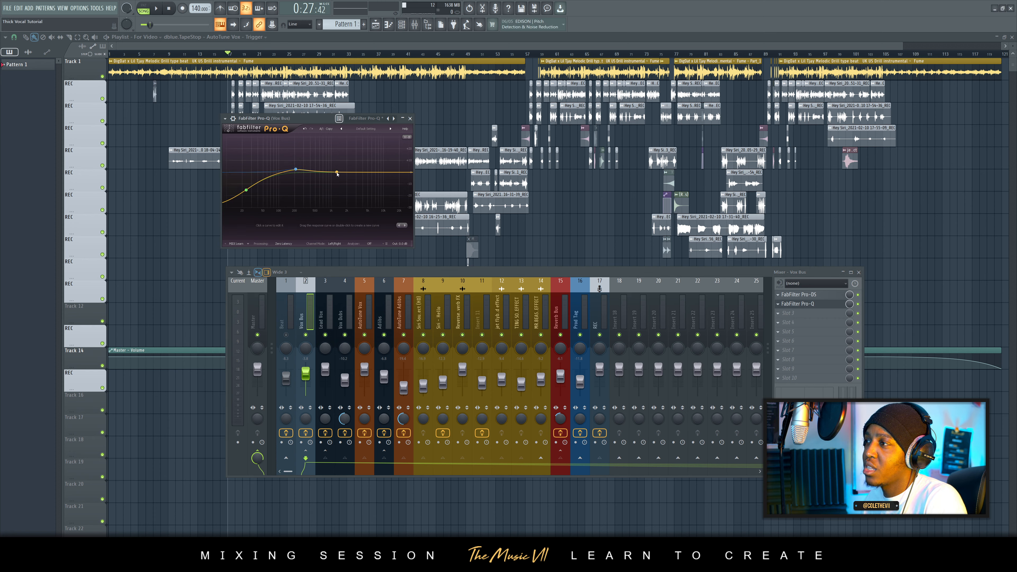
Step: Add a third Pro-Q band with a Q of 1.000 as a gentle mid cut and audition it soloed during playback
left_click_drag(337, 175, 337, 176)
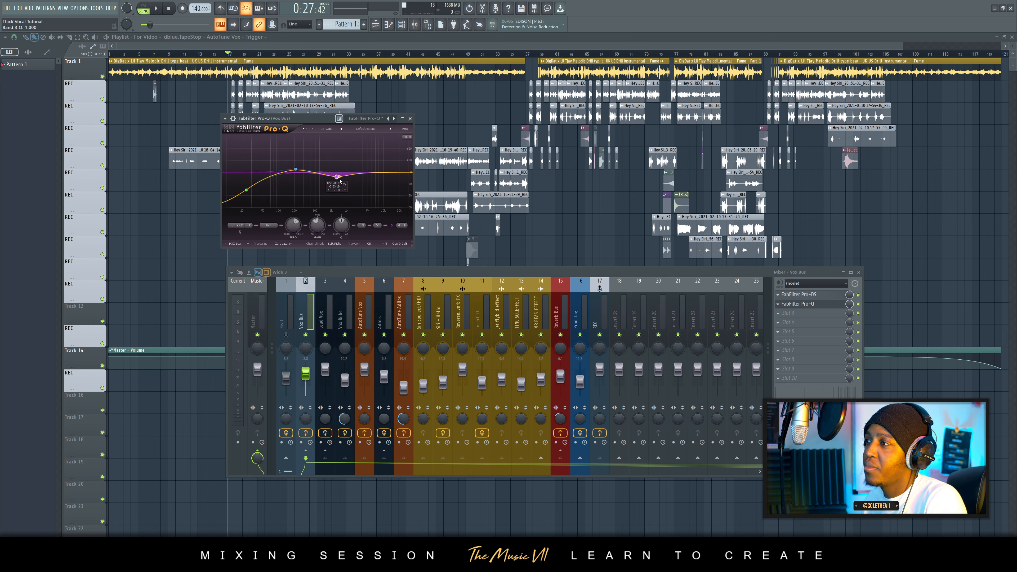
left_click(344, 185)
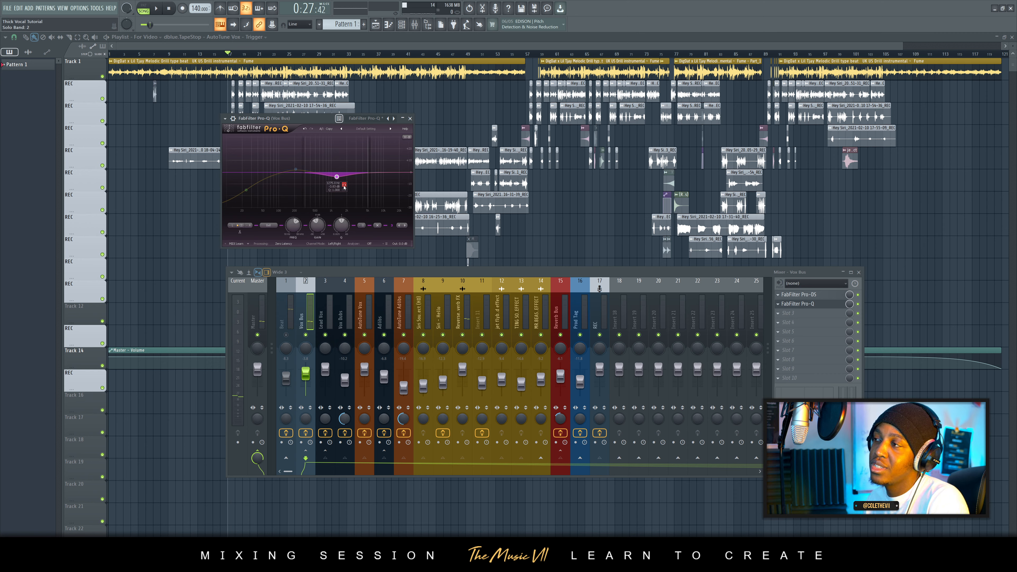
key("space")
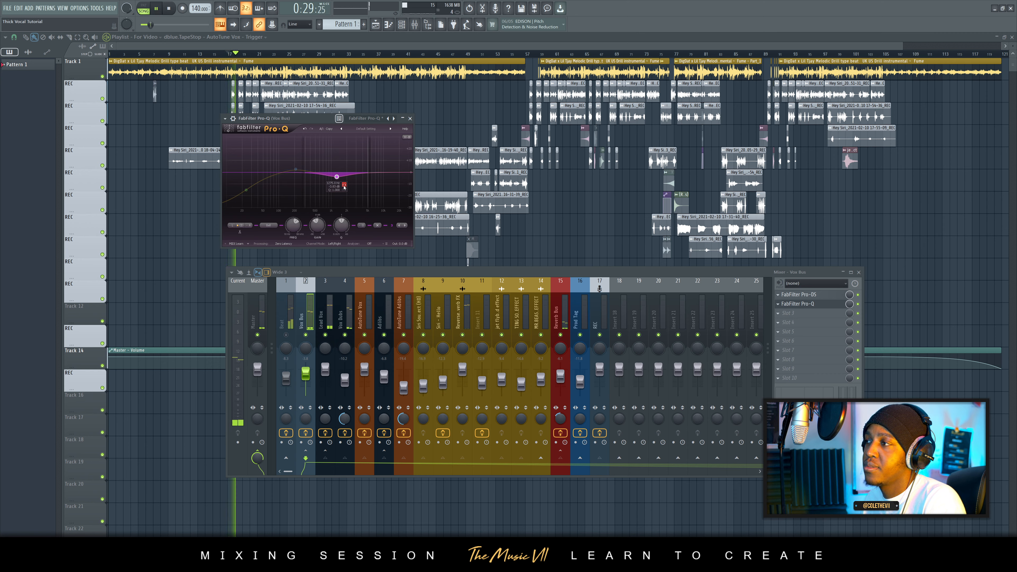
left_click(344, 186)
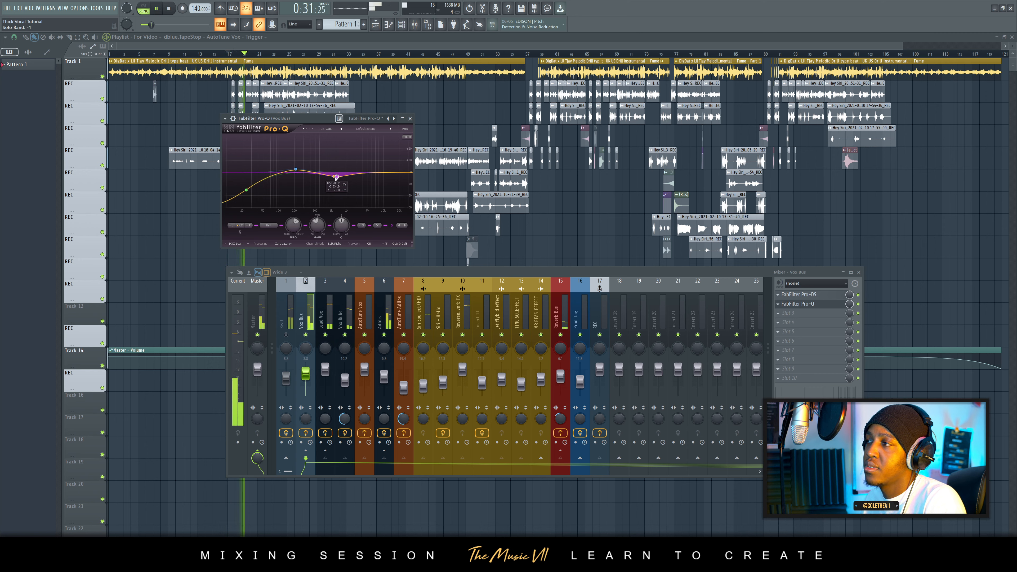
Step: Make the mid cut shallower and slightly higher in frequency, and check the band soloed
mouse_move(336, 177)
left_mouse_down()
mouse_move(340, 153)
mouse_move(341, 175)
left_mouse_up()
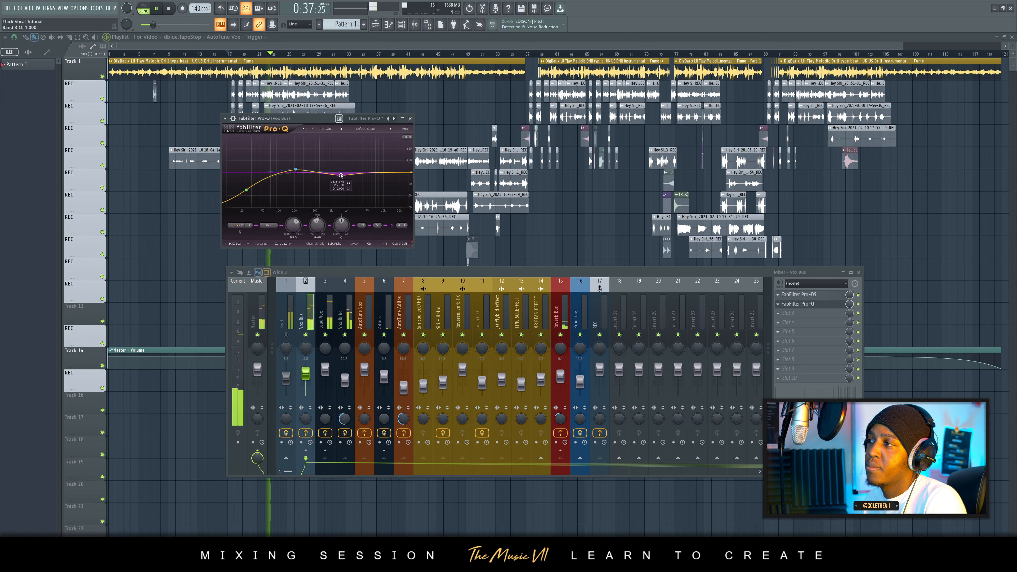
left_click(349, 183)
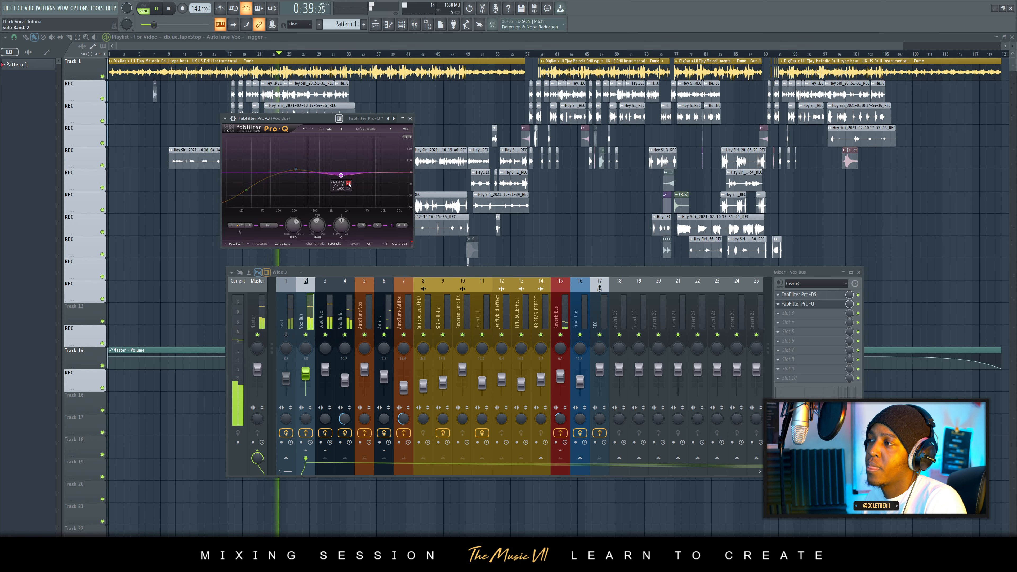
left_click(349, 184)
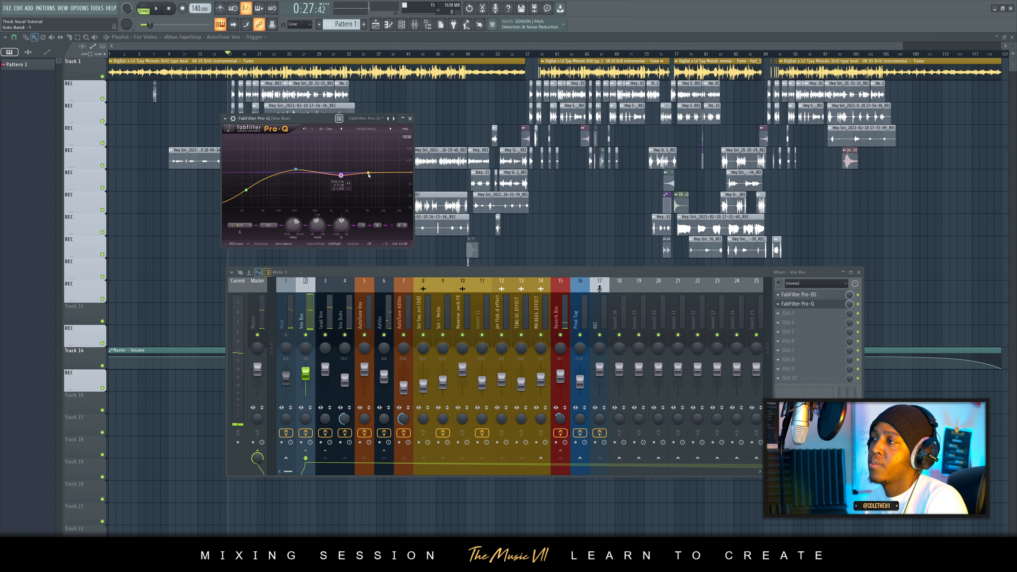
Step: Add a fourth Pro-Q band with a Q of 1.000 as a subtle high-frequency boost and audition it soloed during playback
left_click_drag(365, 173, 370, 170)
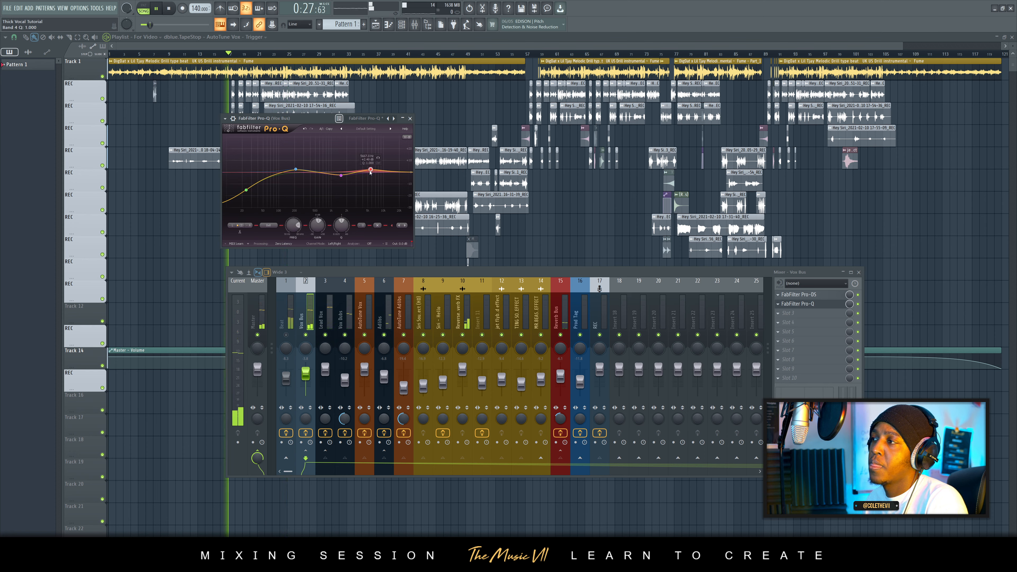
left_click(377, 158)
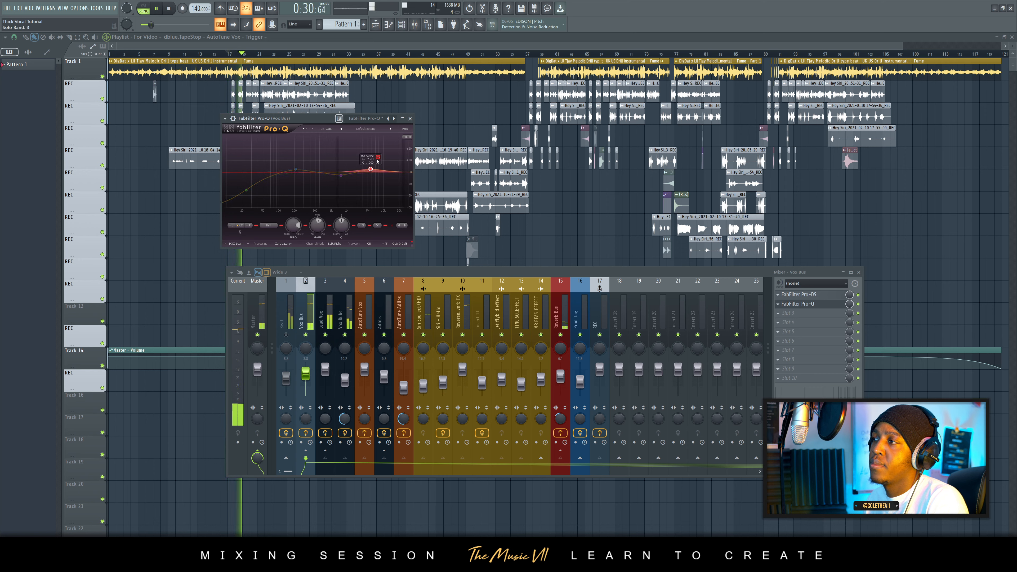
left_click(378, 160)
key("space")
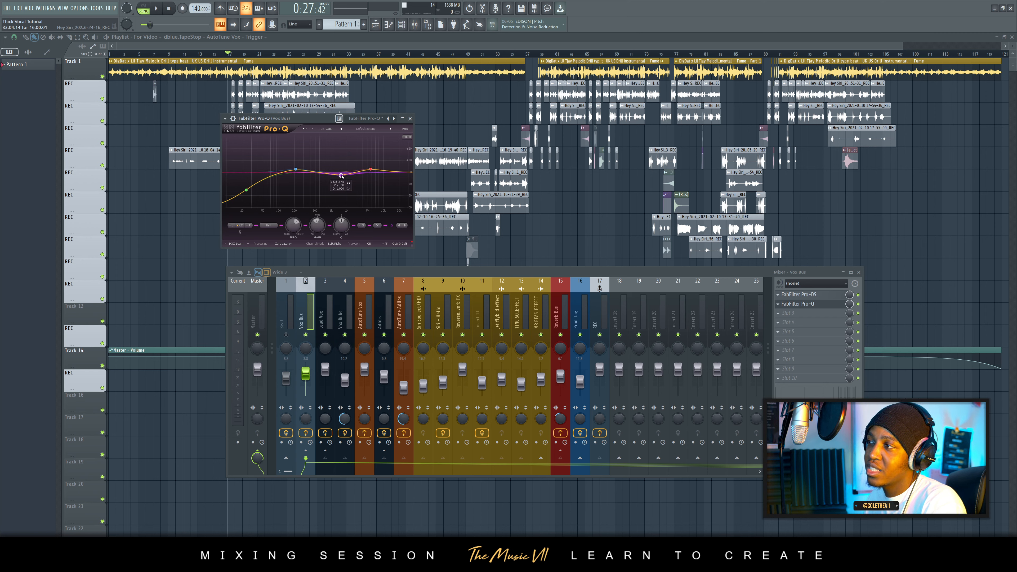
Step: Play the vocals with the finished EQ and close the Pro-Q window
key("space")
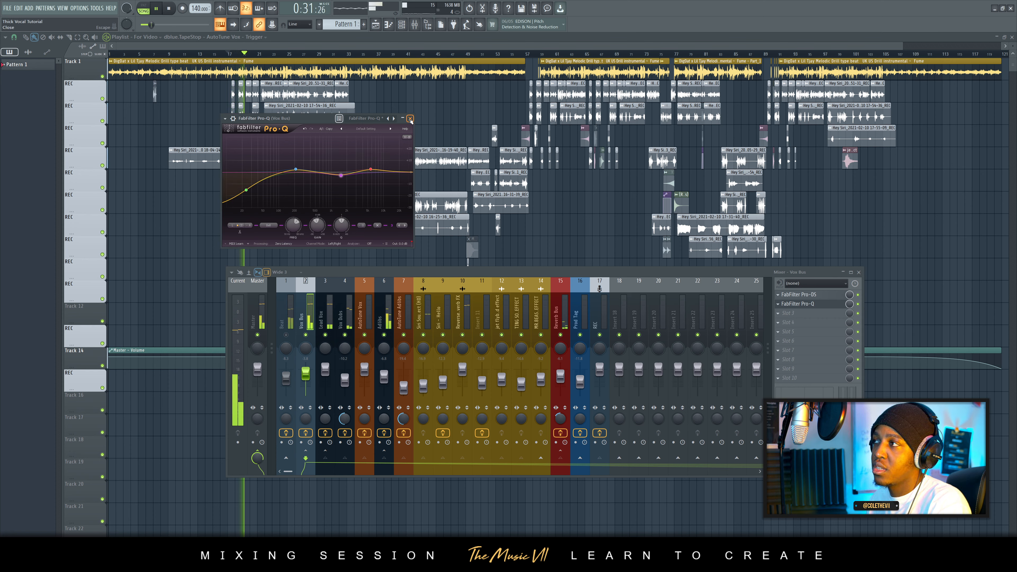
left_click(409, 119)
key("space")
key("space")
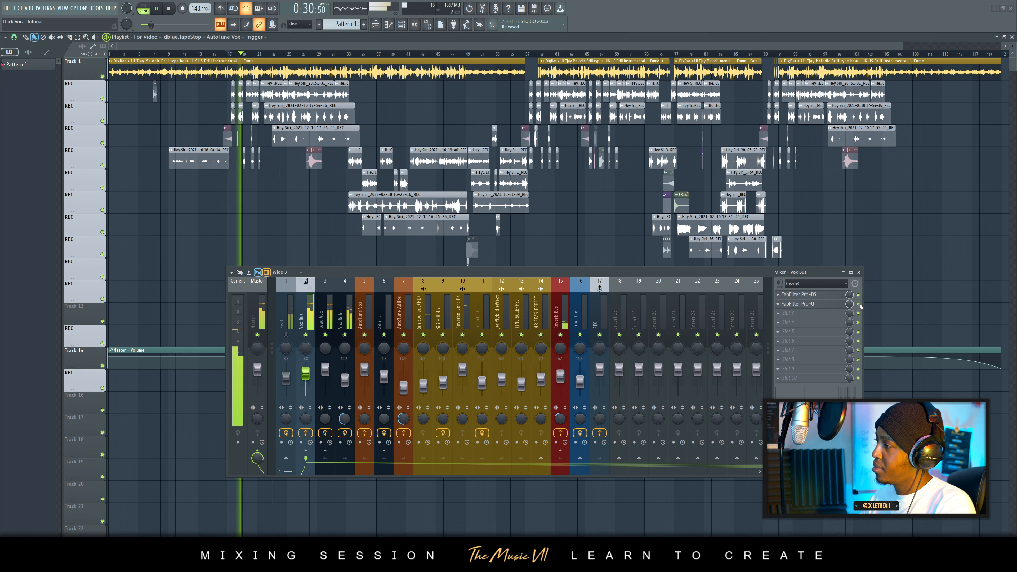
key("space")
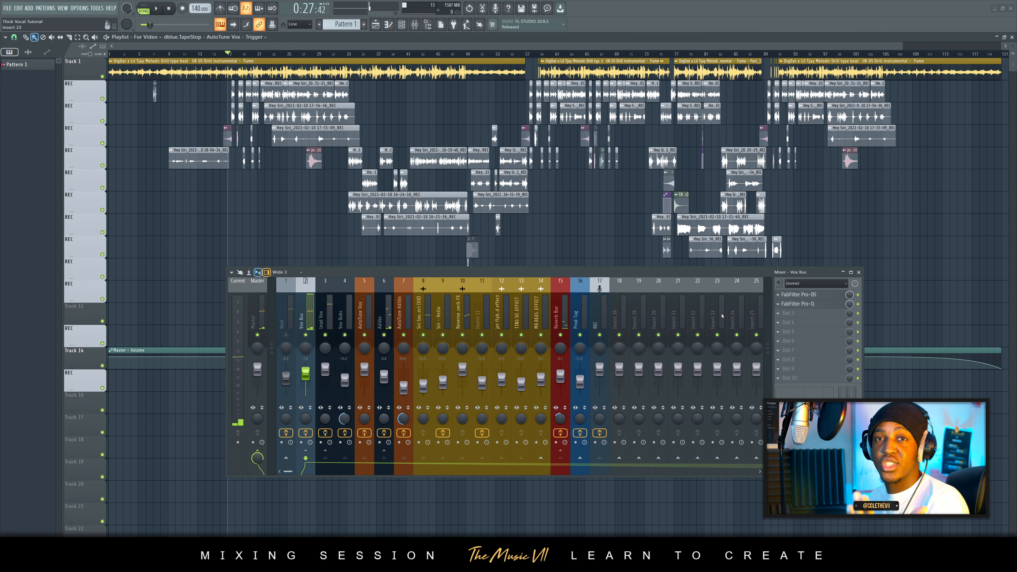
Step: Load RCompressor Stereo into the Vox Bus effect slot 3, after FabFilter Pro-Q
left_click(806, 314)
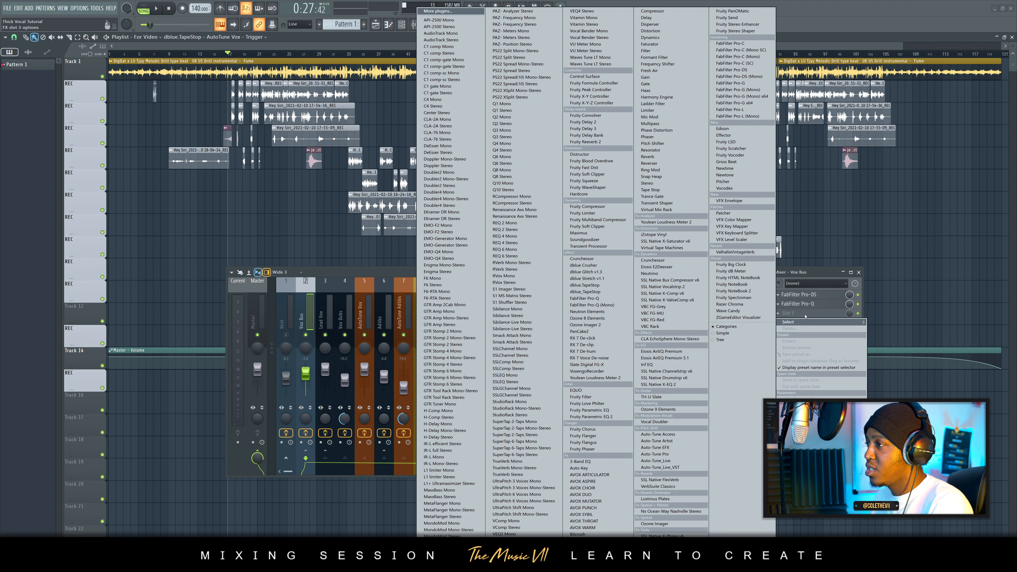
left_click(807, 317)
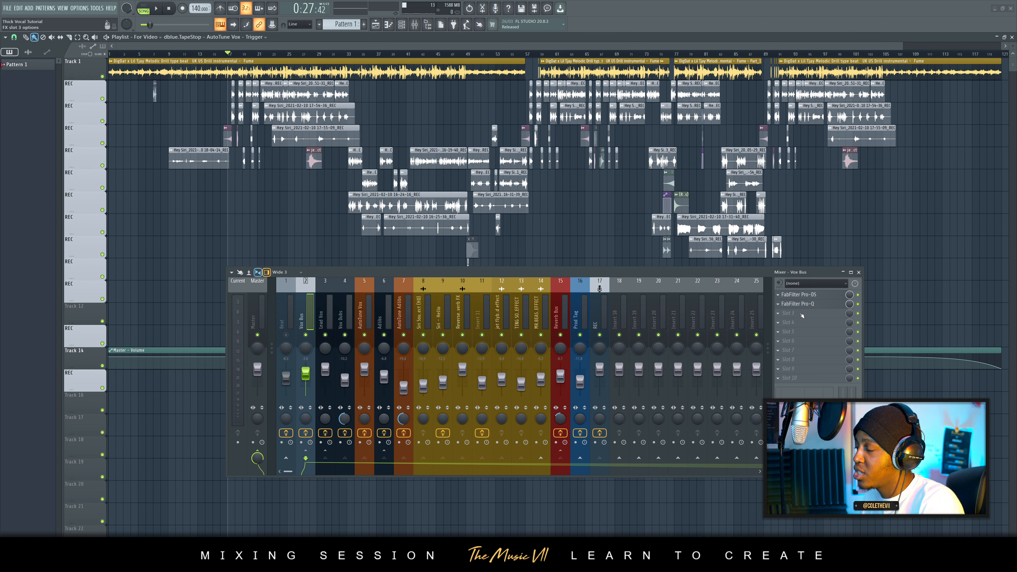
left_click(800, 314)
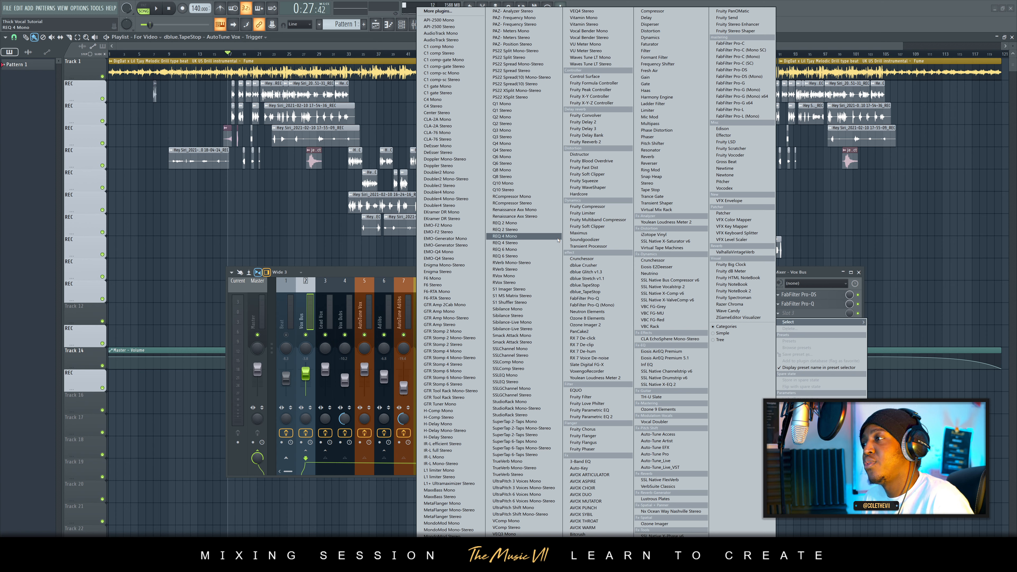
left_click(512, 204)
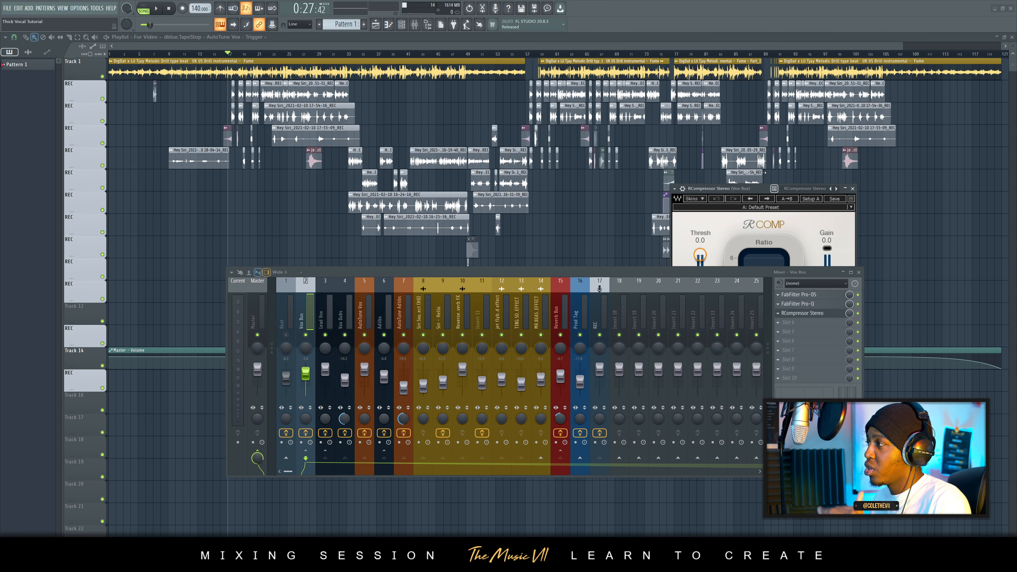
Step: Narrow the mixer and arrange it beside the RCompressor window so both are fully visible
left_click_drag(761, 188, 192, 119)
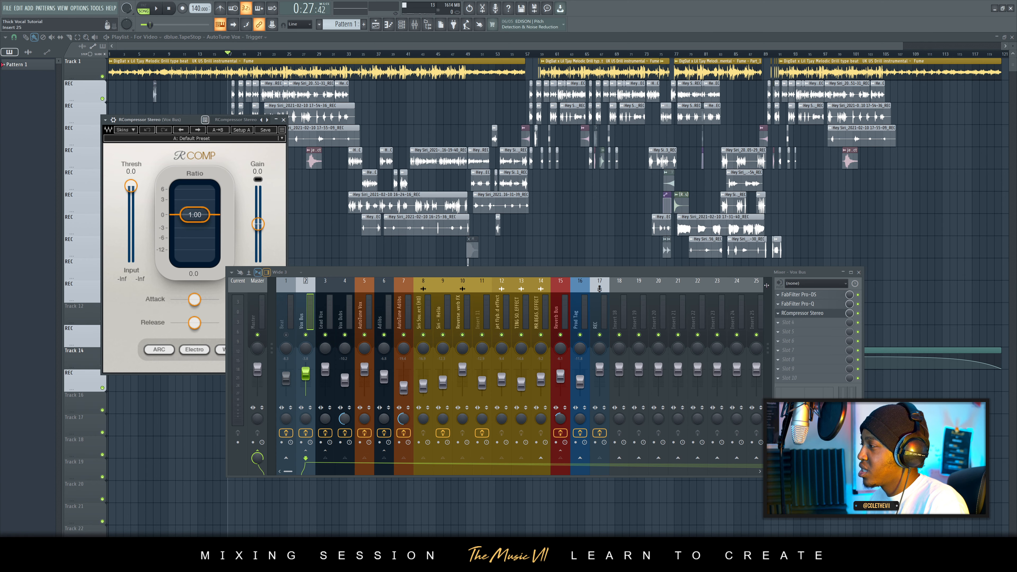
left_click_drag(863, 284, 708, 283)
left_click_drag(536, 272, 714, 240)
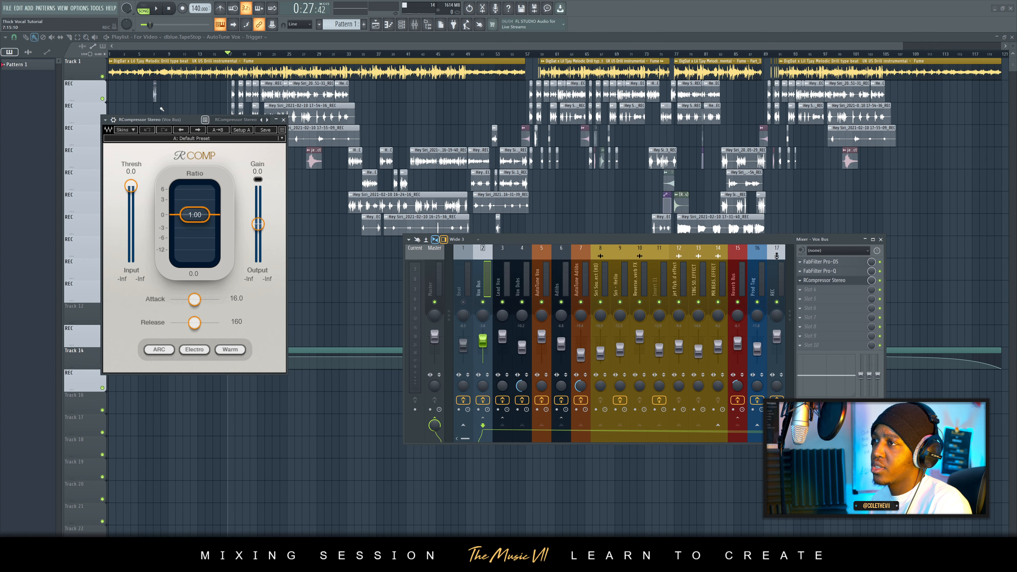
left_click_drag(155, 122, 237, 150)
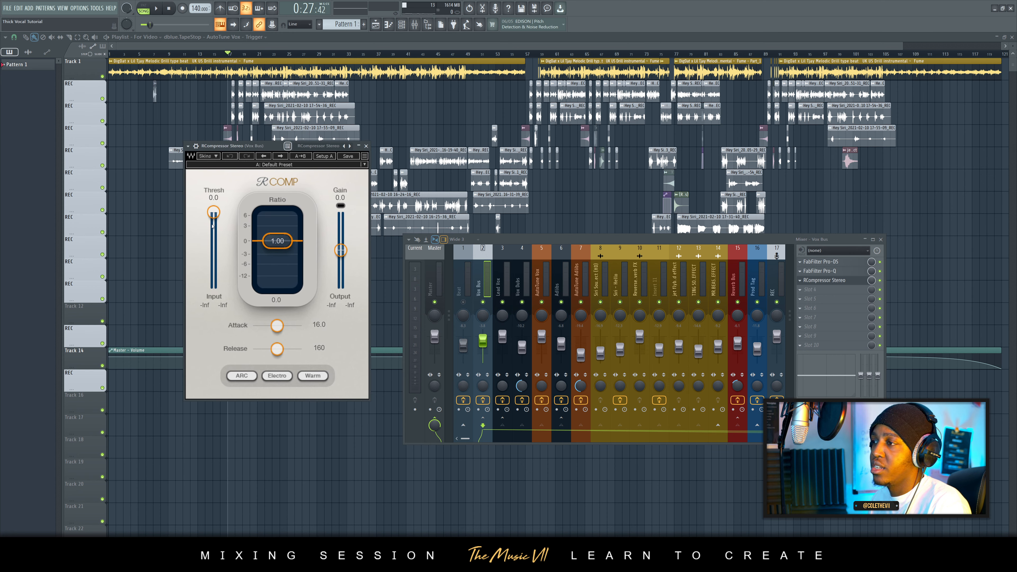
Step: Lower RCompressor's threshold to -23.2 dB, checking the vocal level with short playbacks
key("space")
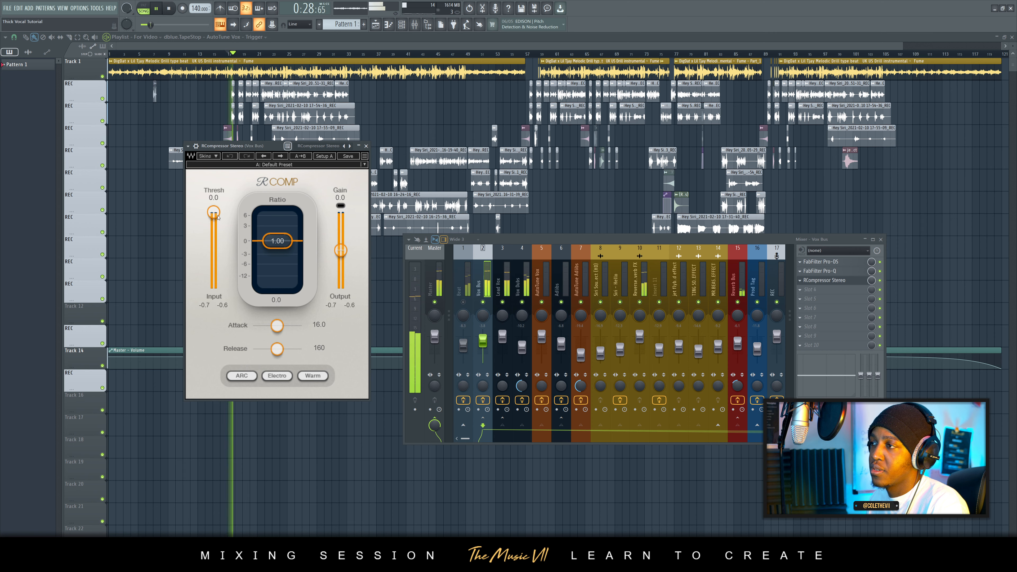
key("space")
left_click_drag(218, 215, 214, 240)
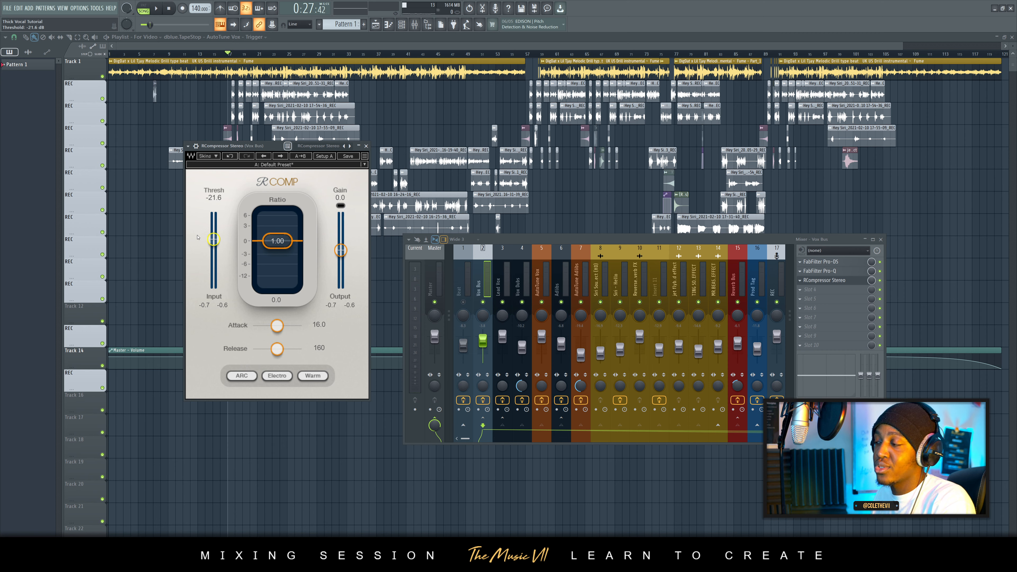
key("space")
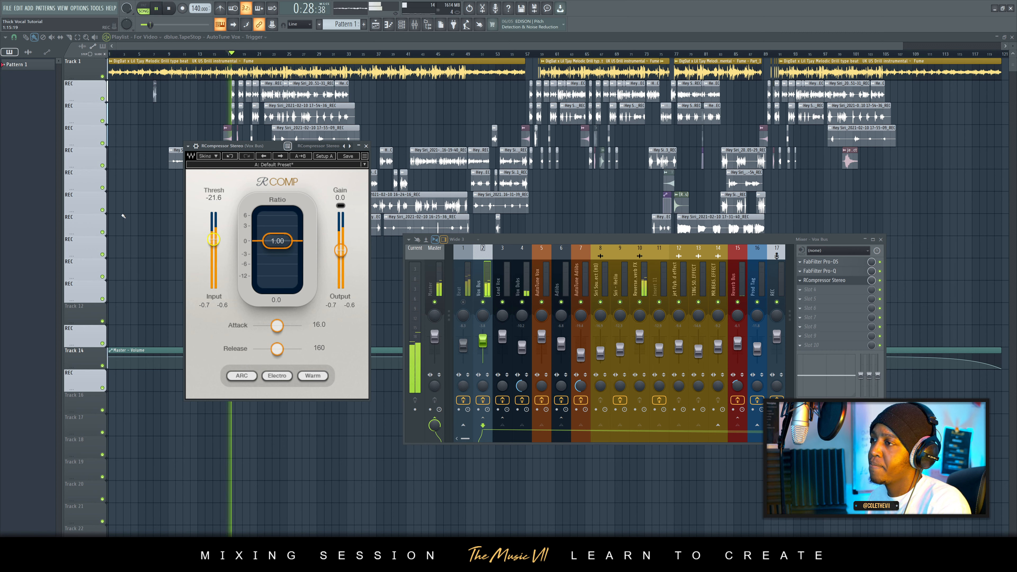
key("space")
key("space")
left_click_drag(214, 239, 214, 240)
Step: Set the compressor's ratio to 2.26 and its output gain to 1.3 dB, refining them during playback
left_click_drag(278, 240, 238, 251)
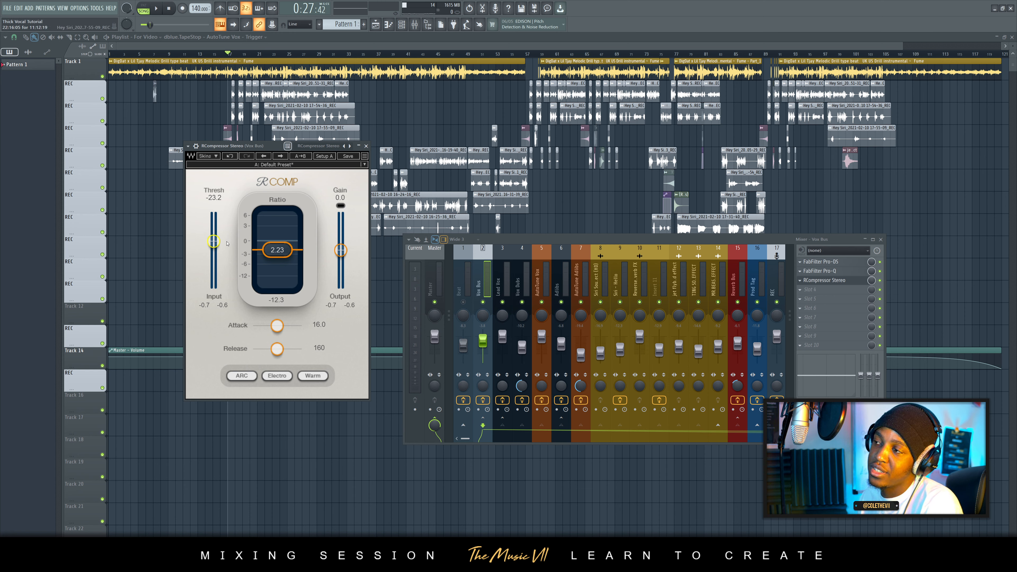
key("space")
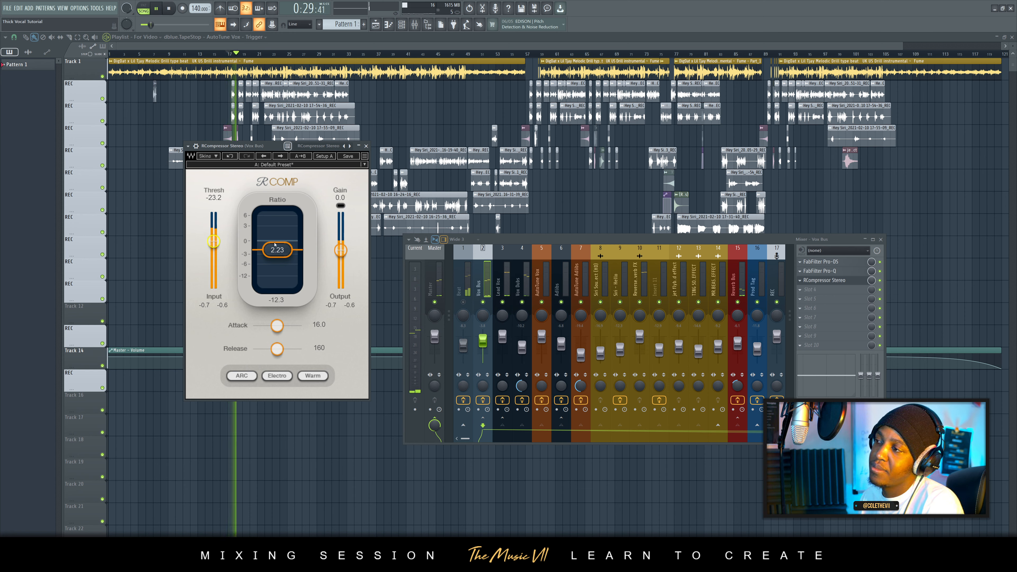
left_click_drag(340, 251, 340, 248)
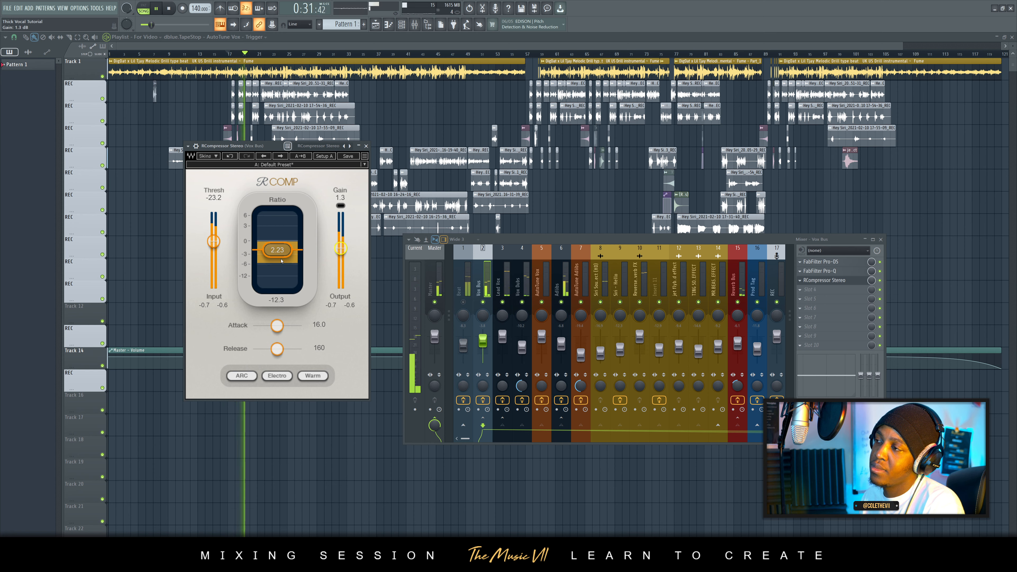
left_click_drag(278, 251, 279, 252)
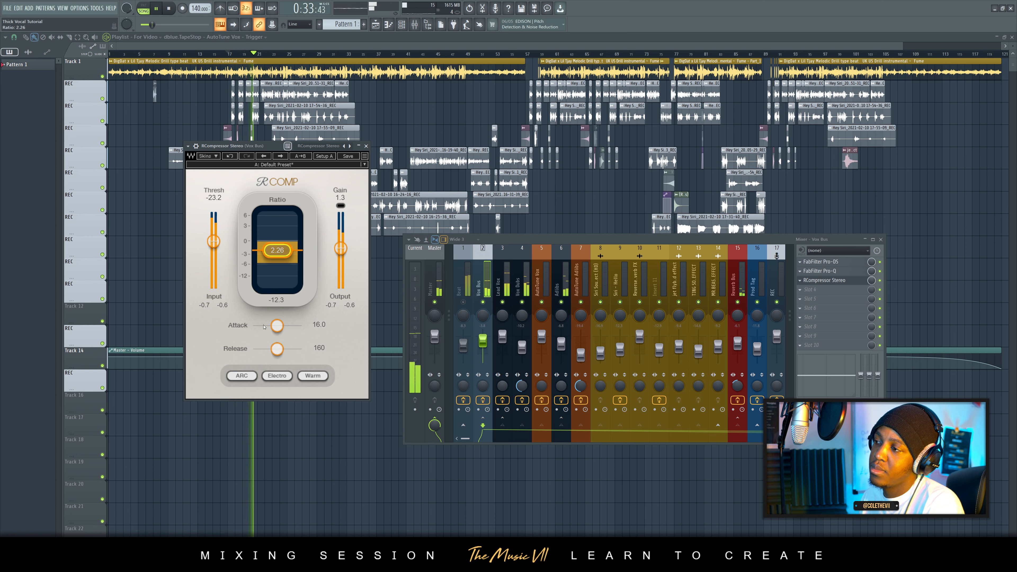
Step: Set RCompressor's attack to 3.15 ms and its release to 110 ms while the vocals play
left_click_drag(277, 326, 253, 327)
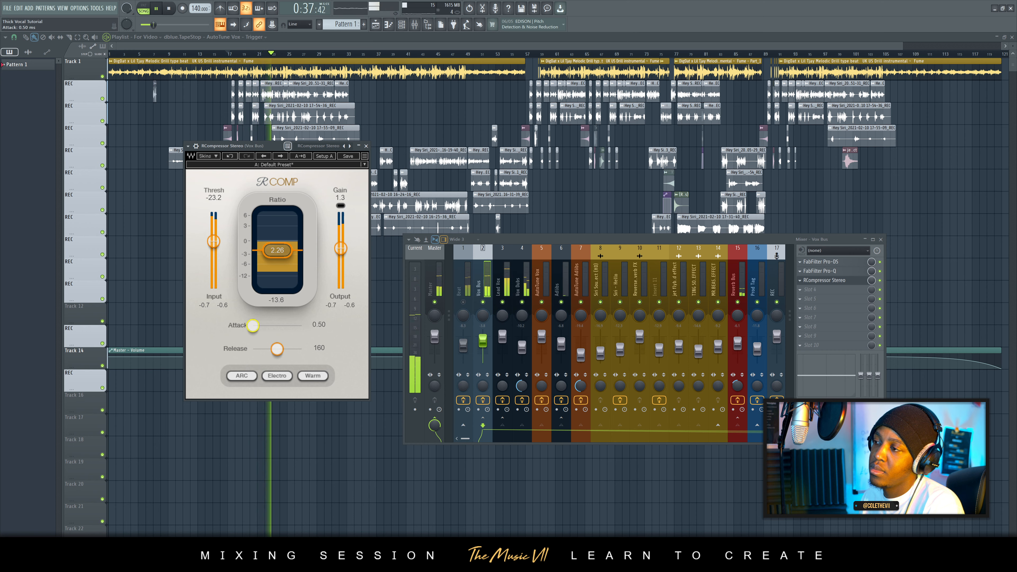
left_click_drag(253, 325, 265, 326)
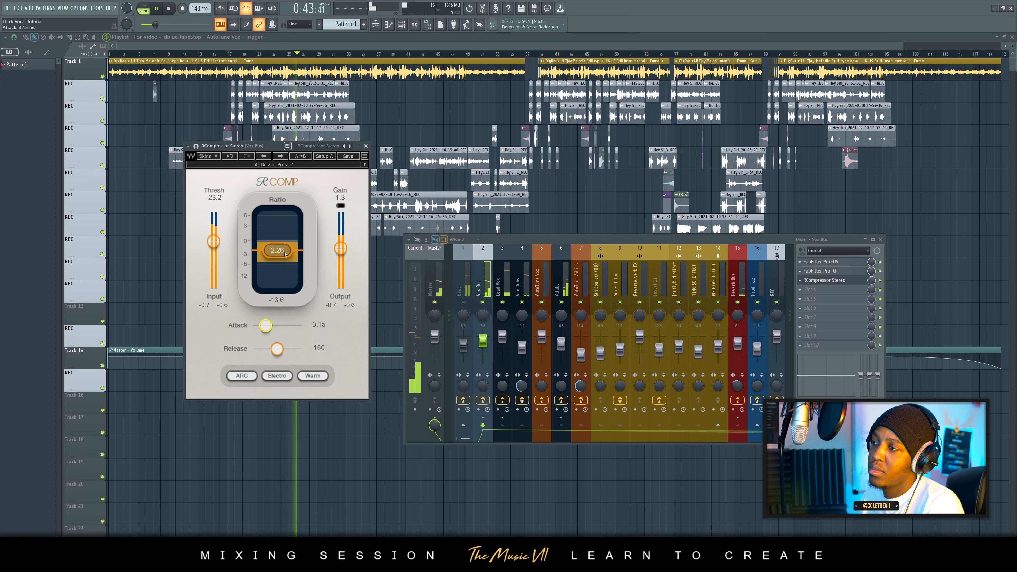
mouse_move(276, 348)
left_mouse_down()
mouse_move(253, 348)
mouse_move(303, 349)
mouse_move(275, 348)
left_mouse_up()
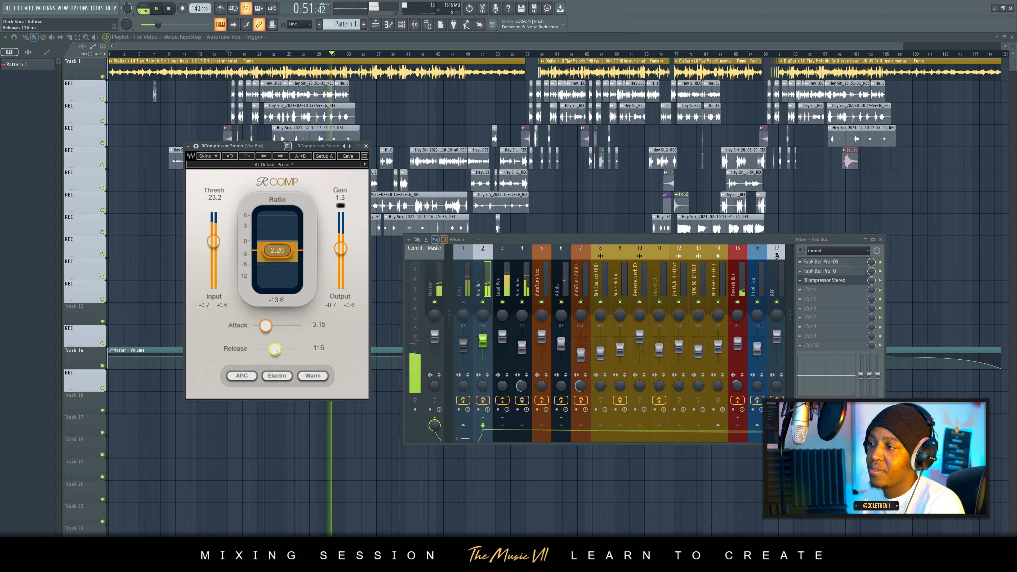
double_click(319, 348)
type("11")
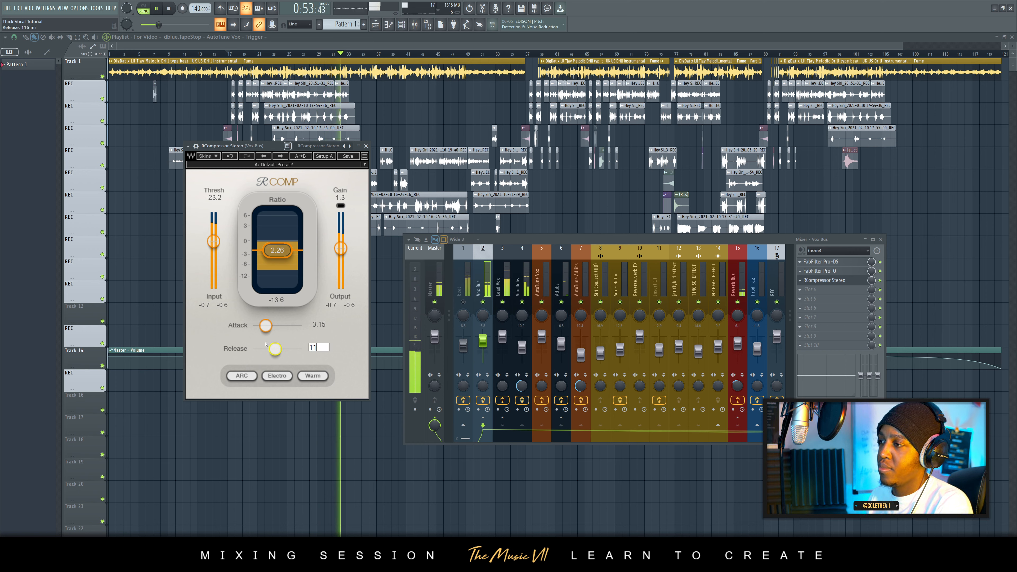
type("0")
key("Return")
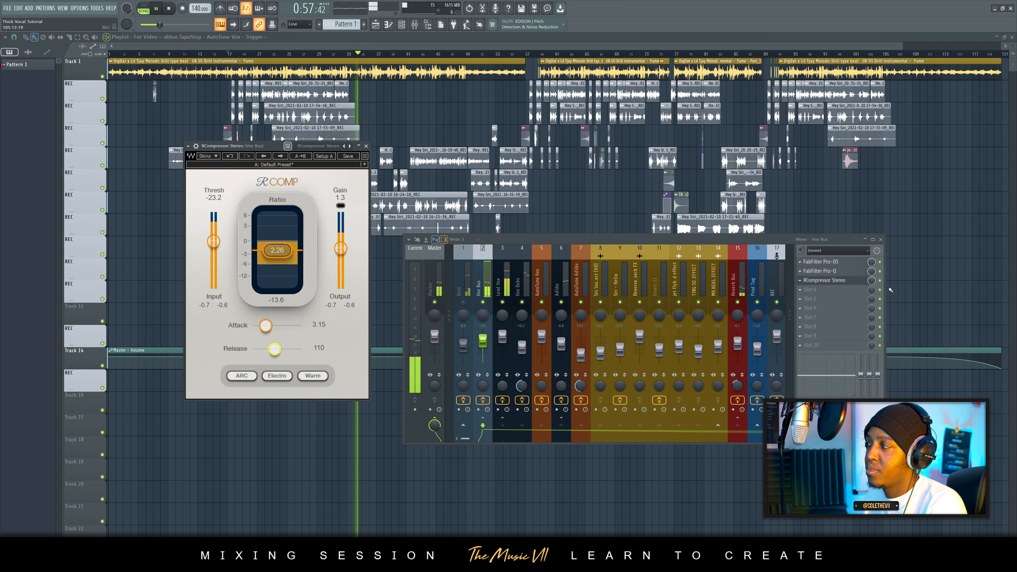
Step: Replay the vocal section to listen to the compressed Vox Bus
key("space")
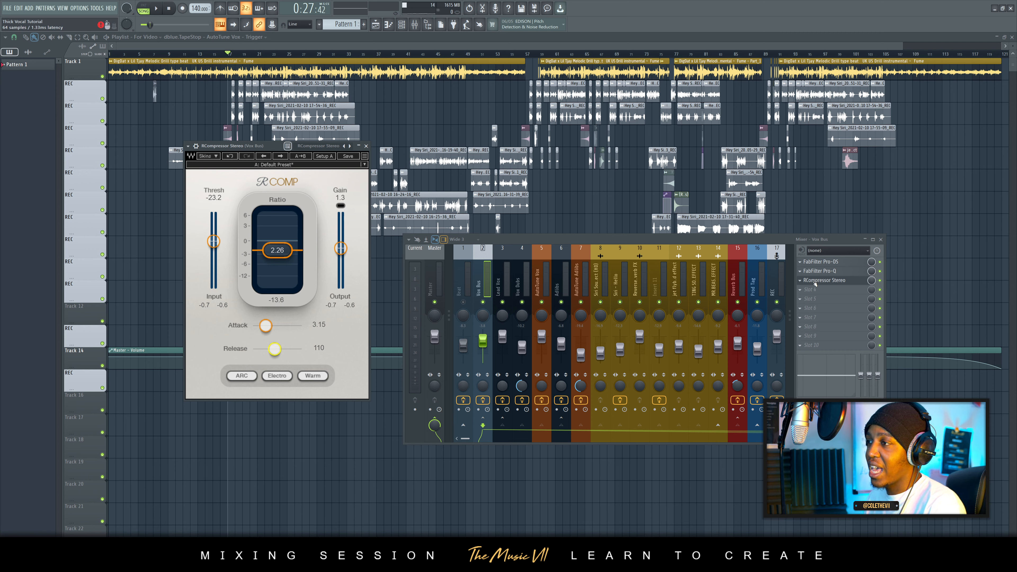
key("space")
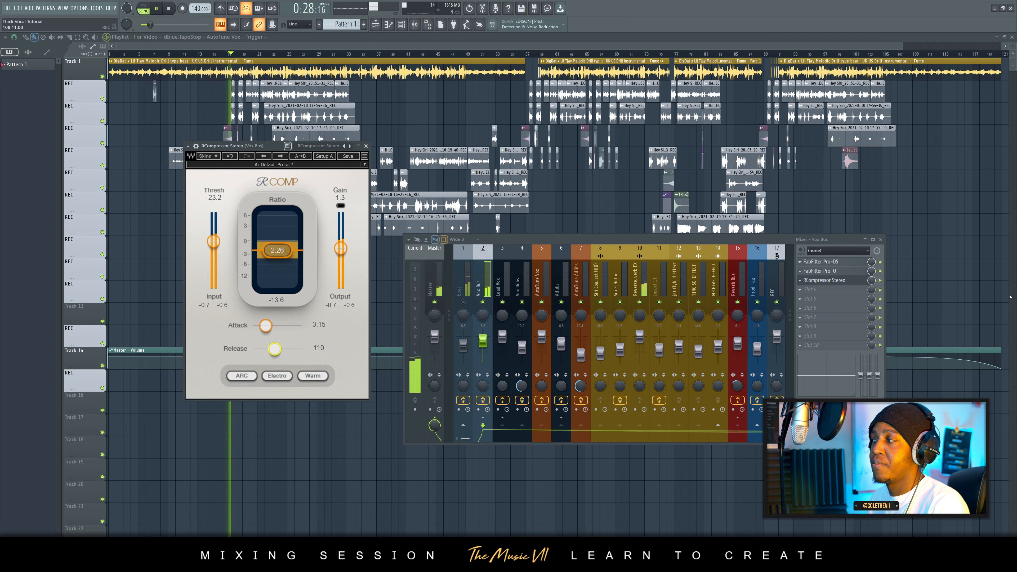
key("space")
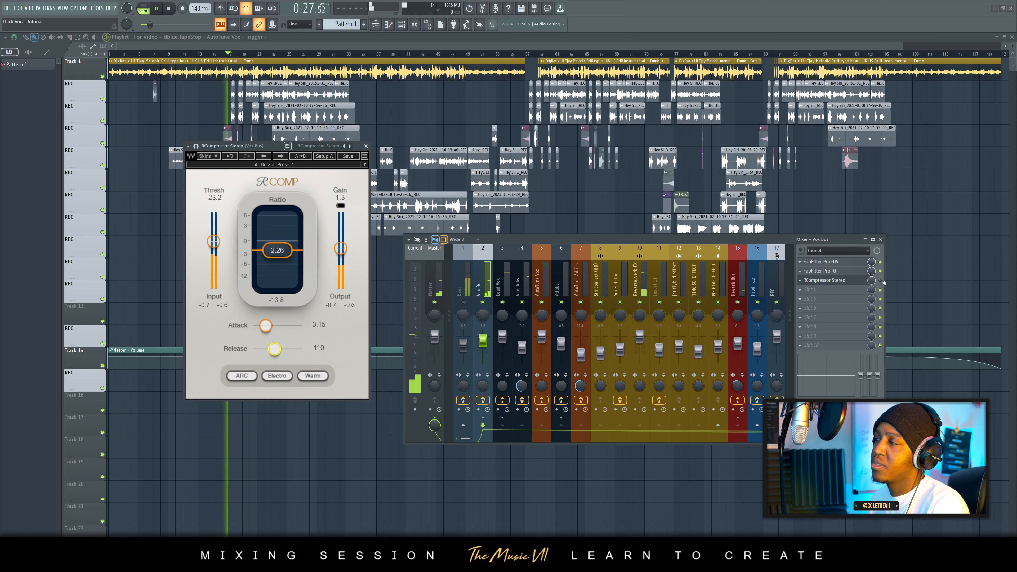
Step: Compare the Vox Bus with RCompressor switched on and off over short playbacks of the vocal section
left_click(880, 281)
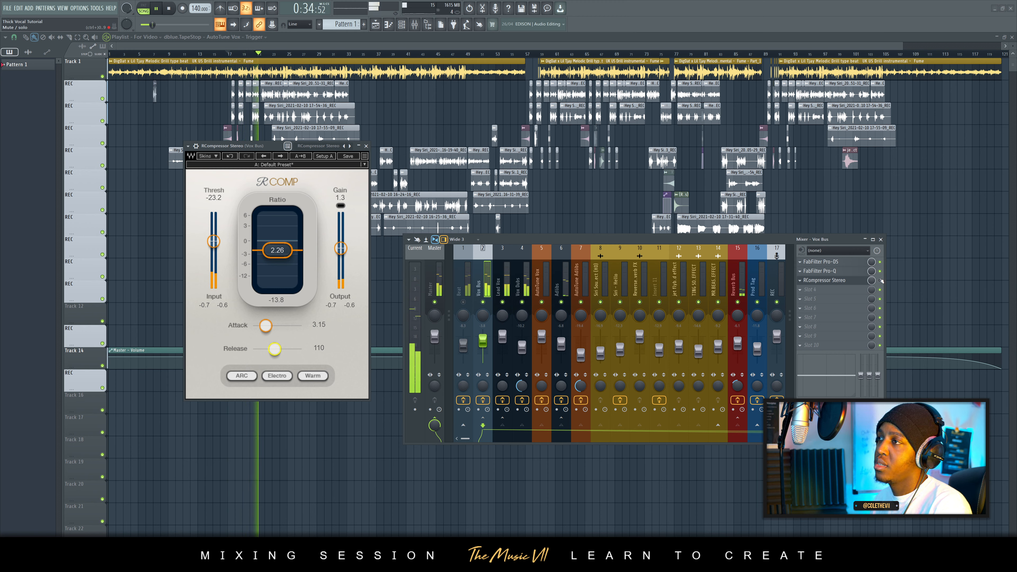
key("space")
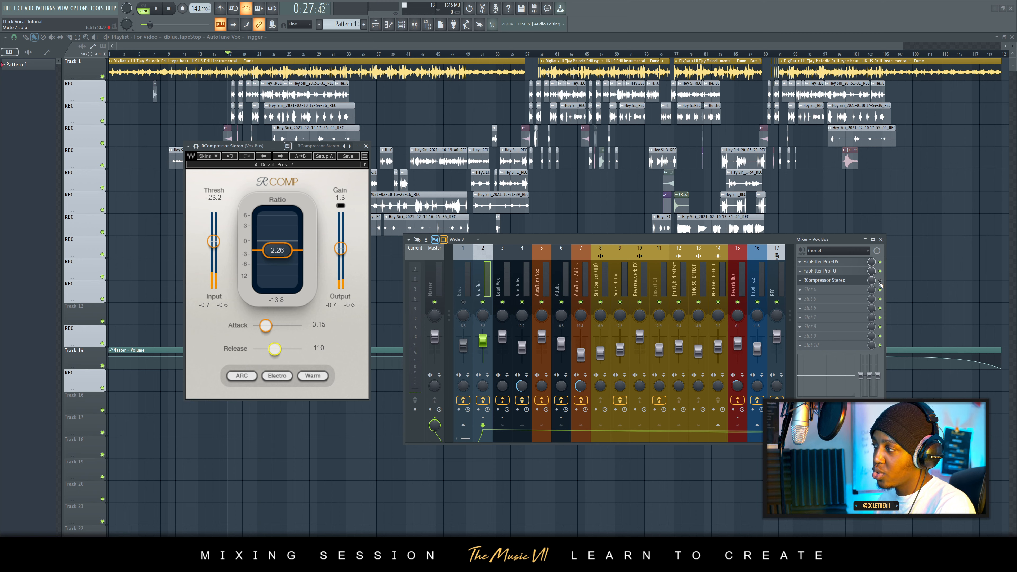
key("space")
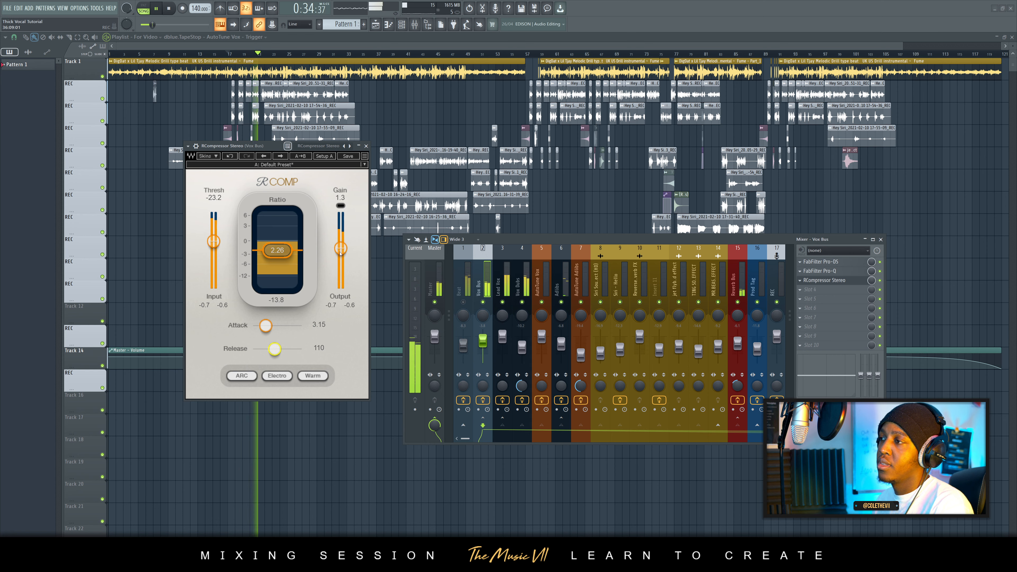
key("space")
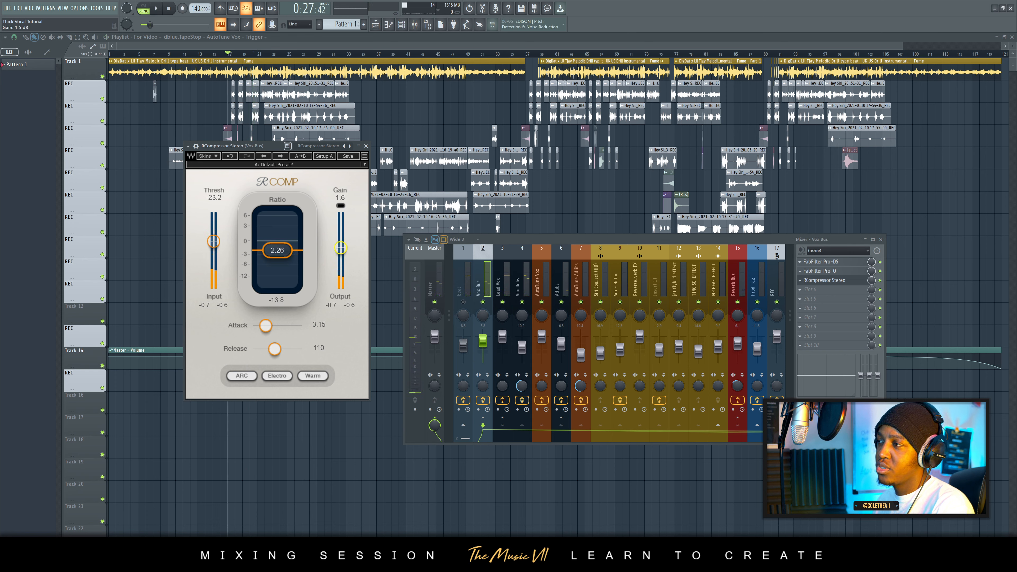
Step: Raise RCompressor's output gain to 6.7 dB while the vocals play, and close its window
key("space")
mouse_move(341, 247)
left_mouse_down()
mouse_move(342, 238)
mouse_move(342, 246)
left_mouse_up()
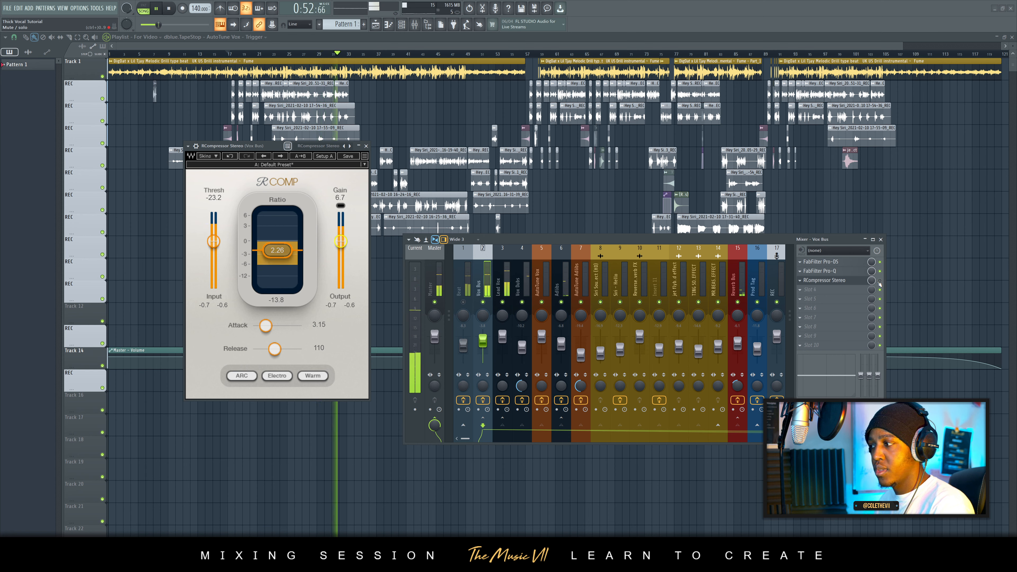
key("space")
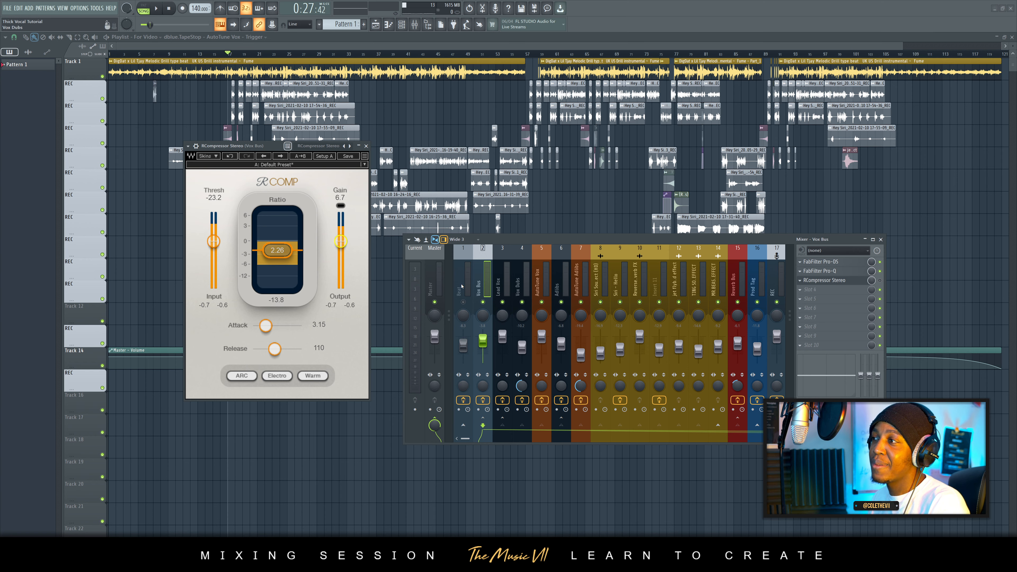
left_click(366, 146)
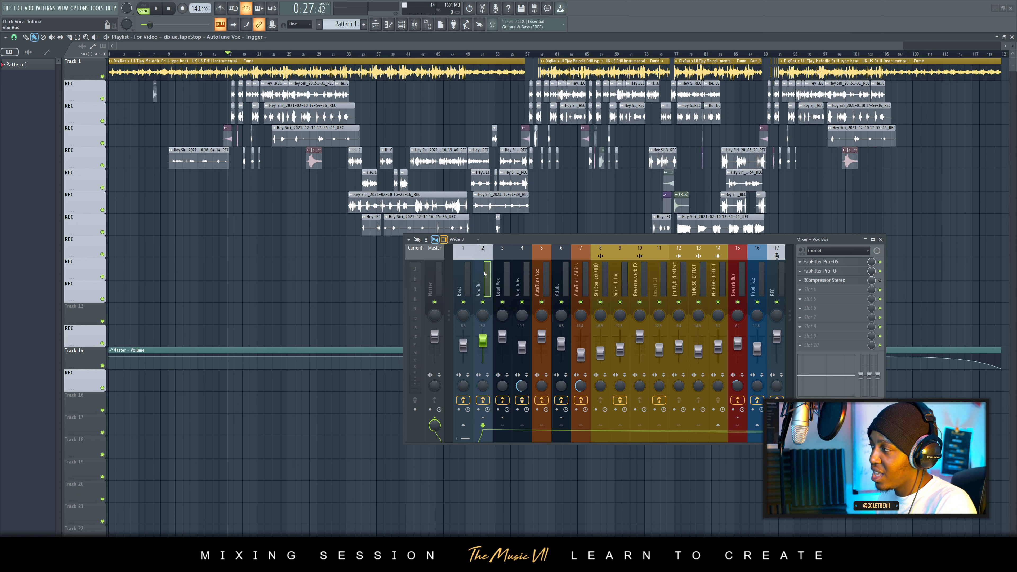
Step: Replay the vocals while toggling RCompressor to judge its effect in the full mix
left_click(881, 282)
key("space")
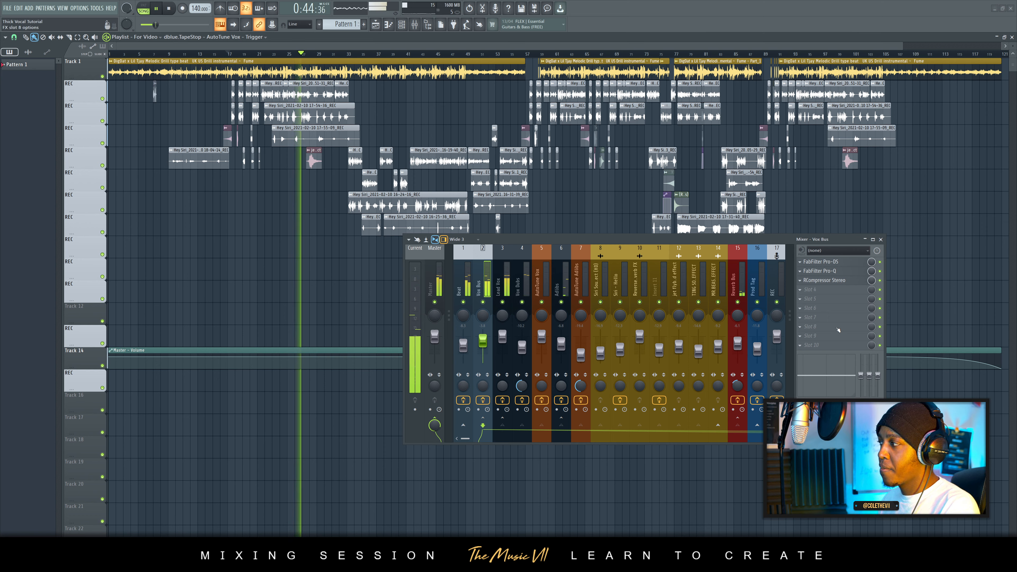
key("space")
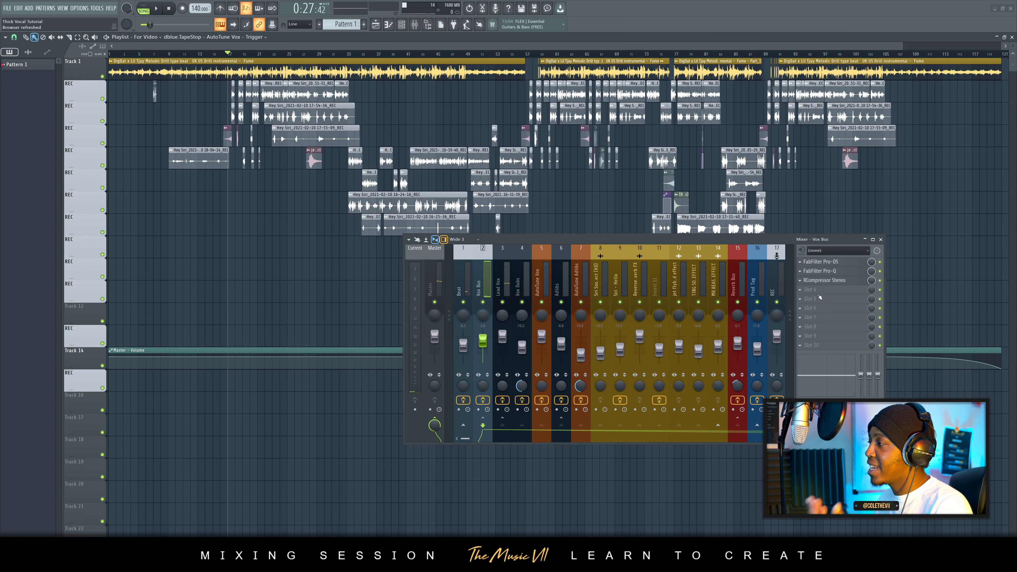
Step: Load F6-RTA Stereo into the Vox Bus slot below RCompressor and arrange its window clear of the mixer
left_click(835, 295)
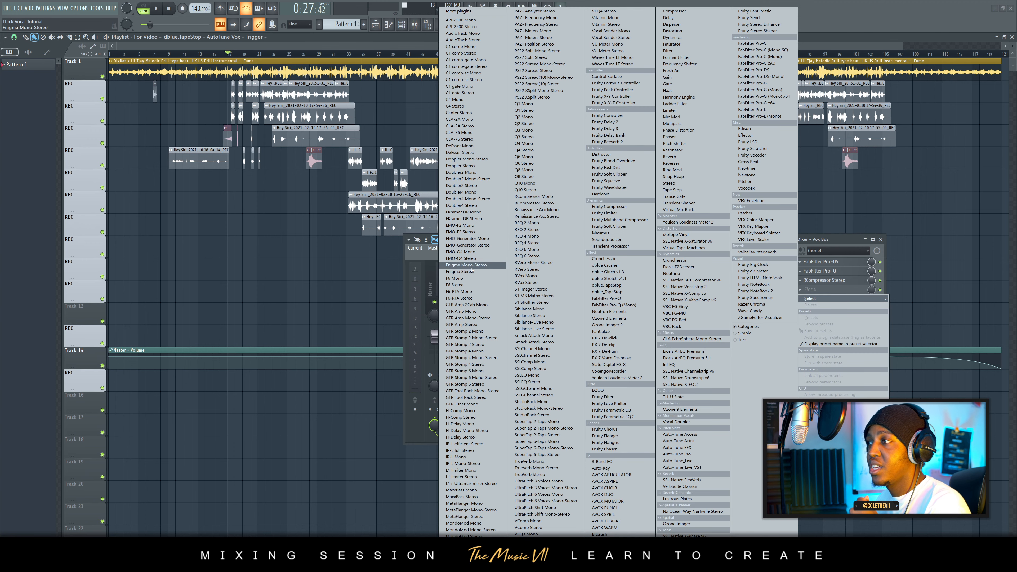
left_click(474, 291)
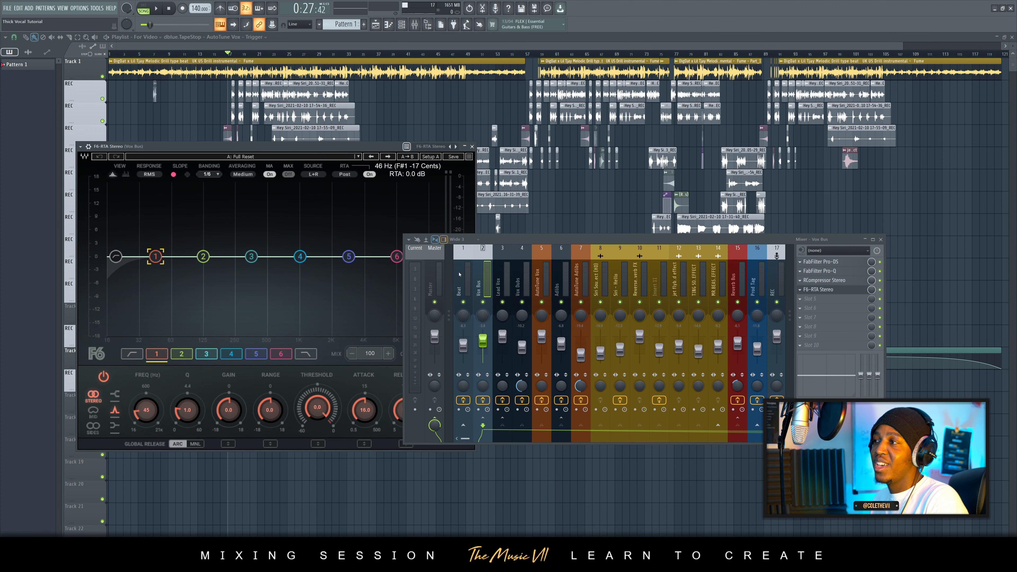
left_click_drag(514, 241, 620, 214)
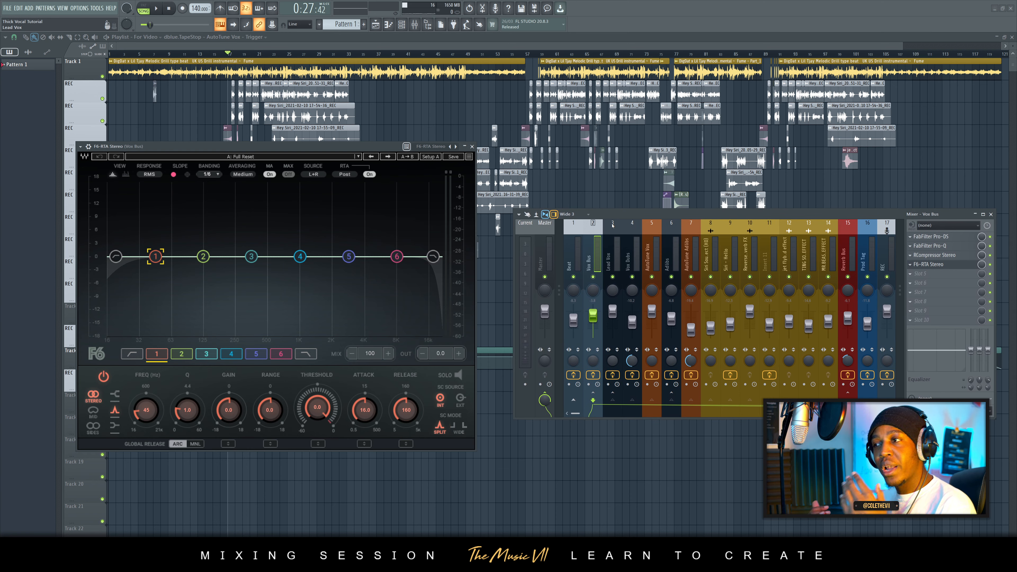
left_click_drag(233, 149, 260, 121)
Step: Enable F6's high-pass filter and set it to 24 Hz, checking it against the playing vocals
left_click(149, 232)
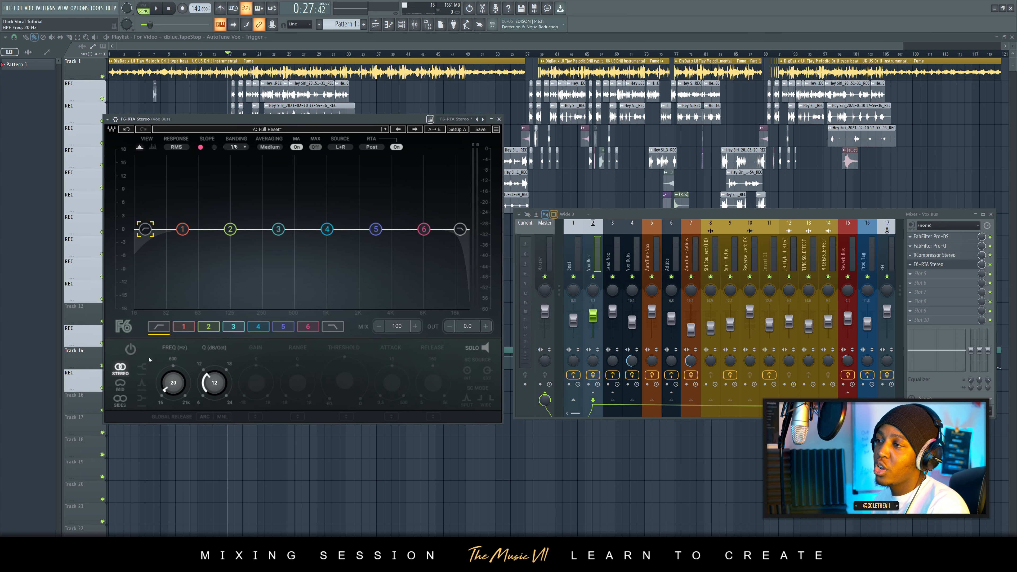
left_click(131, 350)
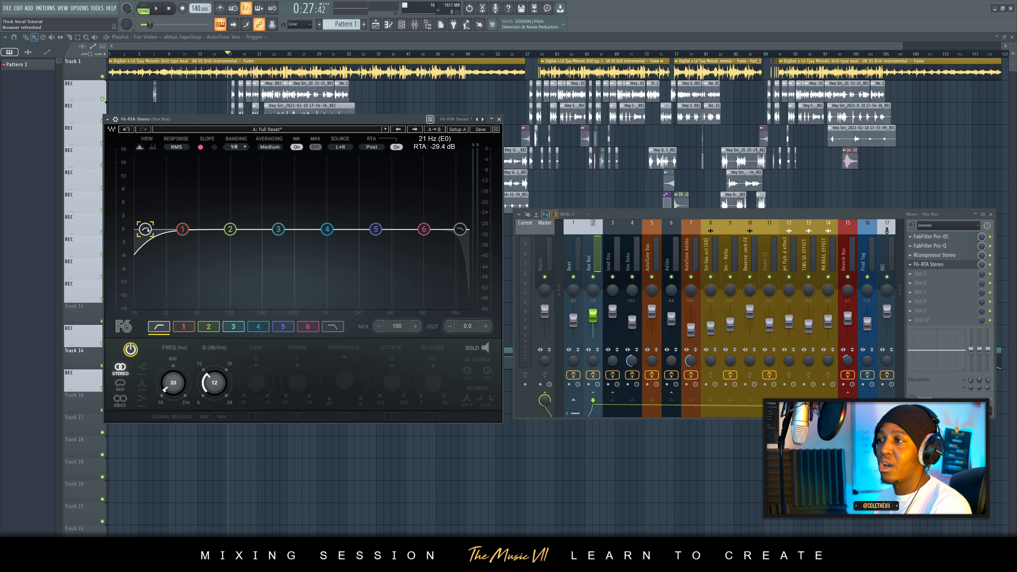
left_click_drag(143, 235, 168, 230)
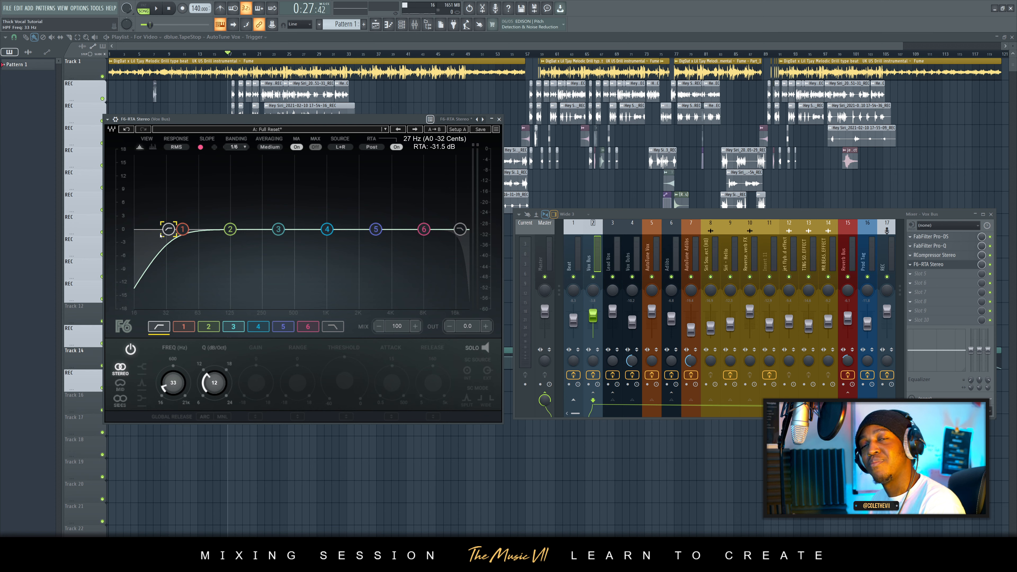
key("space")
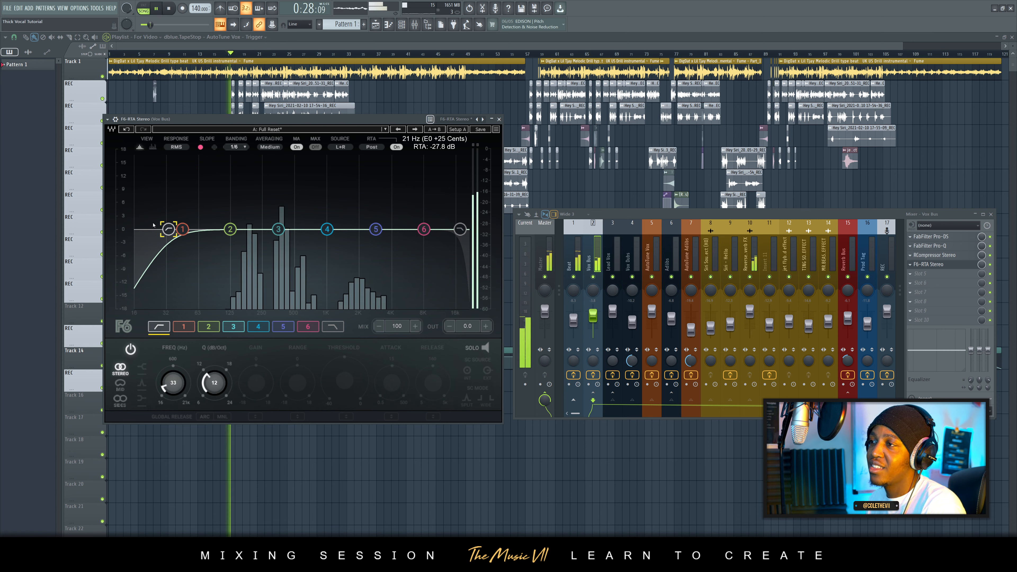
mouse_move(168, 229)
left_mouse_down()
mouse_move(267, 229)
mouse_move(145, 229)
mouse_move(154, 229)
left_mouse_up()
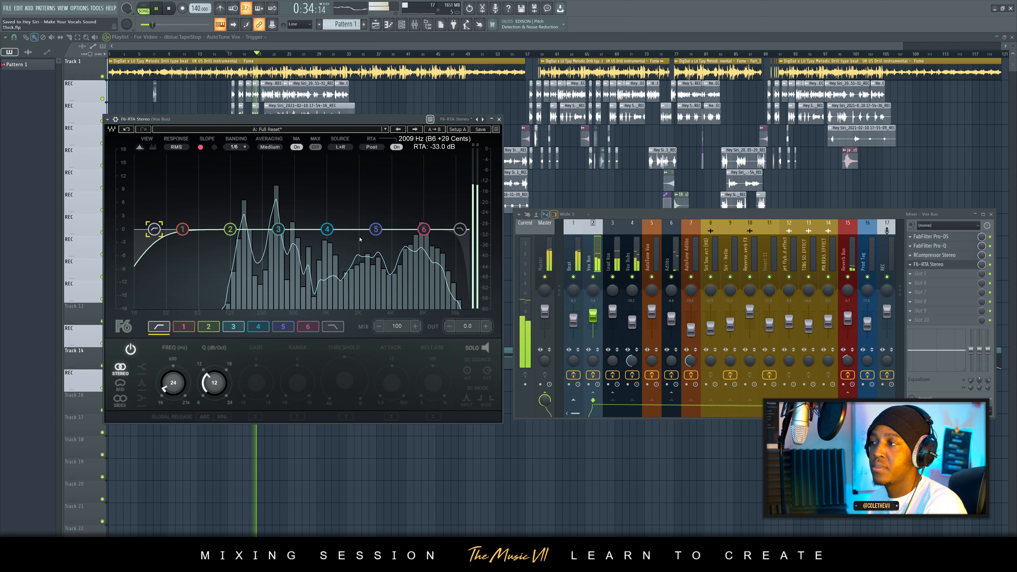
key("space")
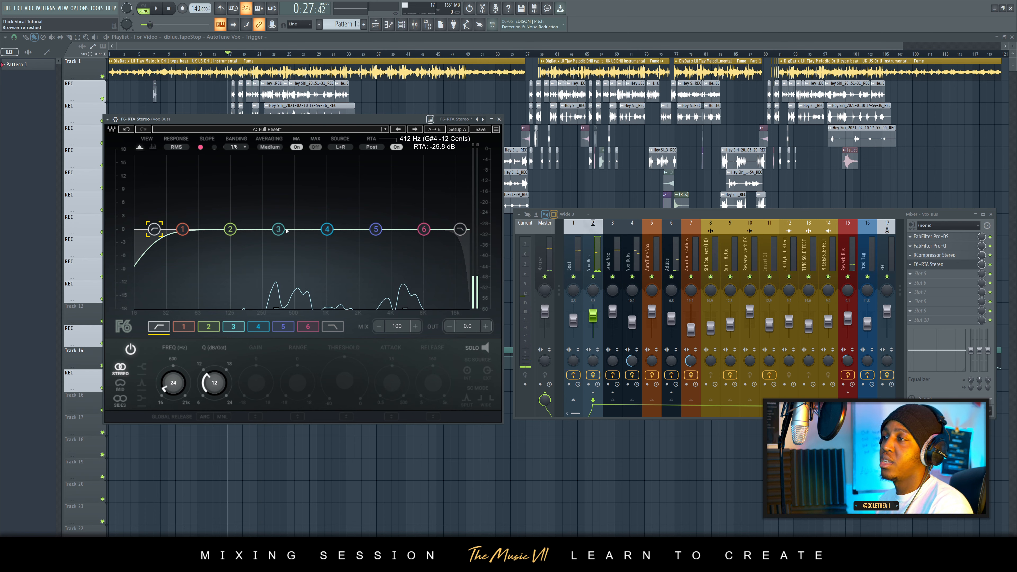
Step: Boost F6's band 3 by 1.9 dB at 467 Hz by ear during playback, and save the project
left_click_drag(281, 226, 287, 217)
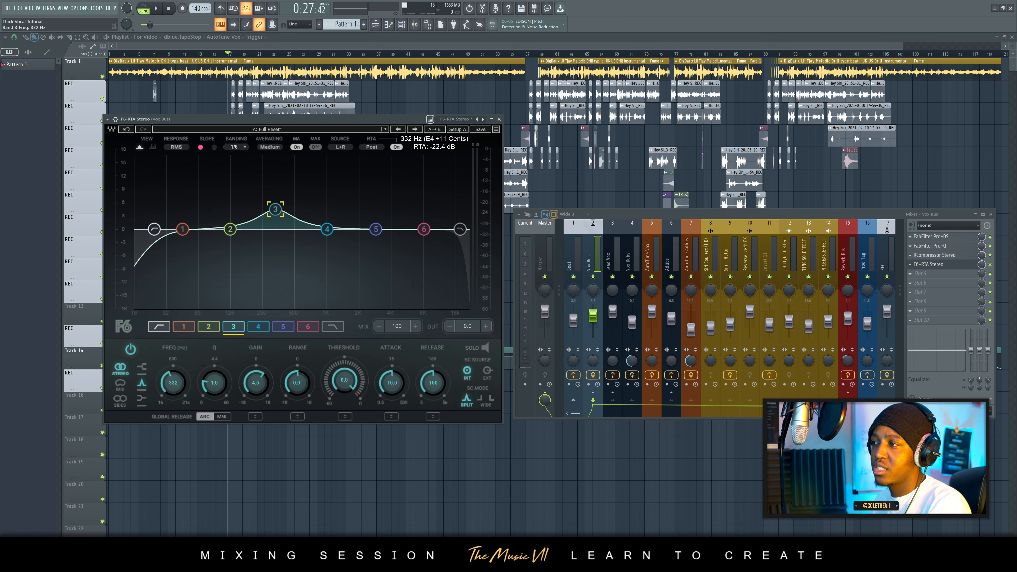
key("space")
key("ctrl+s")
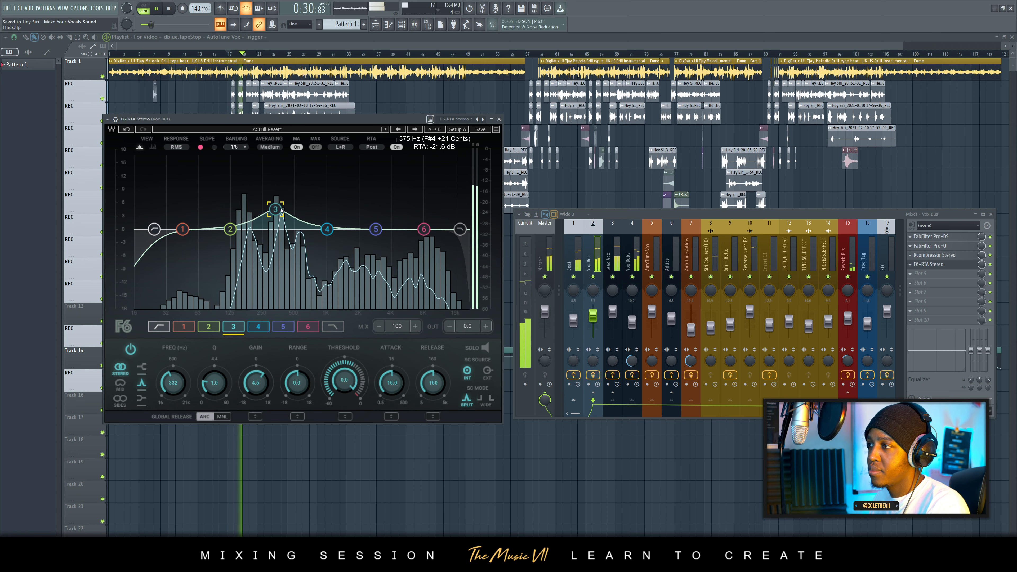
left_click_drag(279, 207, 291, 224)
key("space")
key("space")
key("space")
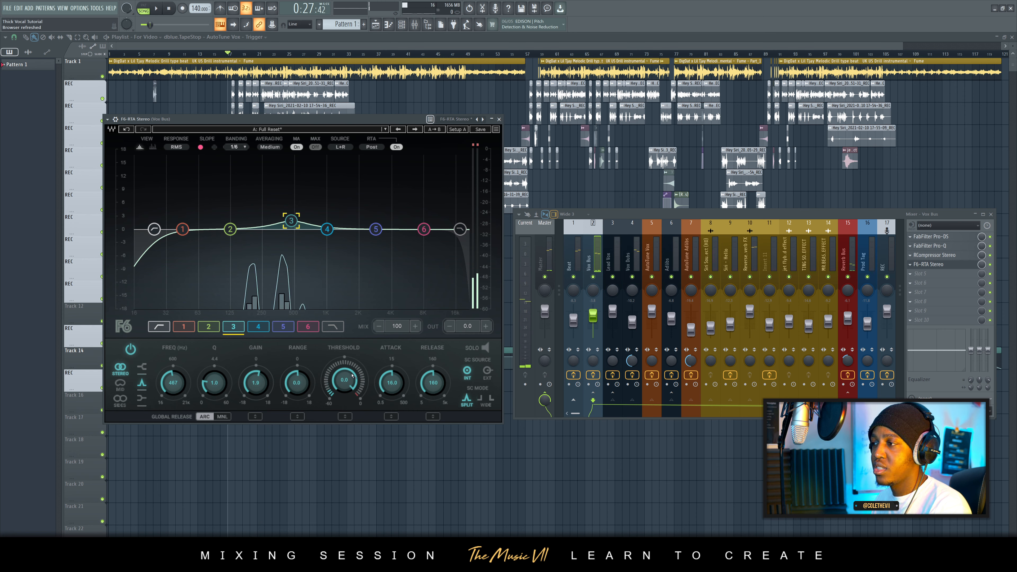
Step: Make band 3 dynamic with a -27.4 dB threshold, 2.5 ms attack, 497 ms release and a positive range
key("space")
left_click_drag(344, 380, 392, 388)
key("space")
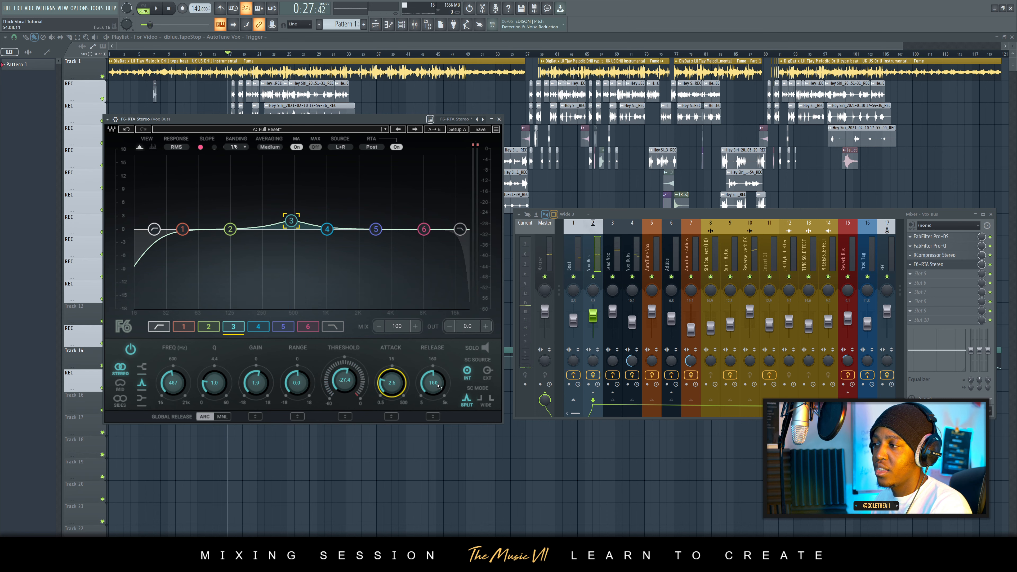
key("space")
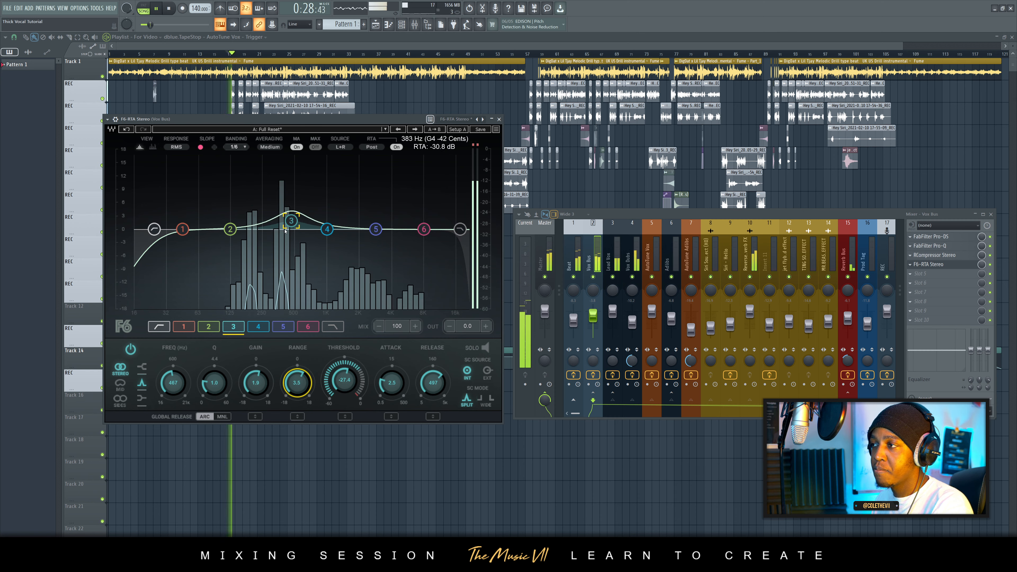
Step: Move band 3 to 520 Hz, set its gain to -0.8 dB, and save the project
left_click_drag(294, 221, 296, 227)
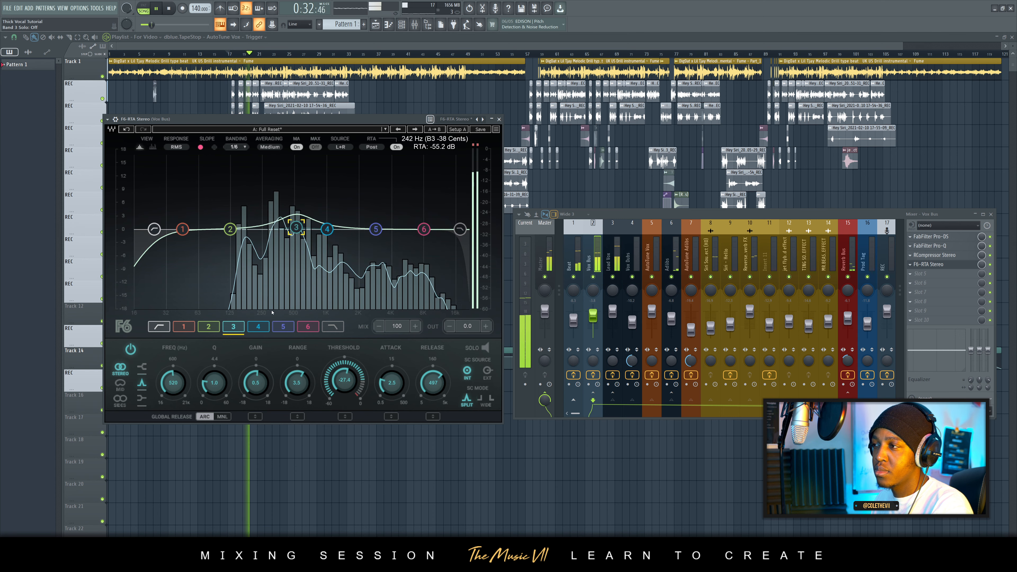
mouse_move(256, 384)
left_mouse_down()
mouse_move(255, 376)
mouse_move(256, 390)
left_mouse_up()
key("ctrl+s")
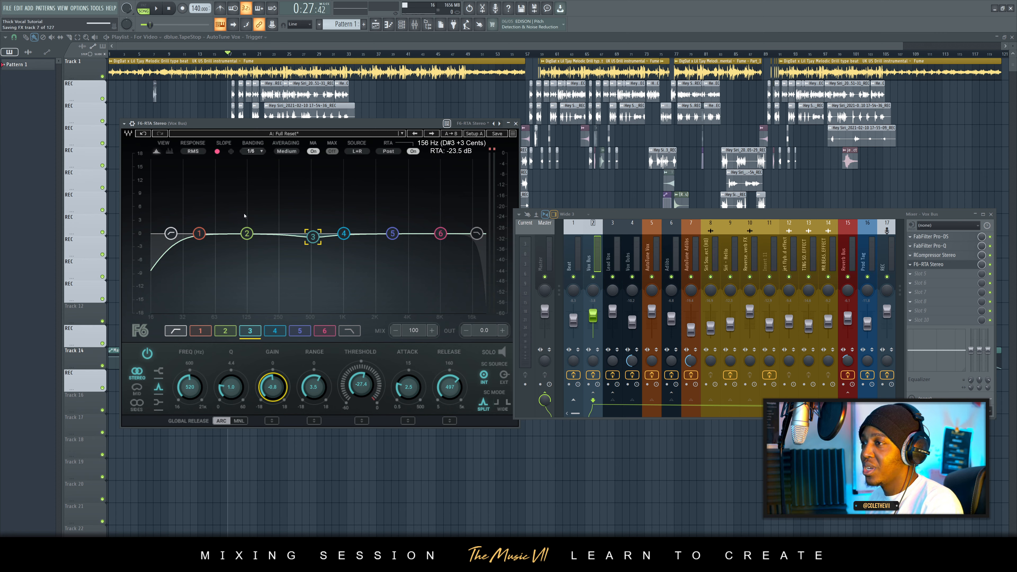
left_click_drag(315, 124, 276, 132)
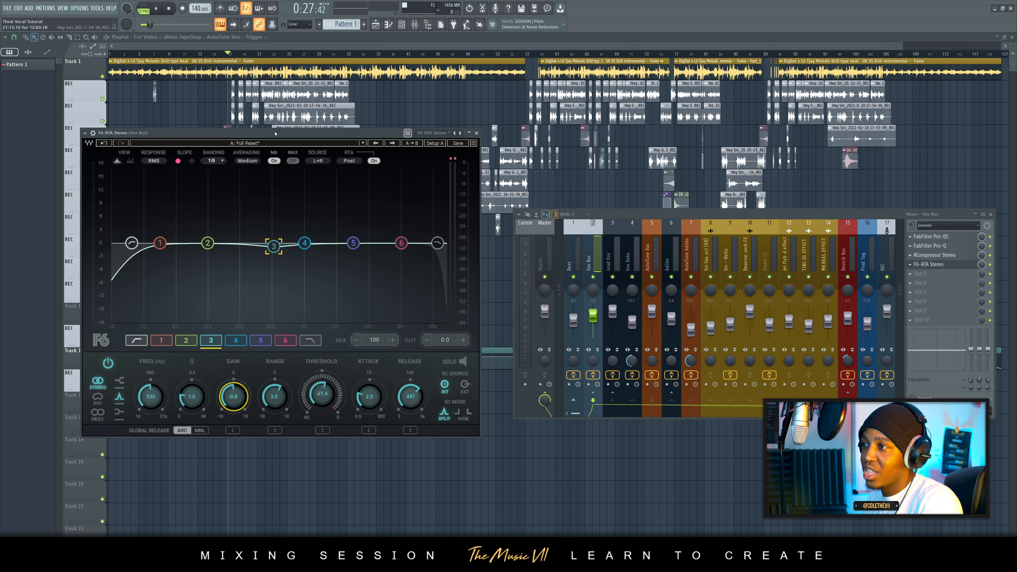
key("ctrl+s")
Step: Move F6's band 1 to 55 Hz and set its threshold to -42.1 dB while the vocals play
key("space")
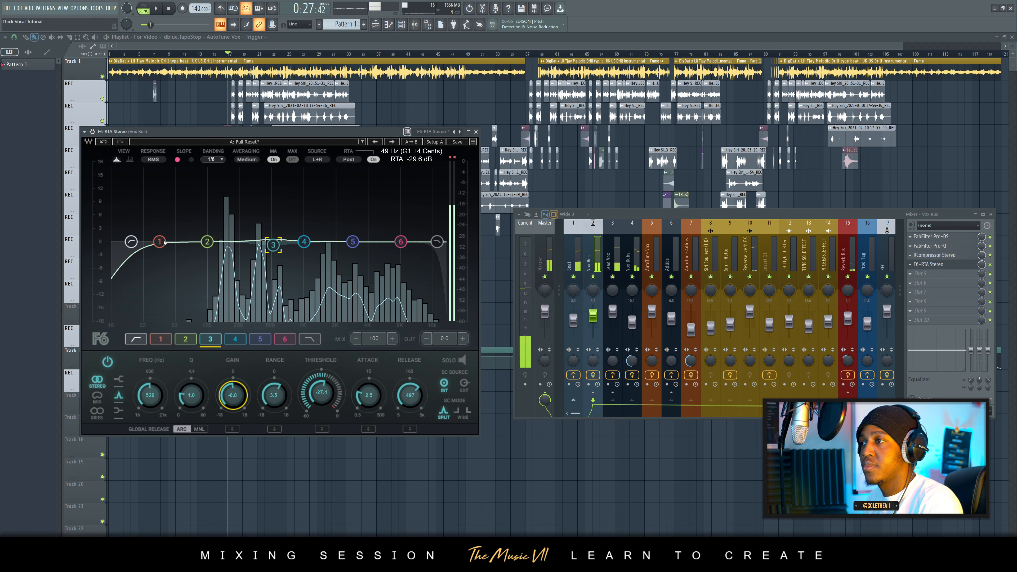
mouse_move(159, 242)
left_mouse_down()
mouse_move(176, 322)
mouse_move(165, 242)
mouse_move(173, 161)
mouse_move(180, 180)
mouse_move(170, 252)
left_mouse_up()
left_click(462, 360)
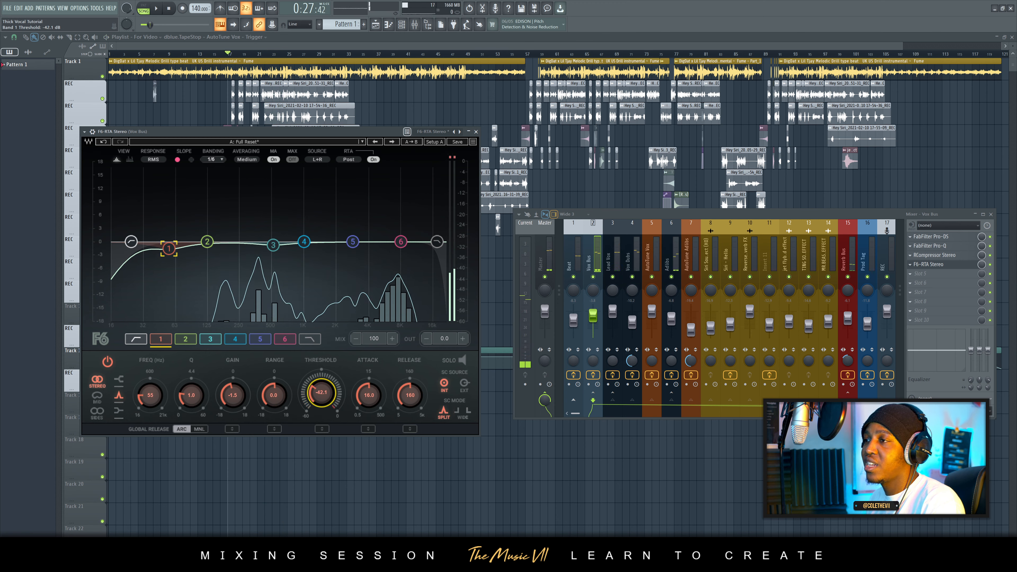
Step: Set band 1's range to -7.4 dB and its gain to 1.4 dB during playback, and save the project
key("space")
left_click_drag(268, 400, 231, 383)
key("ctrl+s")
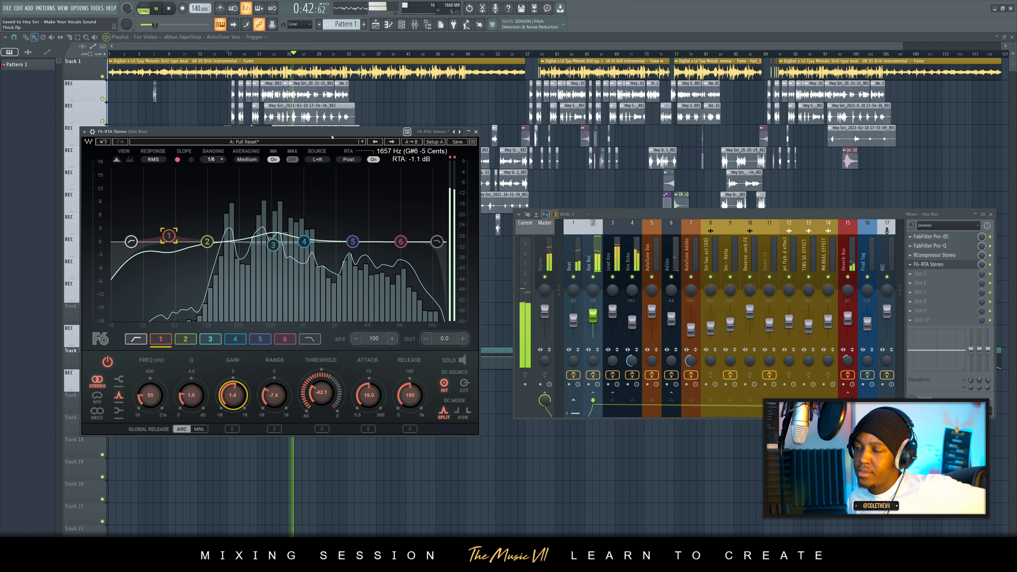
key("space")
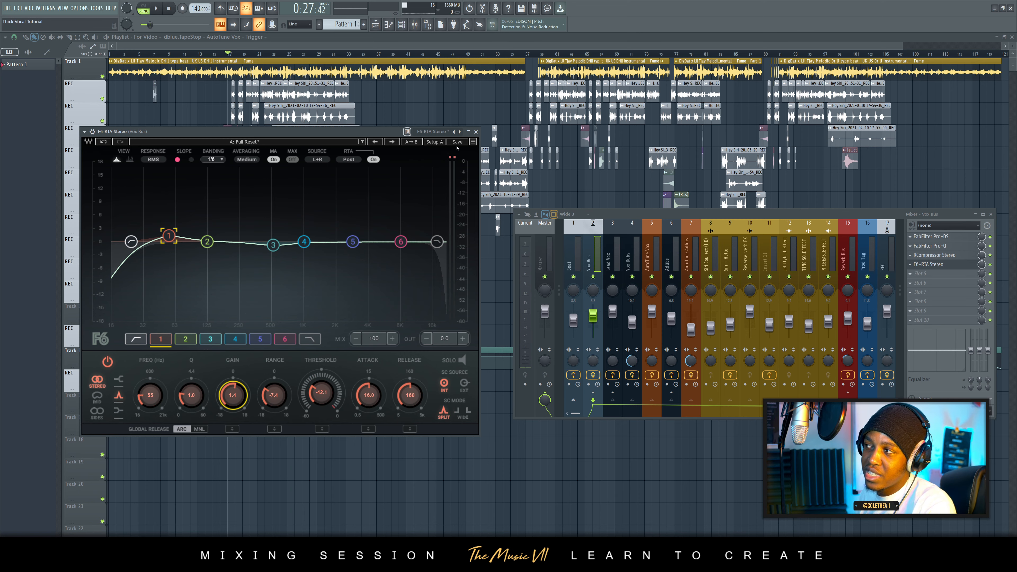
Step: Close F6 and load SSLGChannel Stereo into the next free Vox Bus slot, arranging its window beside the mixer
left_click(477, 132)
left_click_drag(704, 214, 516, 220)
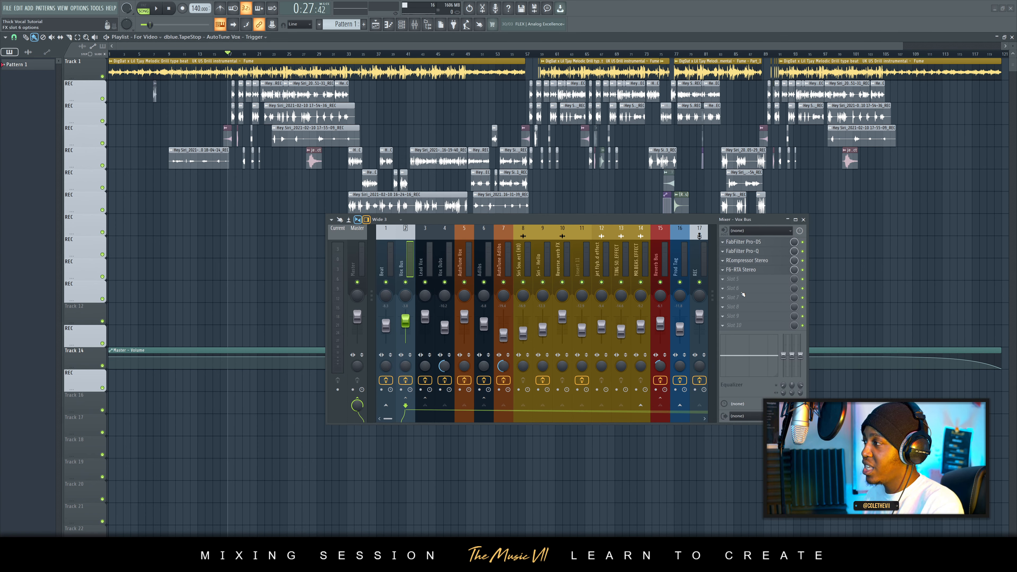
left_click(752, 285)
key("Escape")
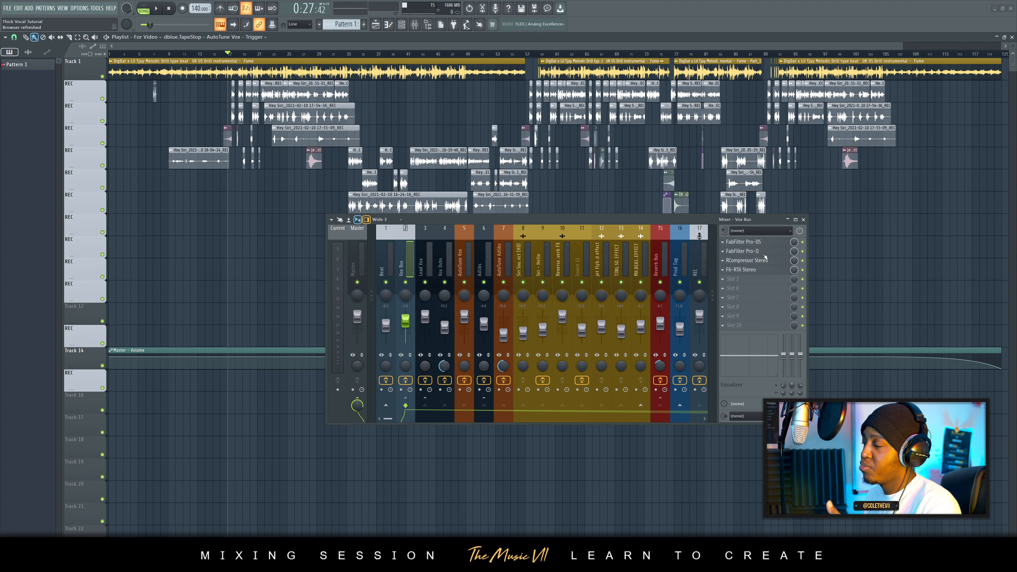
left_click(751, 280)
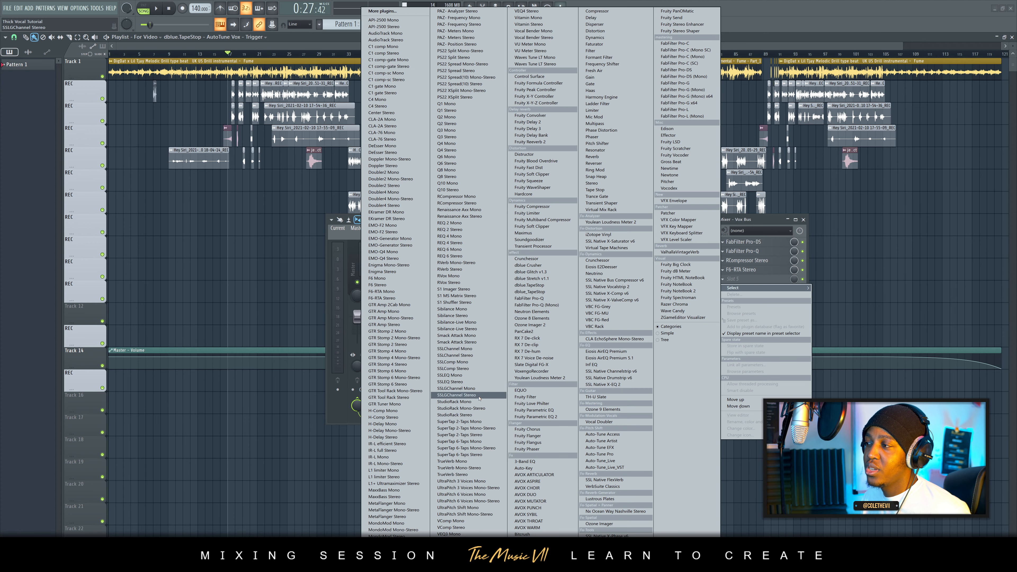
left_click(479, 398)
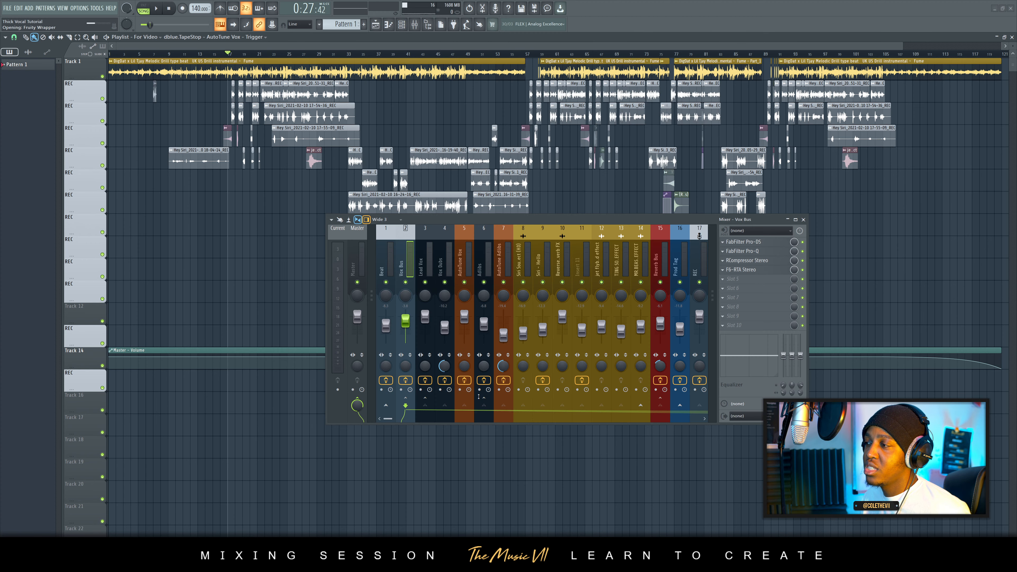
left_click_drag(768, 101, 796, 97)
left_click_drag(660, 223, 466, 189)
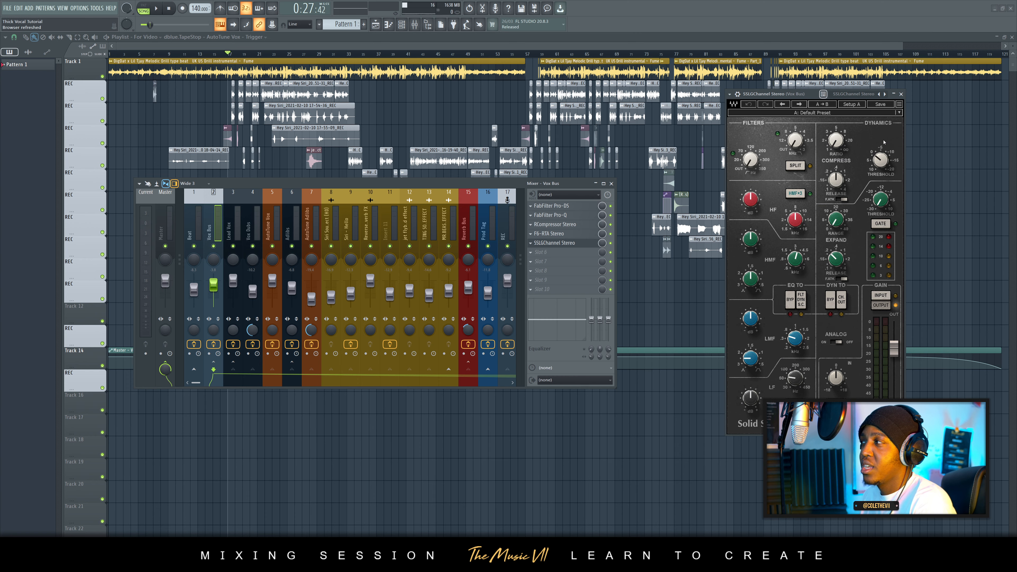
Step: Replace SSLGChannel Stereo on the Vox Bus with Virtual Mix Rack and arrange its window beside the mixer
left_click(901, 93)
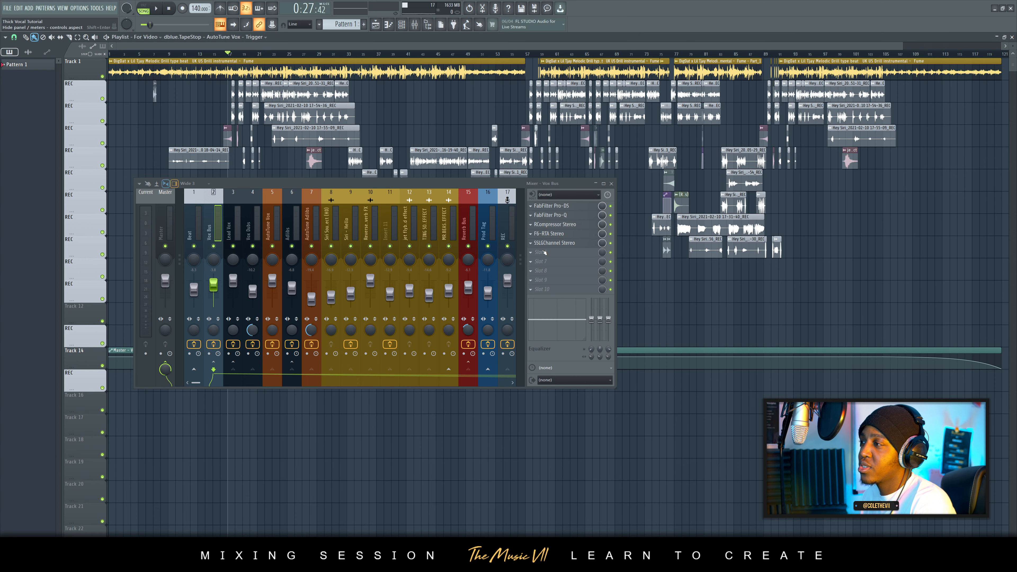
left_click(531, 245)
mouse_move(544, 252)
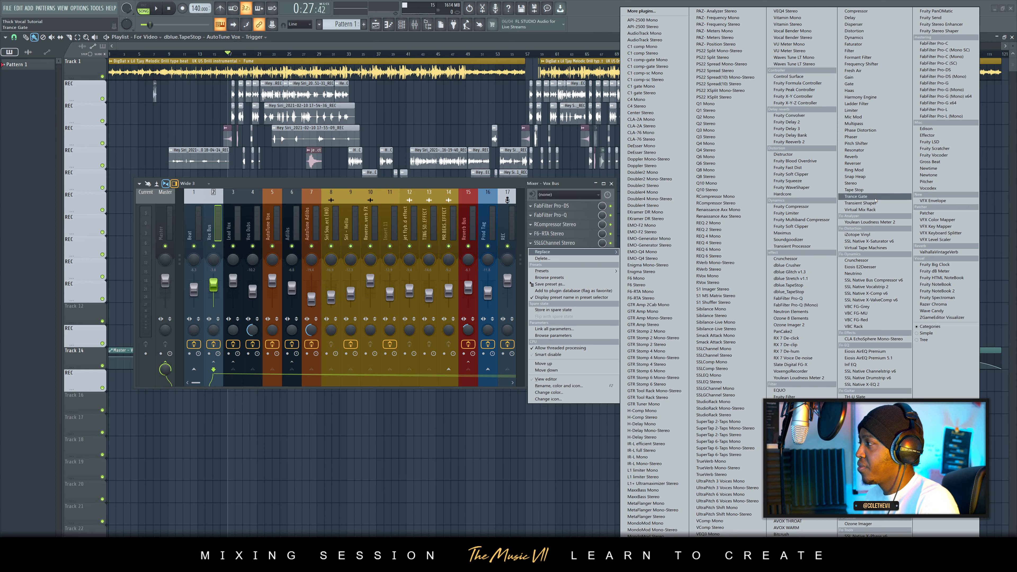
left_click(862, 209)
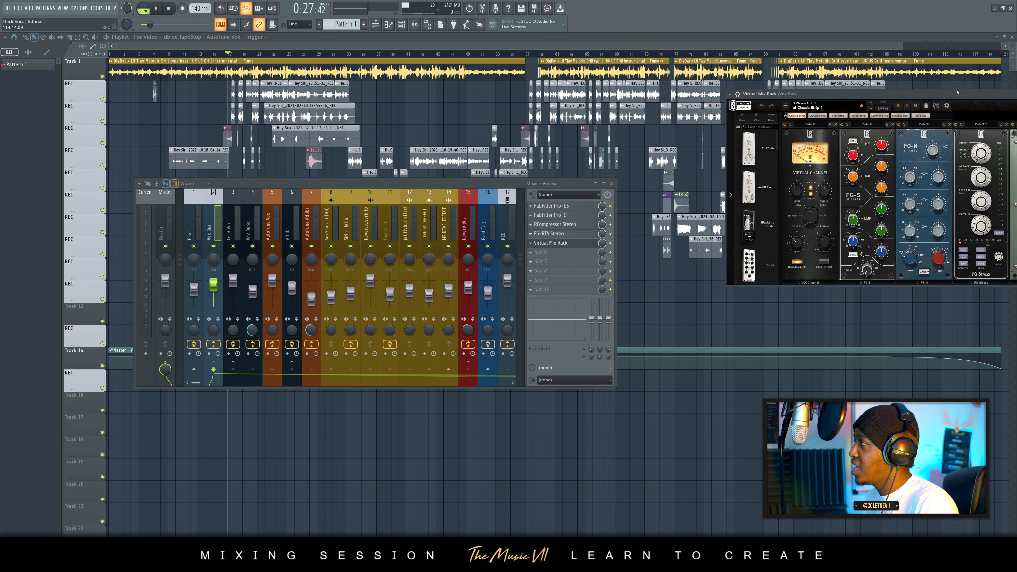
left_click_drag(956, 92, 277, 107)
left_click_drag(270, 186, 611, 230)
left_click_drag(395, 113, 385, 194)
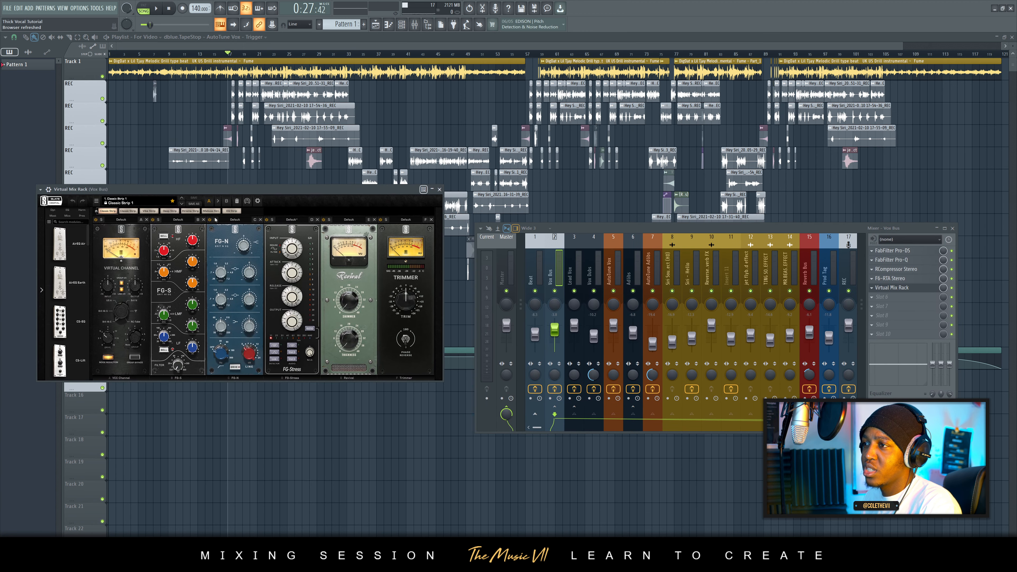
Step: Empty the Virtual Mix Rack and place an FG-N equalizer module in its first slot
left_click(107, 211)
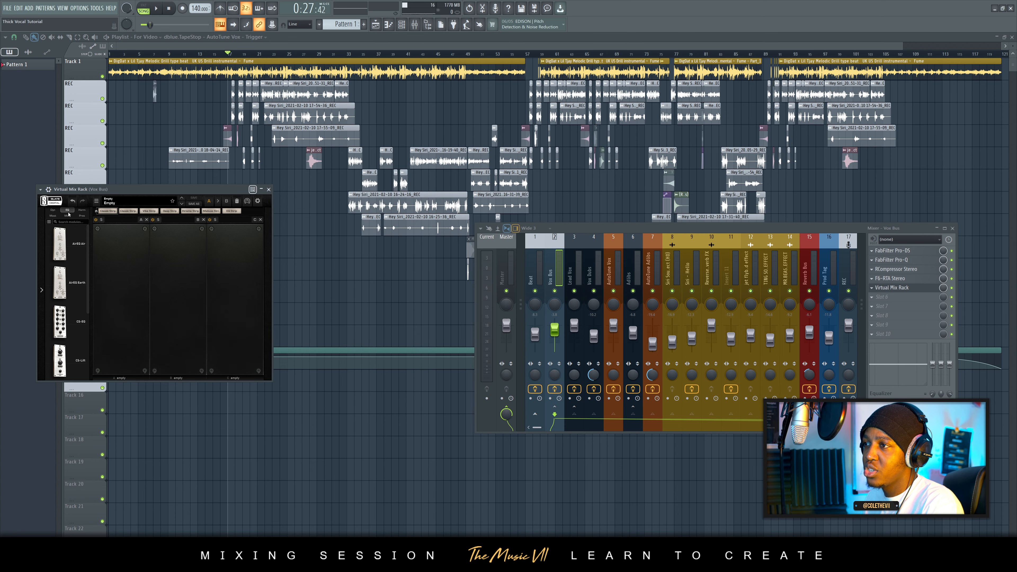
scroll(80, 334, "down", 3)
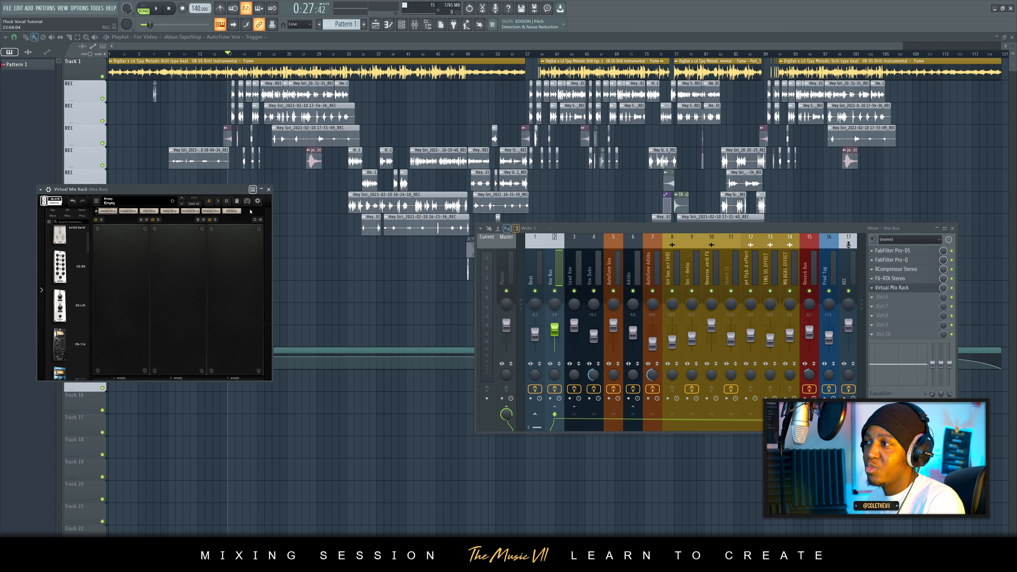
left_click(258, 203)
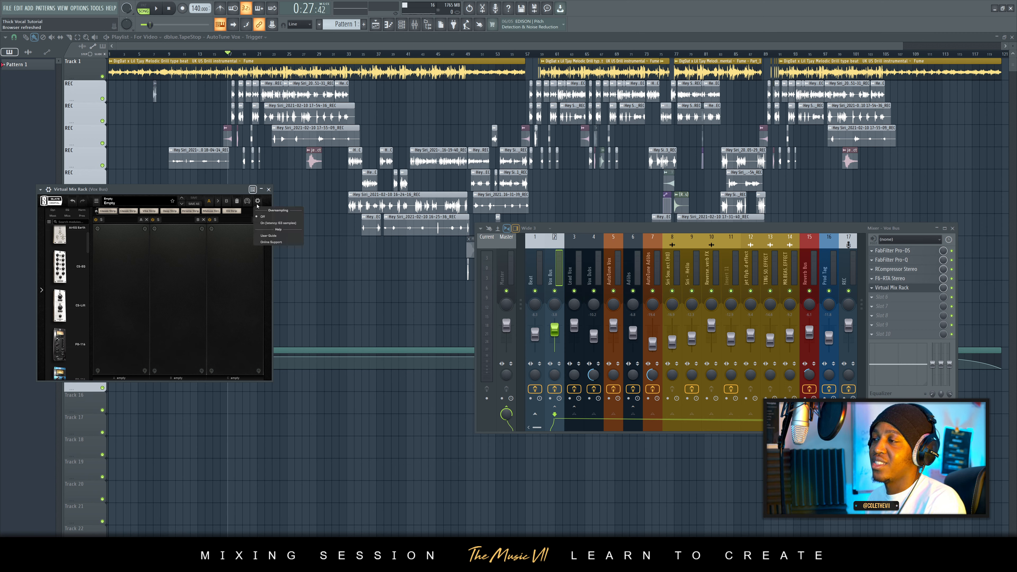
left_click(218, 224)
scroll(63, 307, "down", 4)
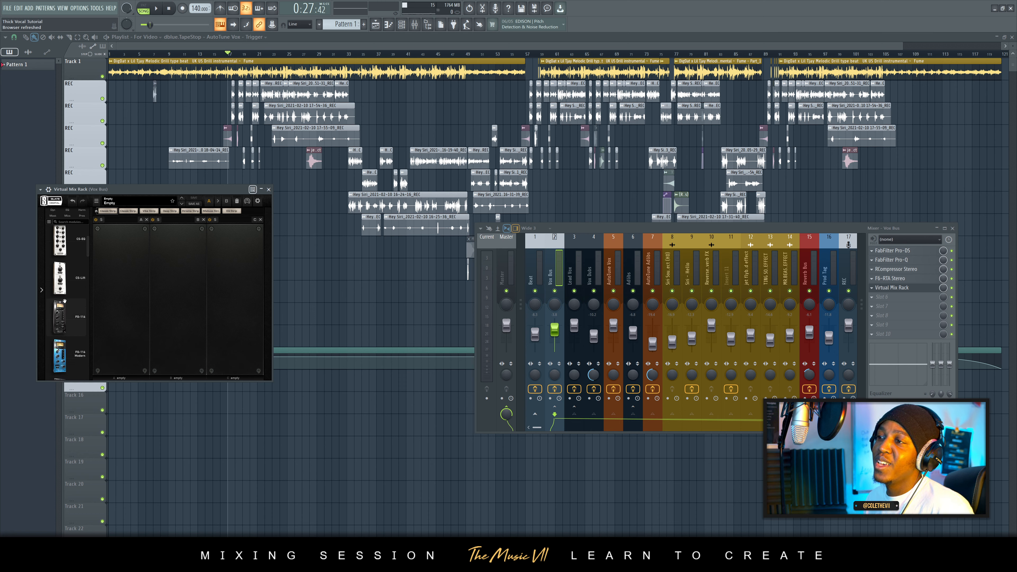
left_click(67, 210)
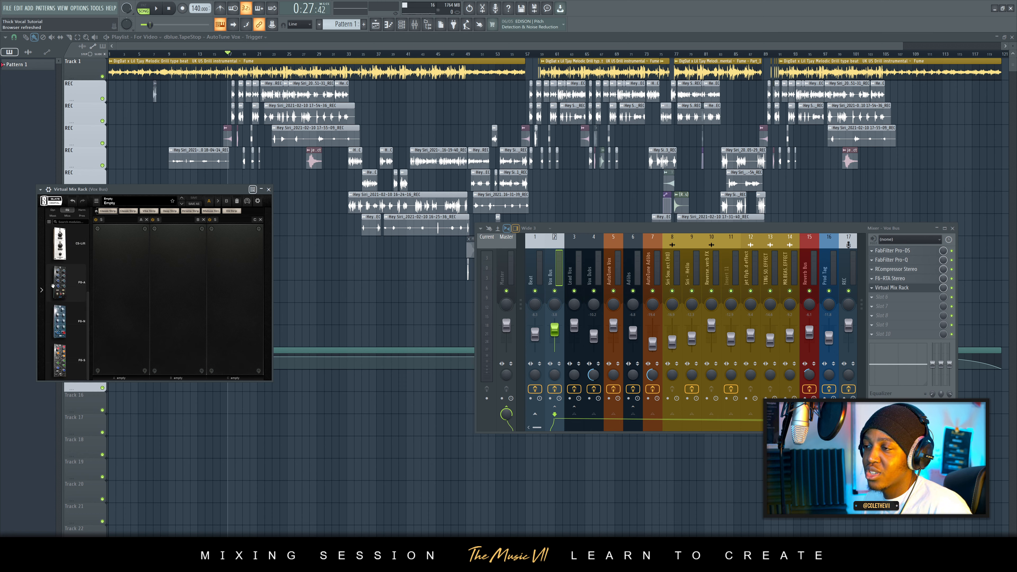
left_click_drag(62, 323, 116, 300)
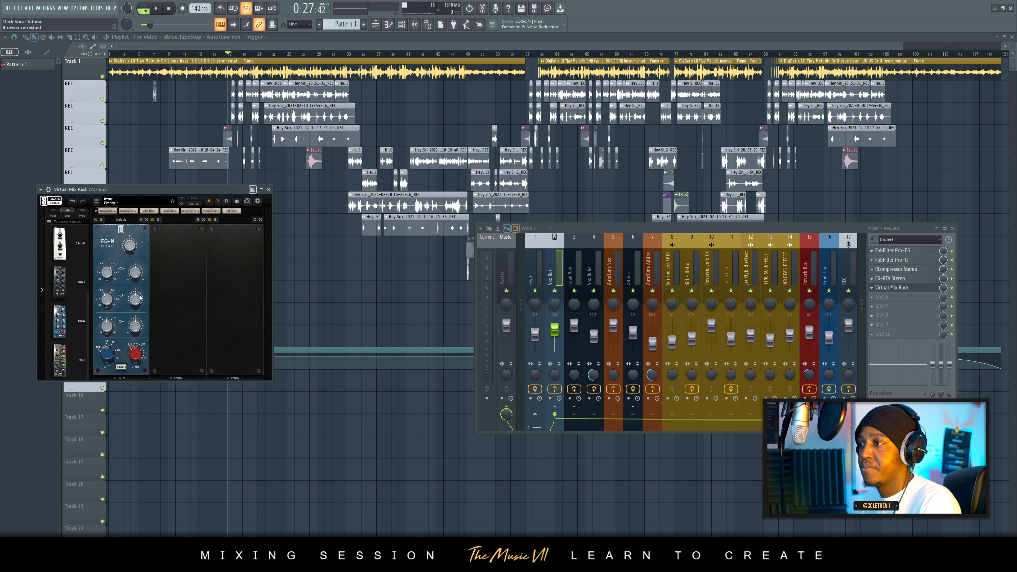
Step: Adjust the FG-N's low-band gain by ear while the vocals play, and save the project
mouse_move(139, 333)
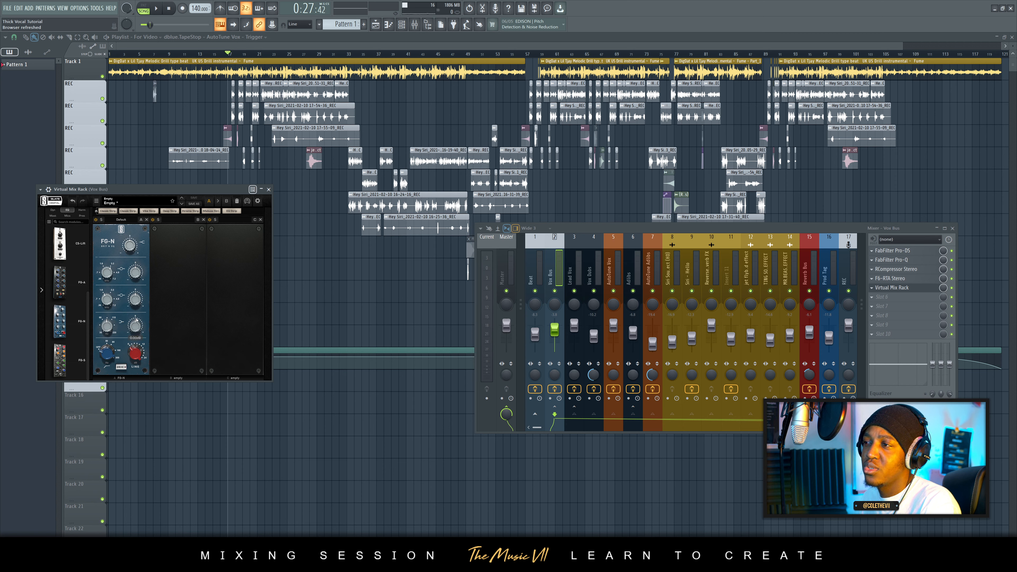
left_click(153, 11)
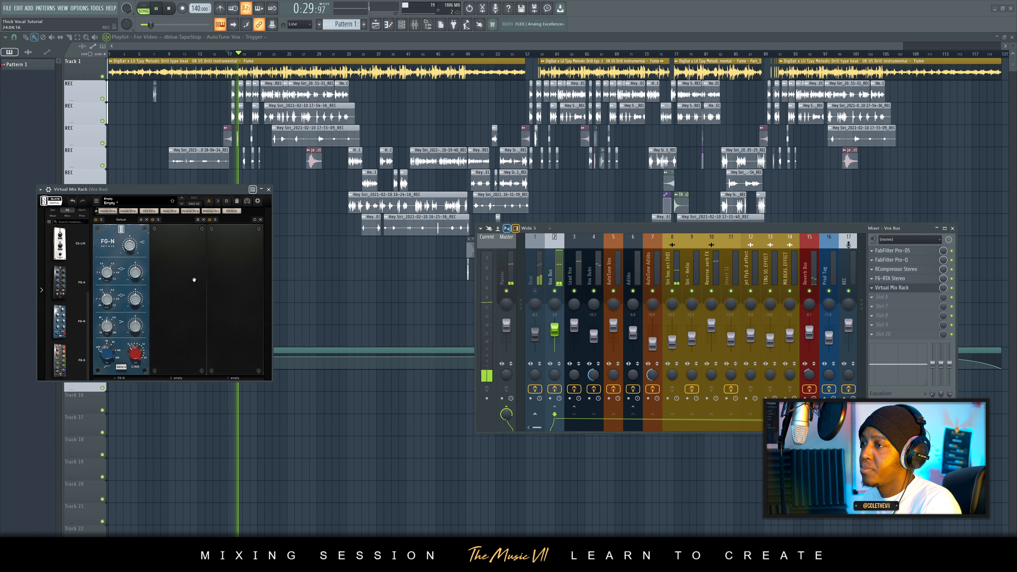
mouse_move(136, 336)
mouse_move(135, 336)
left_mouse_down()
mouse_move(144, 297)
mouse_move(107, 362)
mouse_move(108, 308)
mouse_move(148, 300)
mouse_move(162, 272)
mouse_move(138, 340)
mouse_move(110, 314)
mouse_move(133, 326)
left_mouse_up()
key("ctrl+s")
key("ctrl+s")
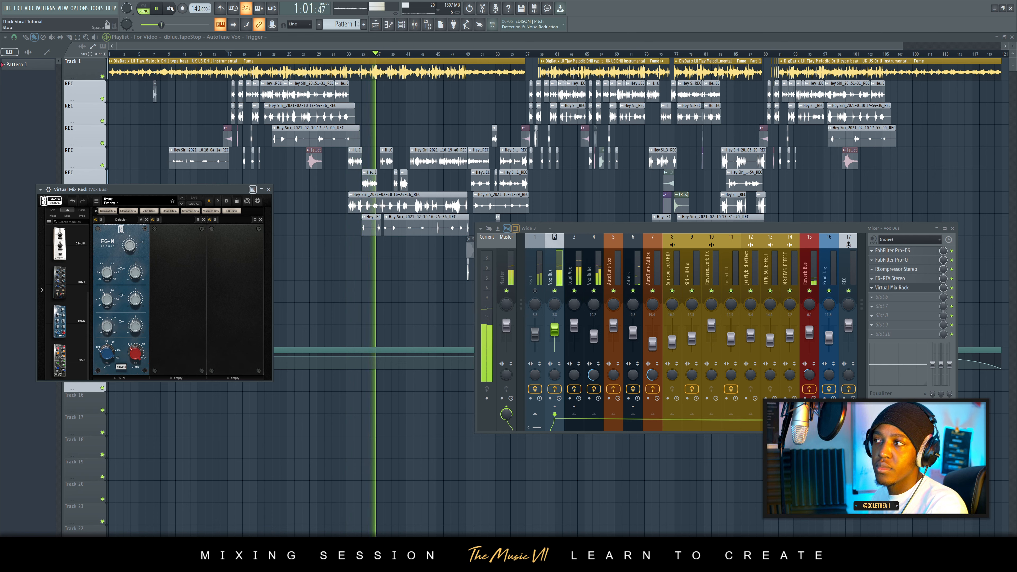
left_click(169, 10)
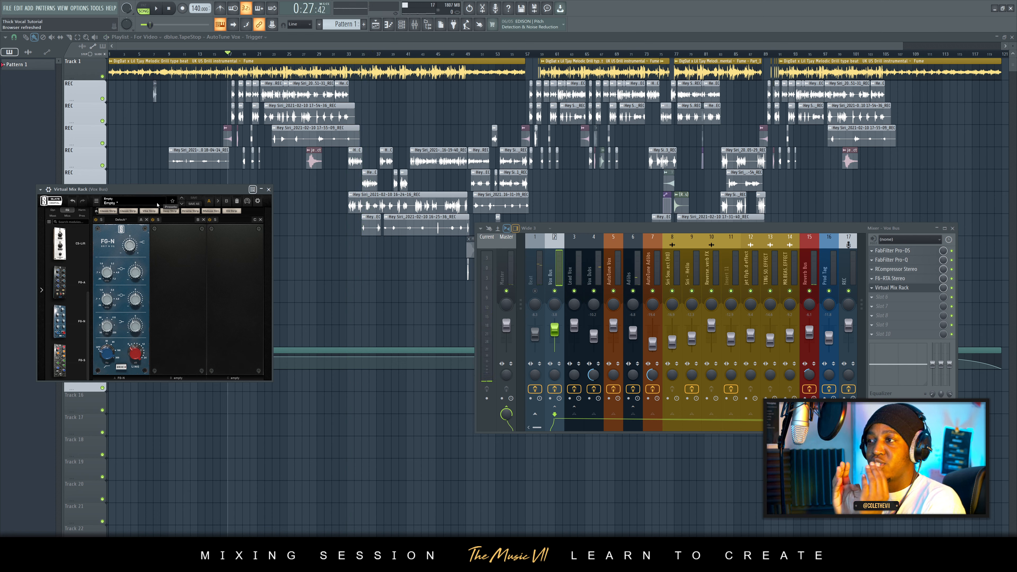
Step: Browse the other processor modules available for the rack and close Virtual Mix Rack
left_click(52, 211)
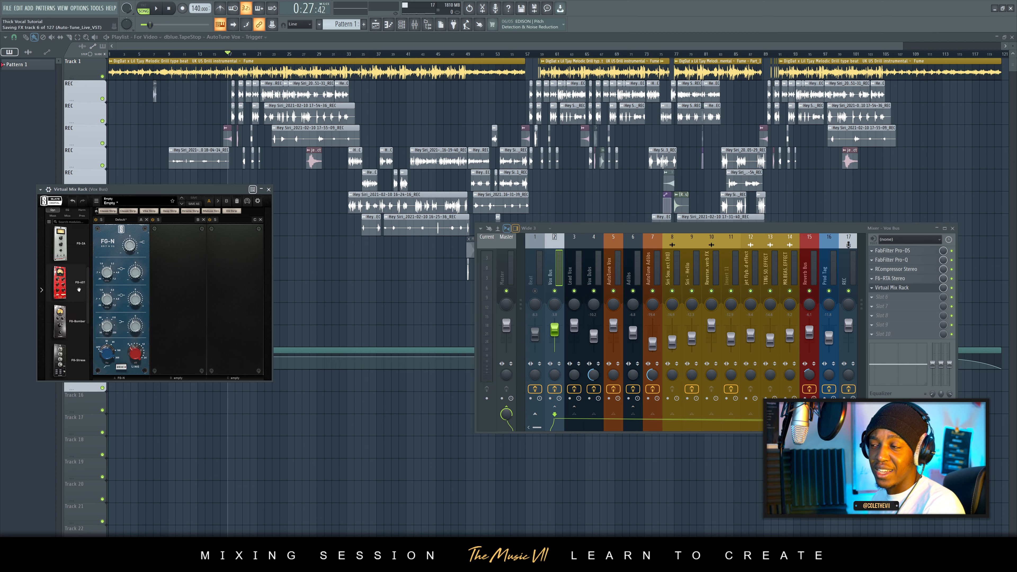
scroll(64, 300, "down", 5)
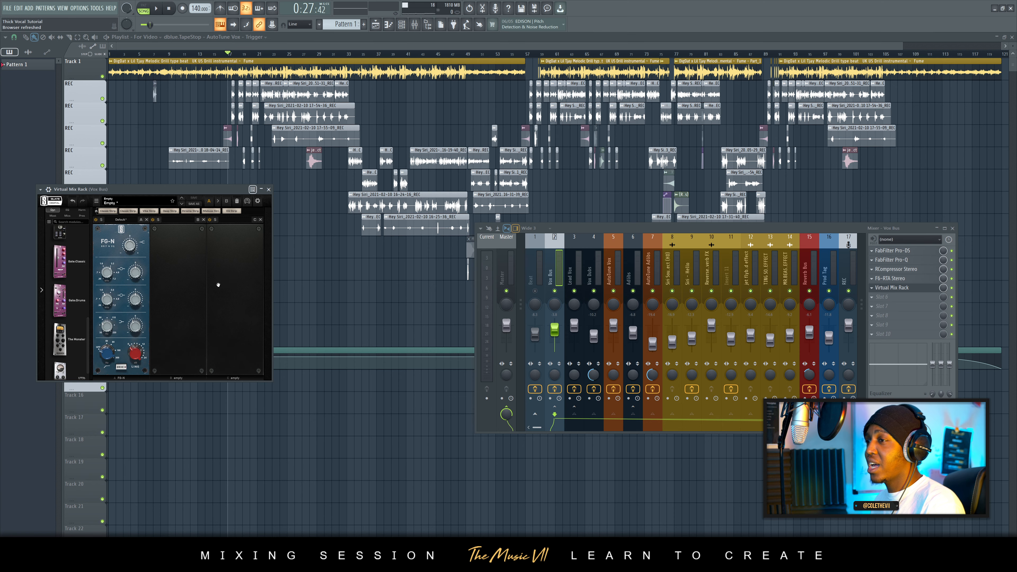
left_click(268, 189)
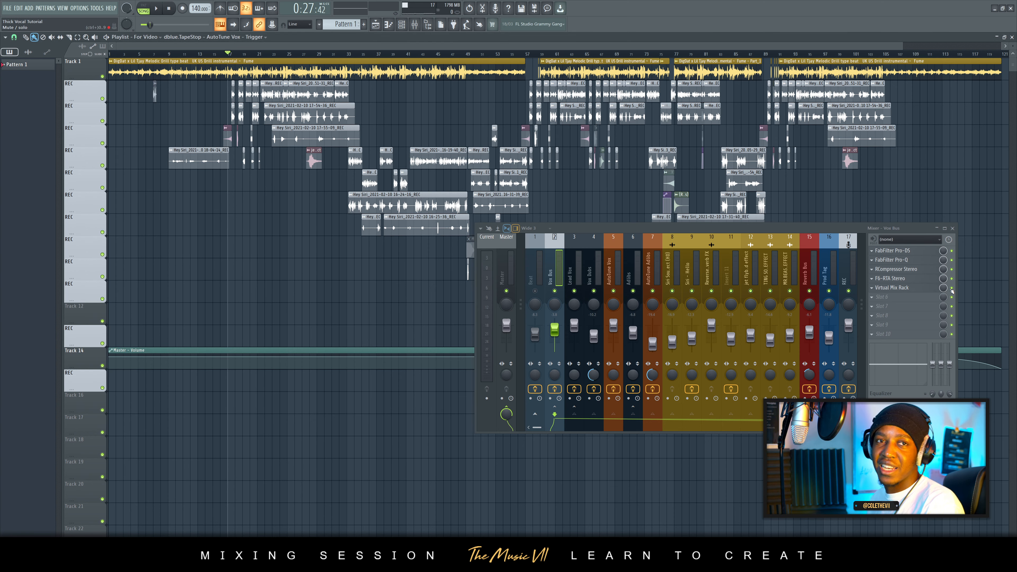
left_click(916, 299)
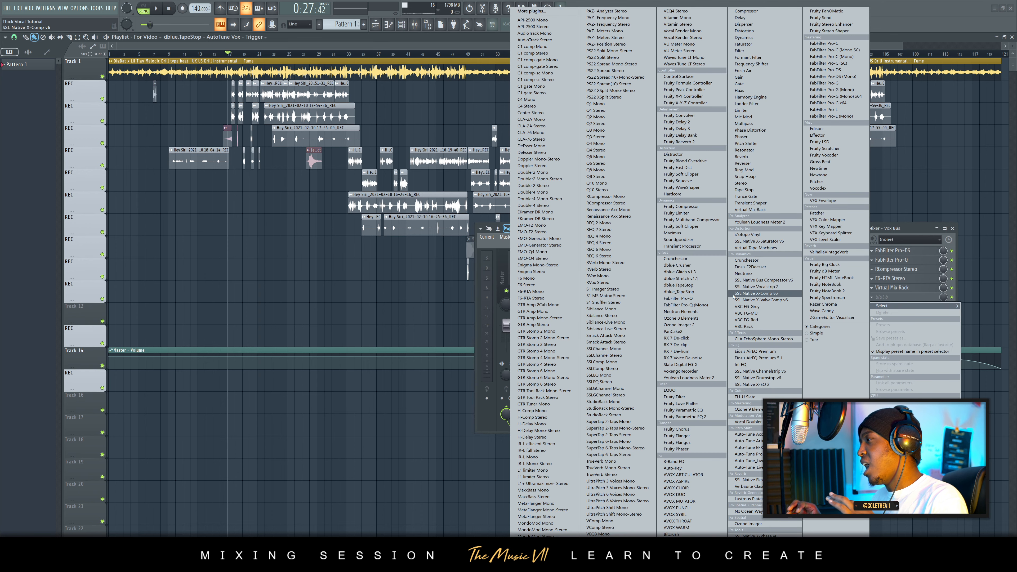
left_click(905, 237)
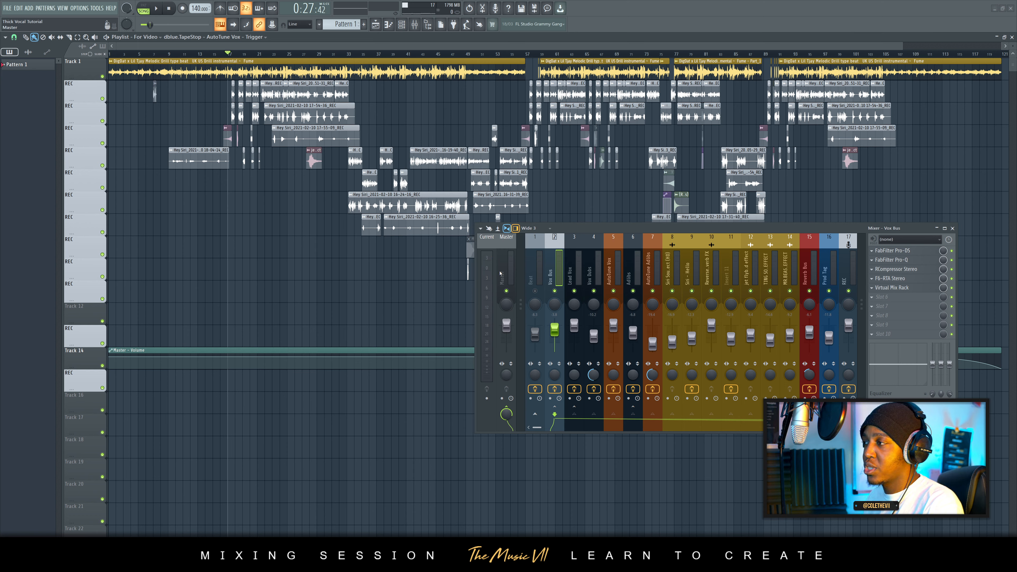
left_click(505, 261)
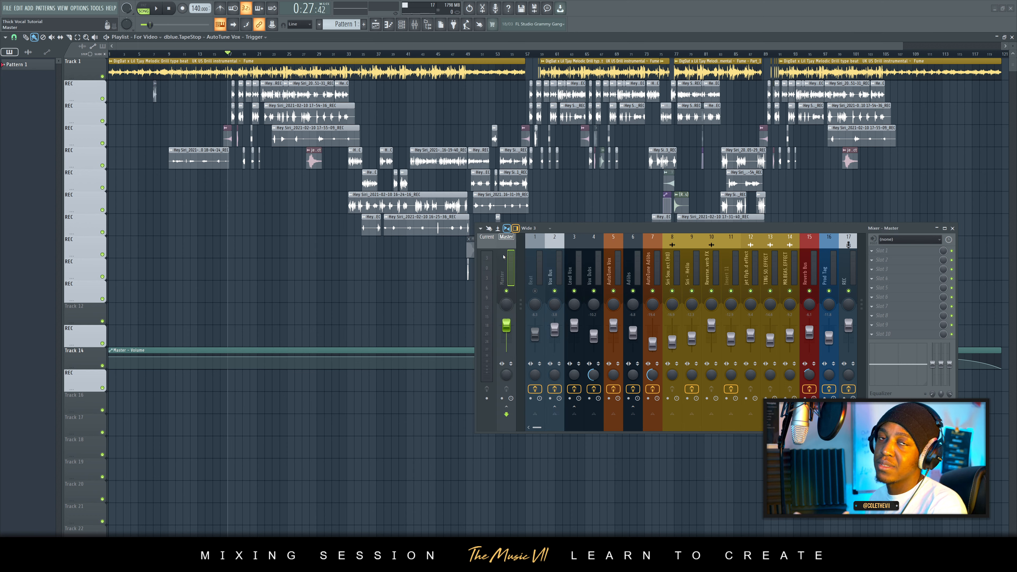
left_click(557, 280)
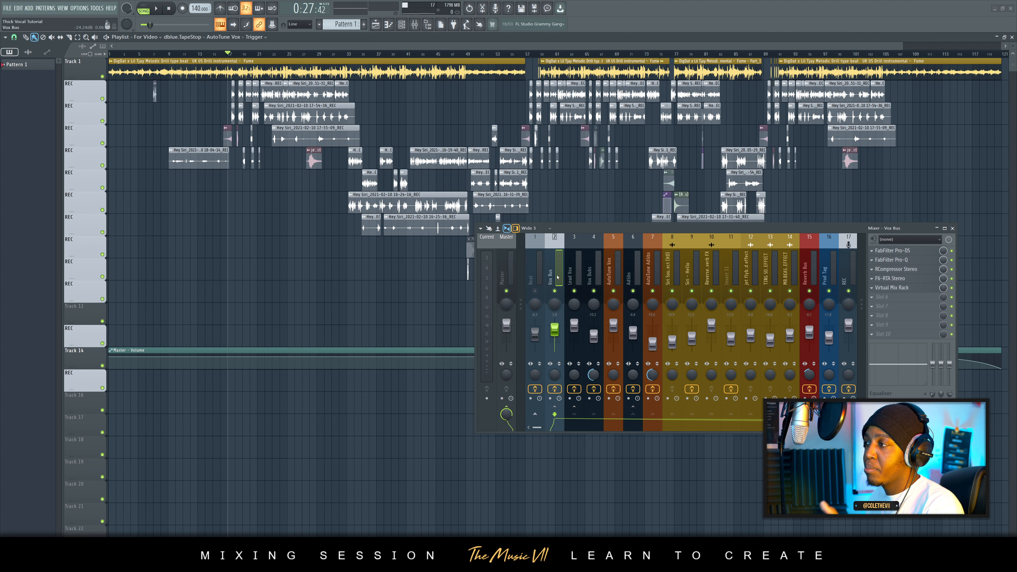
Step: Load SSLComp Stereo into the next free Vox Bus slot and place its window beside the mixer
left_click(884, 297)
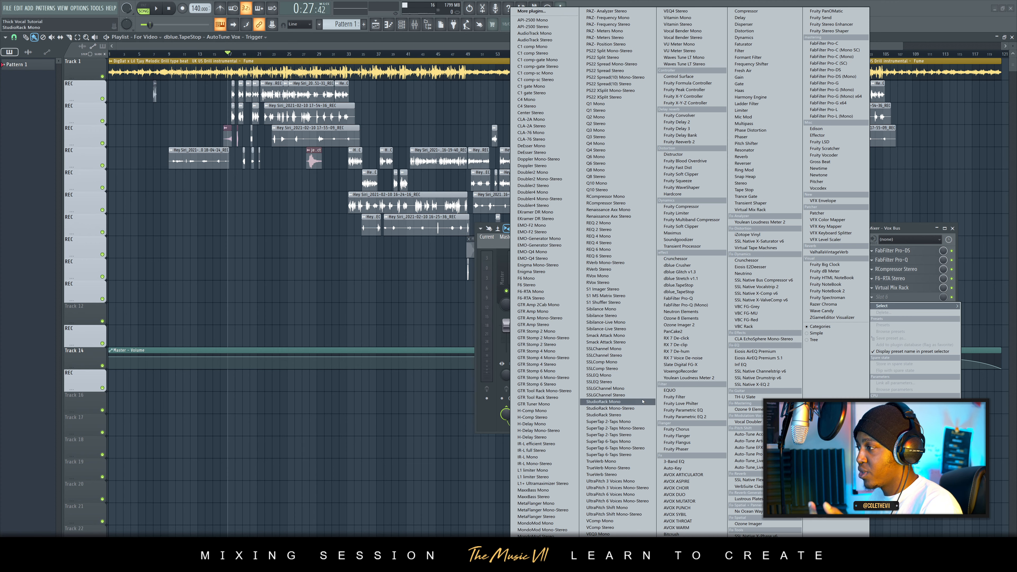
left_click(602, 368)
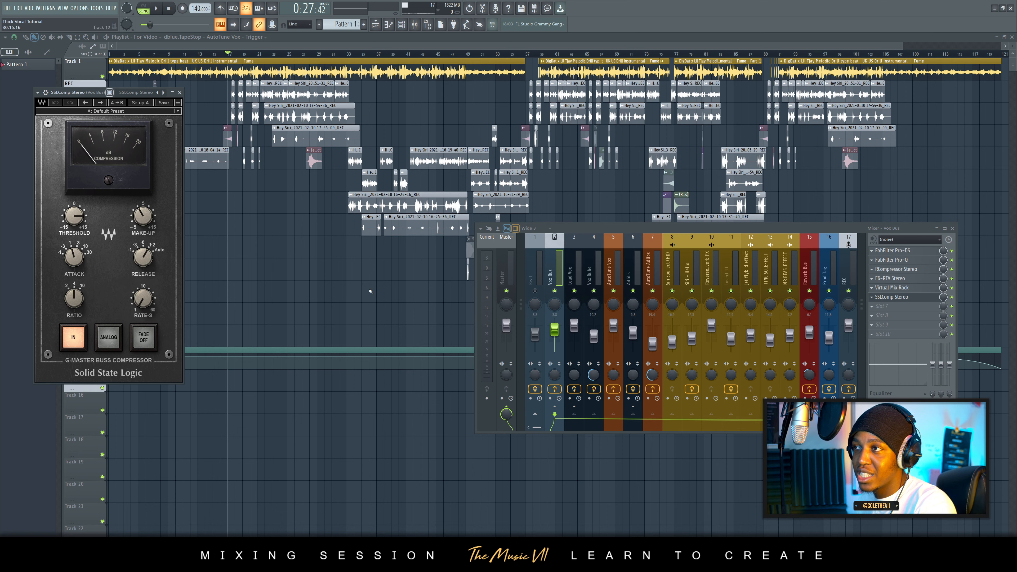
left_click_drag(81, 95, 212, 138)
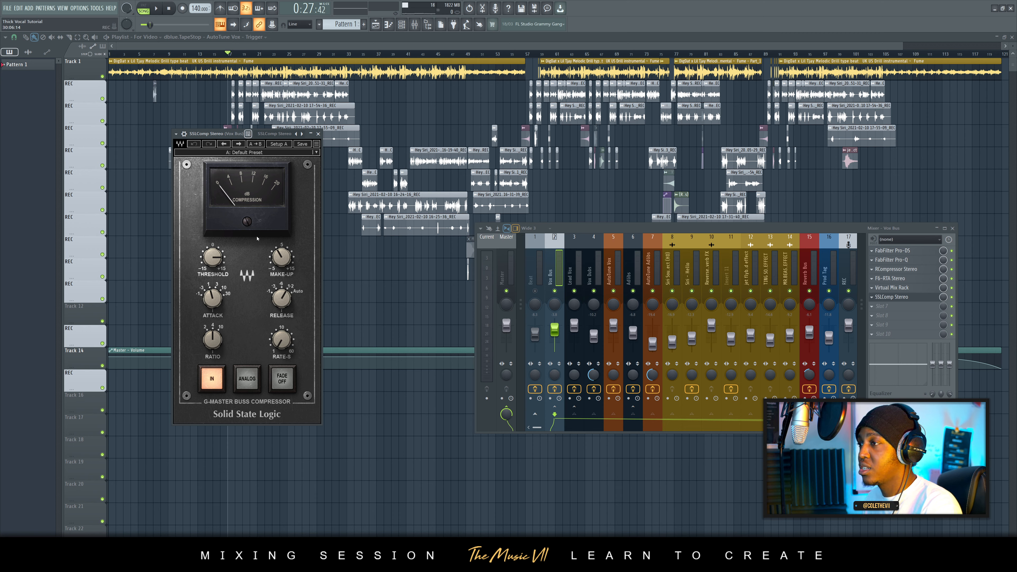
Step: Set SSLComp's threshold to about 0.4 dB and make-up to 3.8 dB during playback, and adjust its attack and release
key("space")
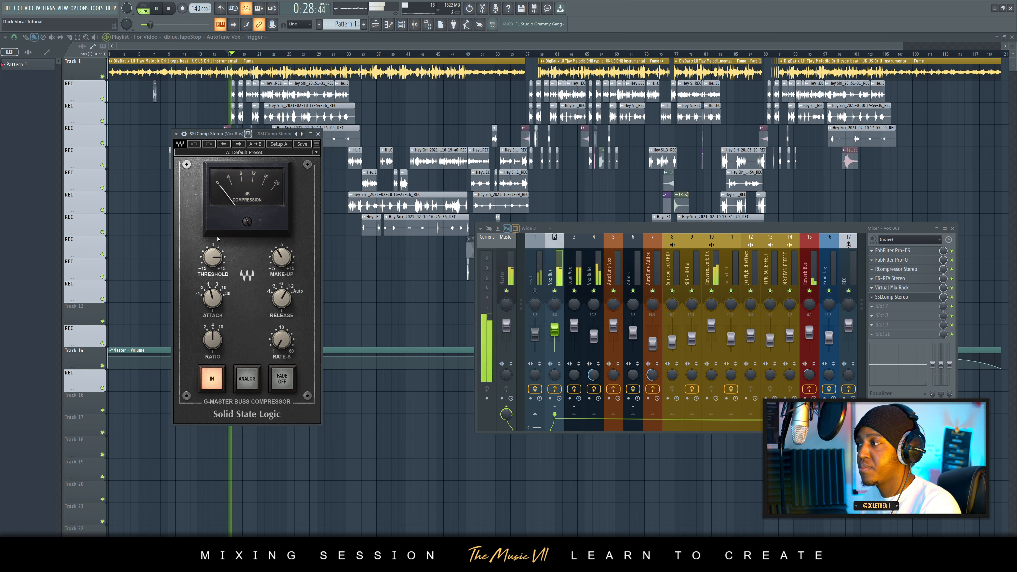
mouse_move(214, 261)
left_mouse_down()
mouse_move(214, 281)
mouse_move(214, 272)
left_mouse_up()
key("space")
key("space")
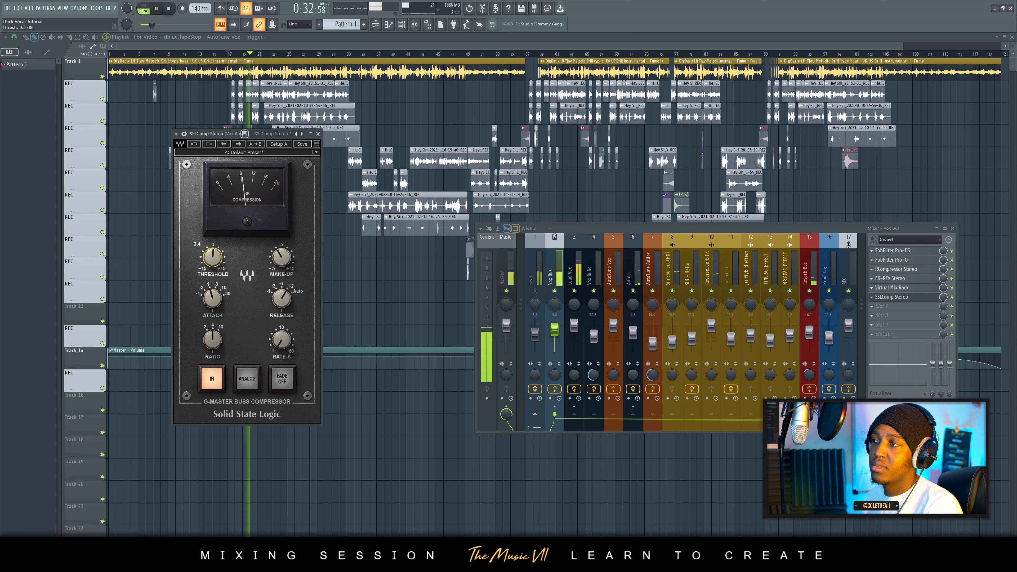
mouse_move(282, 257)
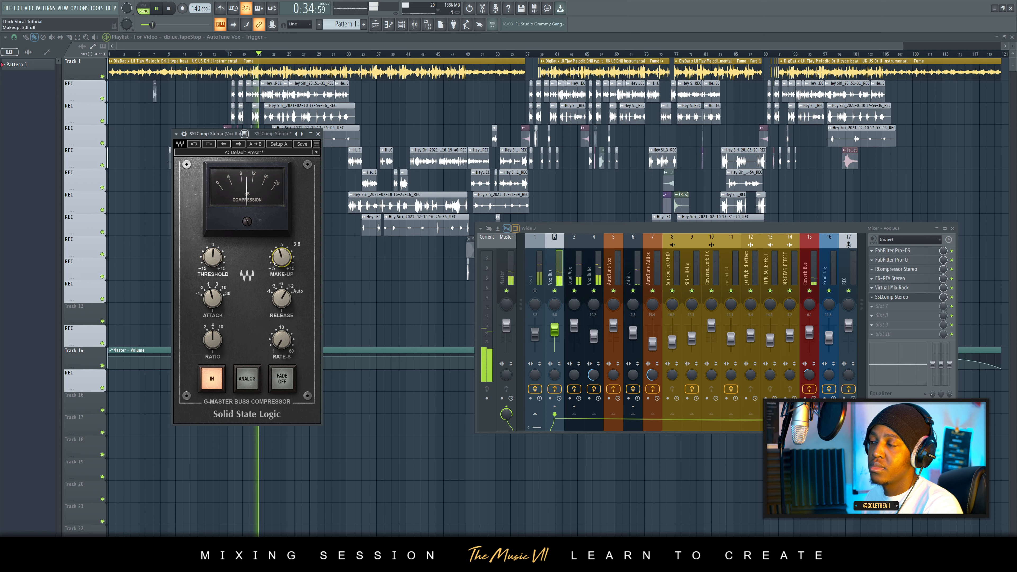
mouse_move(212, 298)
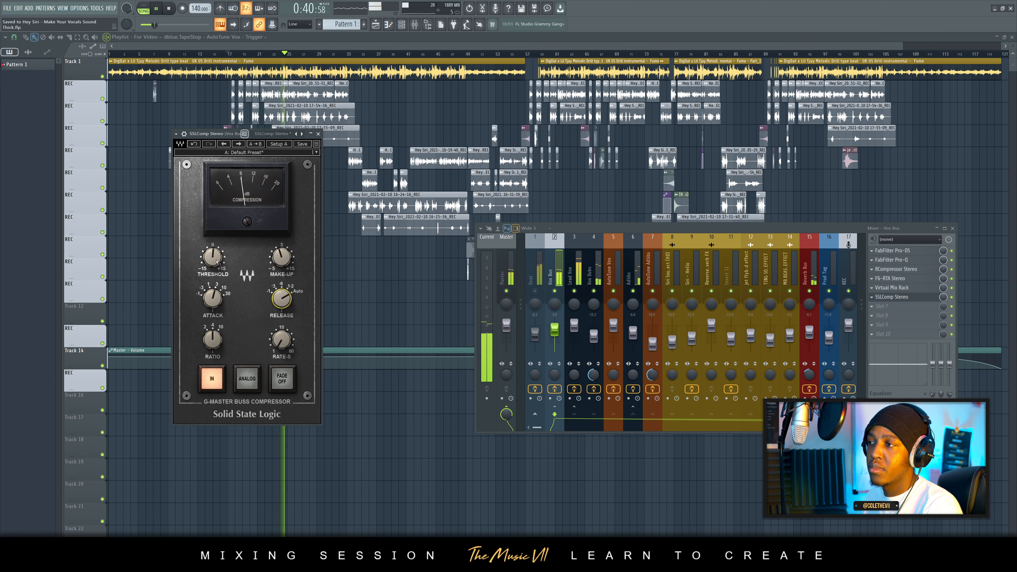
Step: Raise SSLComp's threshold slightly, turn on its Analog mode, and save the project while replaying the vocals
left_click_drag(213, 258, 213, 254)
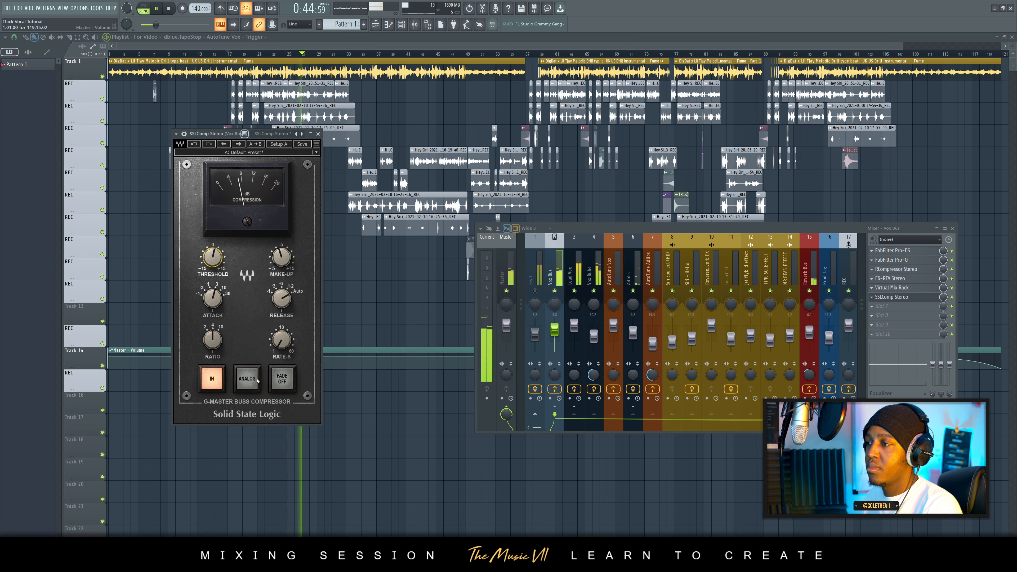
left_click(248, 378)
key("space")
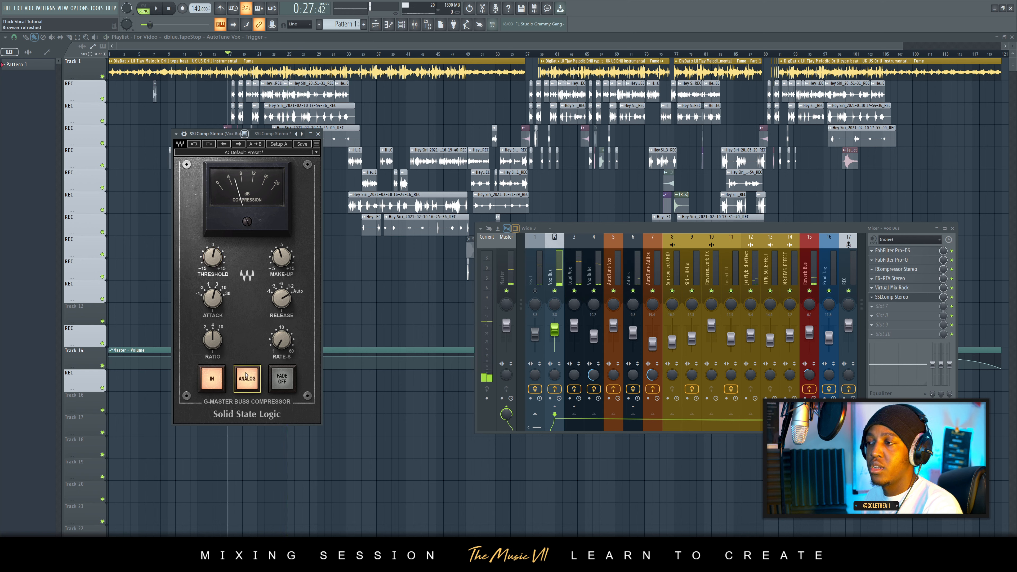
key("space")
key("ctrl+s")
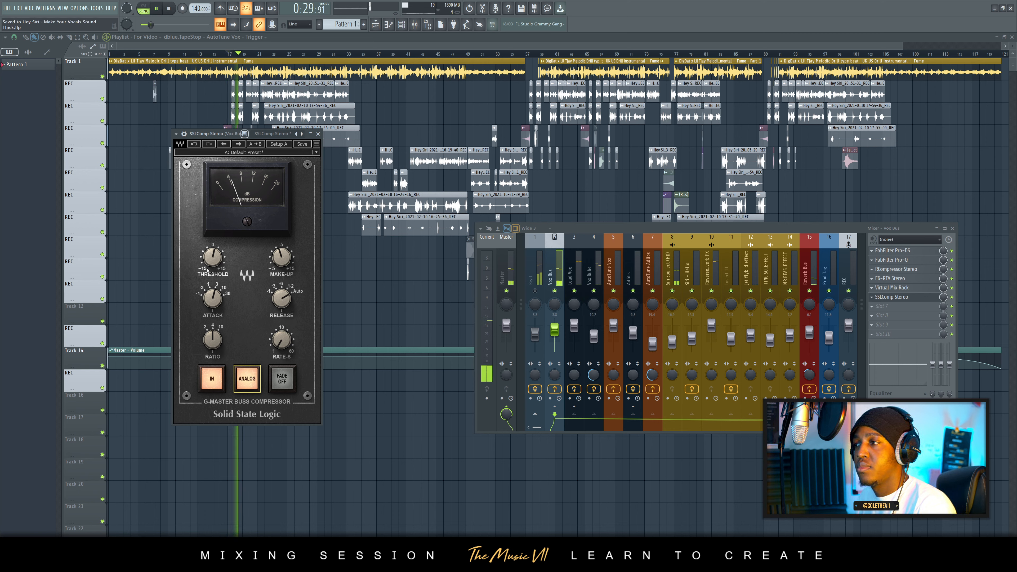
Step: Fine-tune SSLComp's threshold around 0.7 dB while the vocals play, and select the jet flyby sound effect's mixer track
left_click_drag(213, 257, 213, 261)
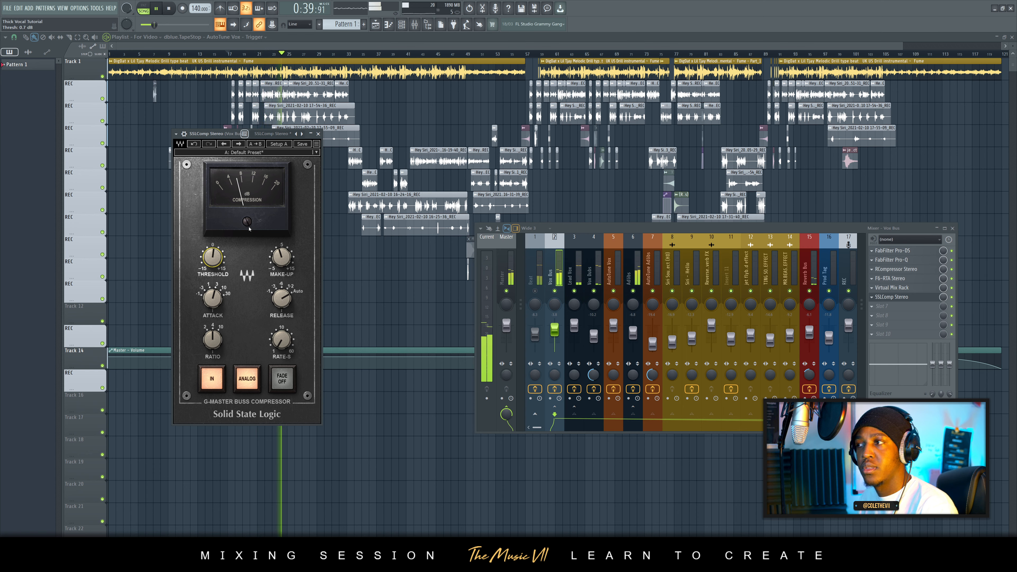
left_click_drag(215, 260, 215, 259)
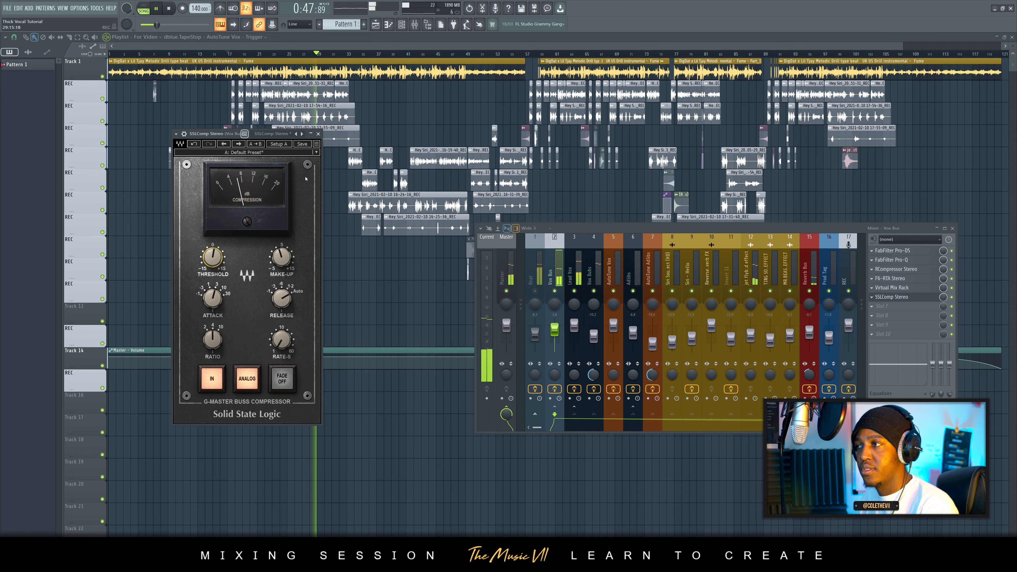
left_click(755, 273)
key("space")
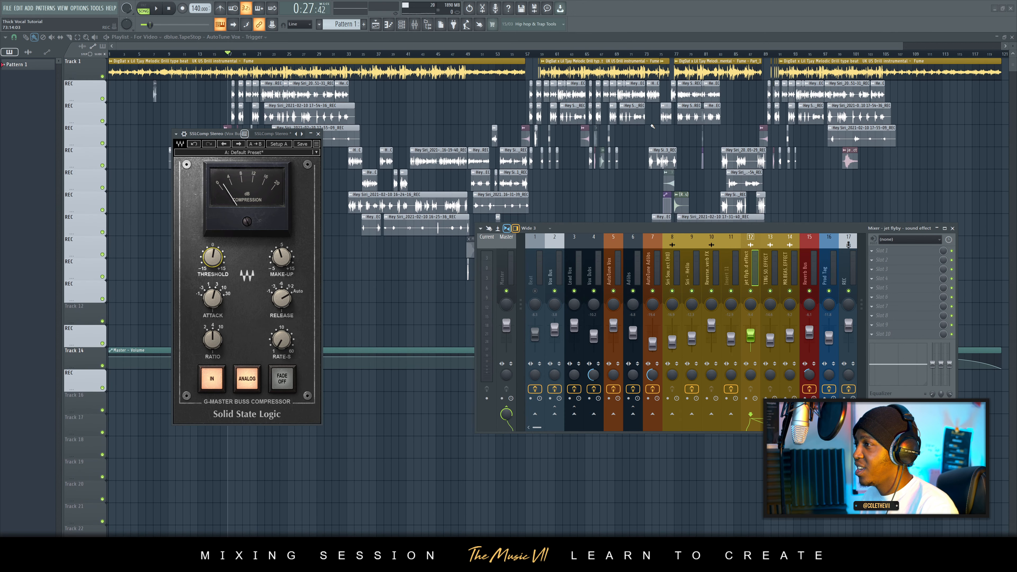
scroll(652, 126, "down", 3)
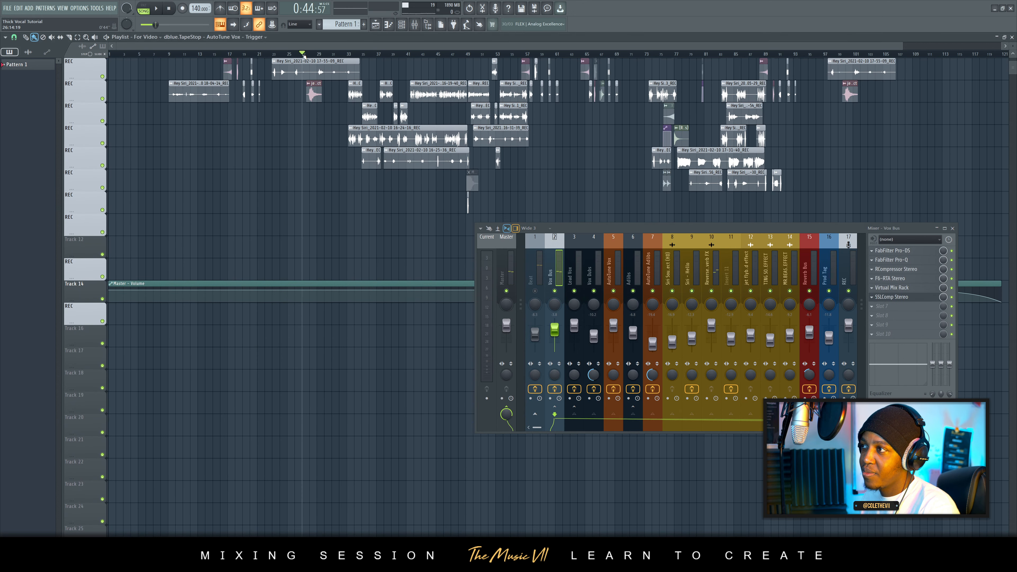
Step: Replay the mix, reopen SSLComp on the Vox Bus to watch its compression, and save the project
key("space")
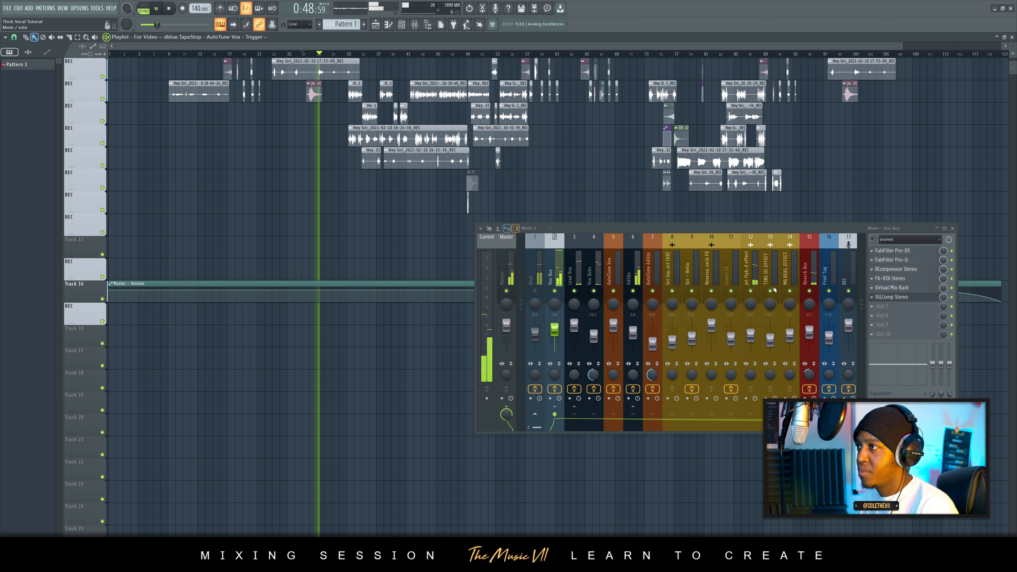
key("space")
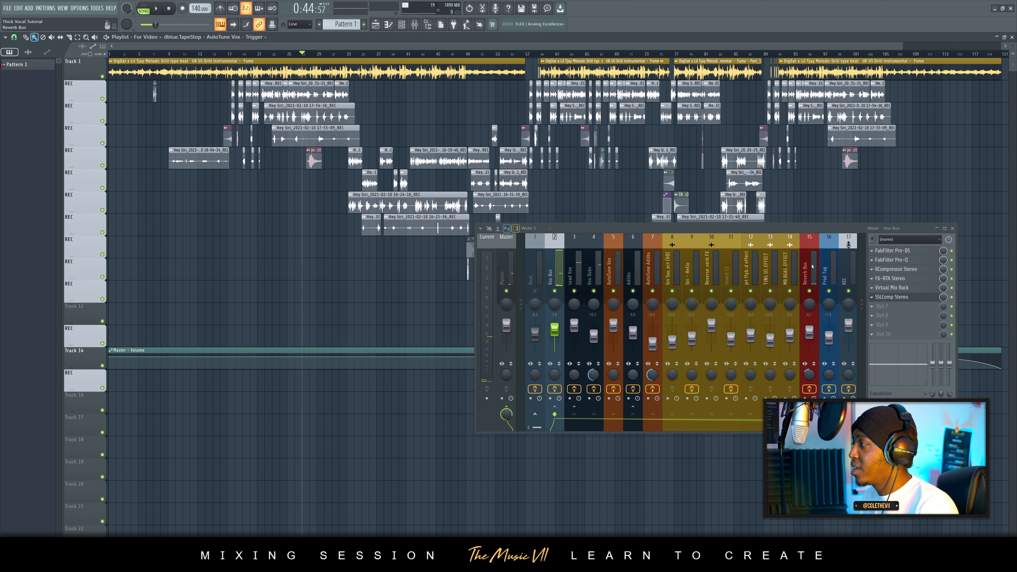
left_click(926, 298)
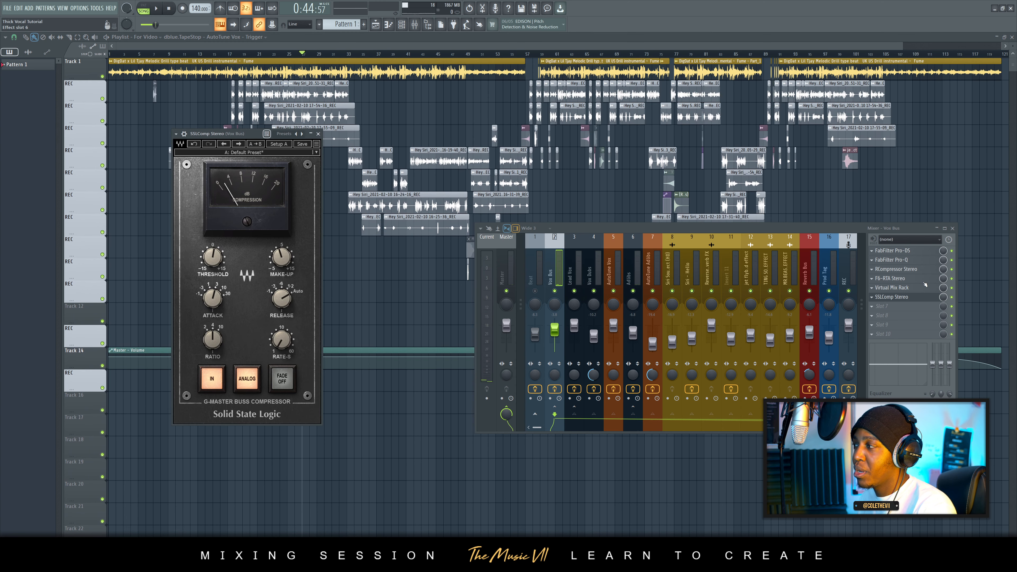
key("space")
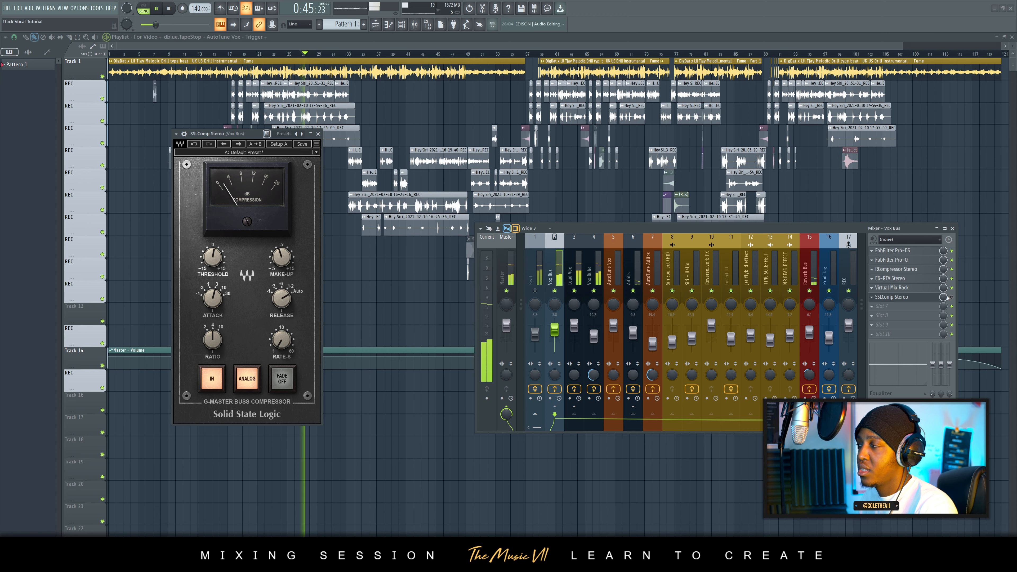
key("ctrl+s")
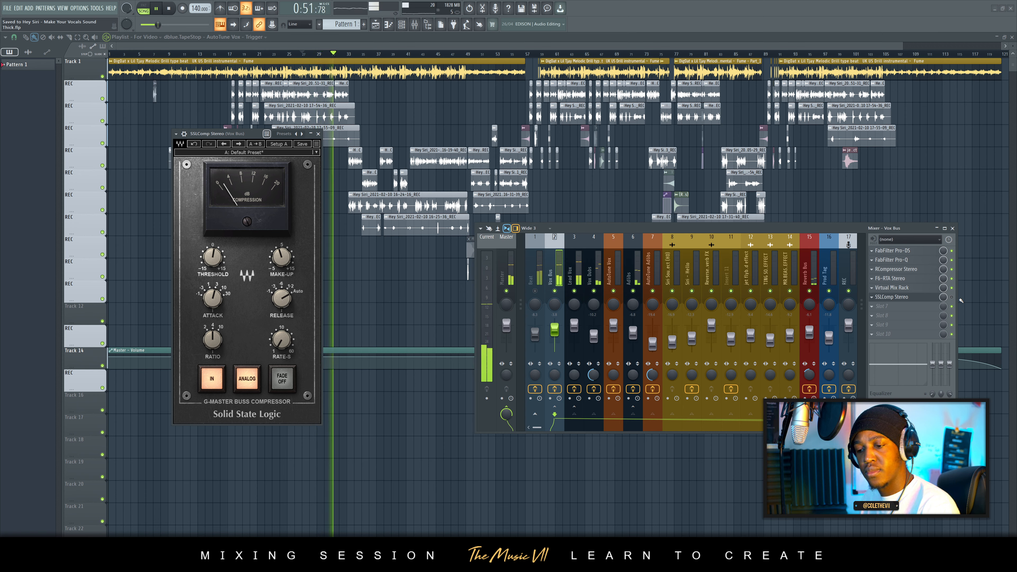
key("space")
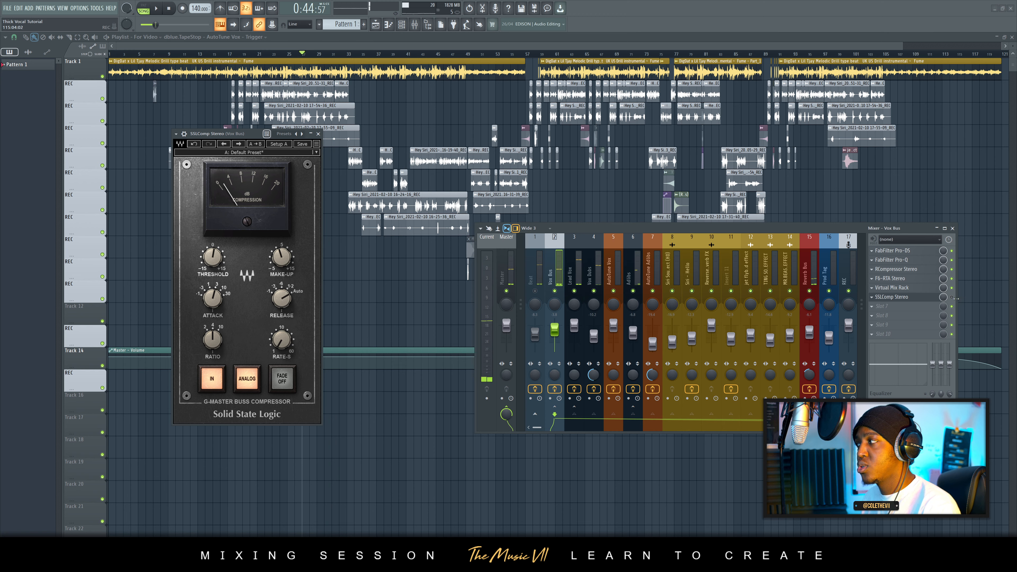
key("space")
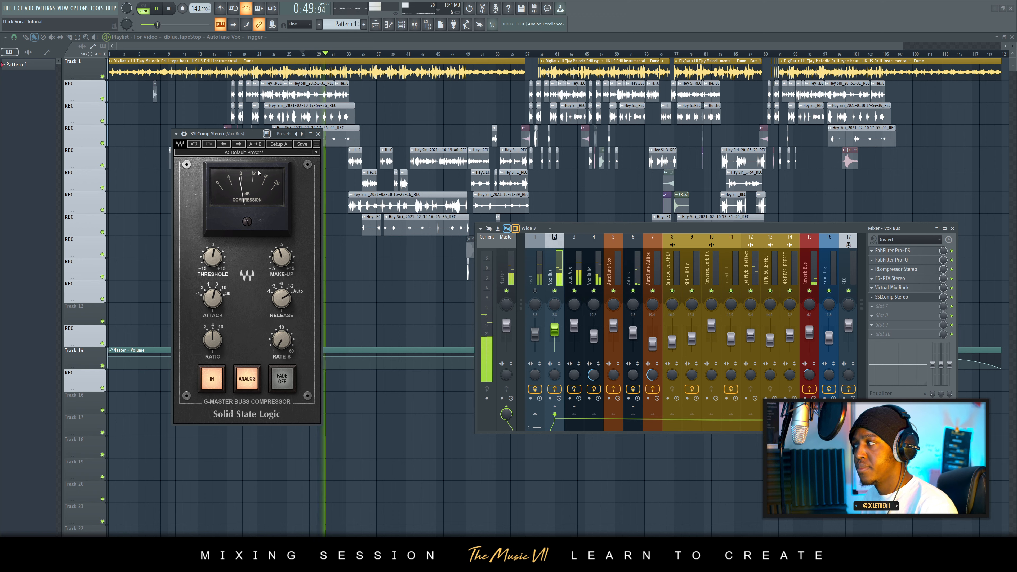
key("ctrl+s")
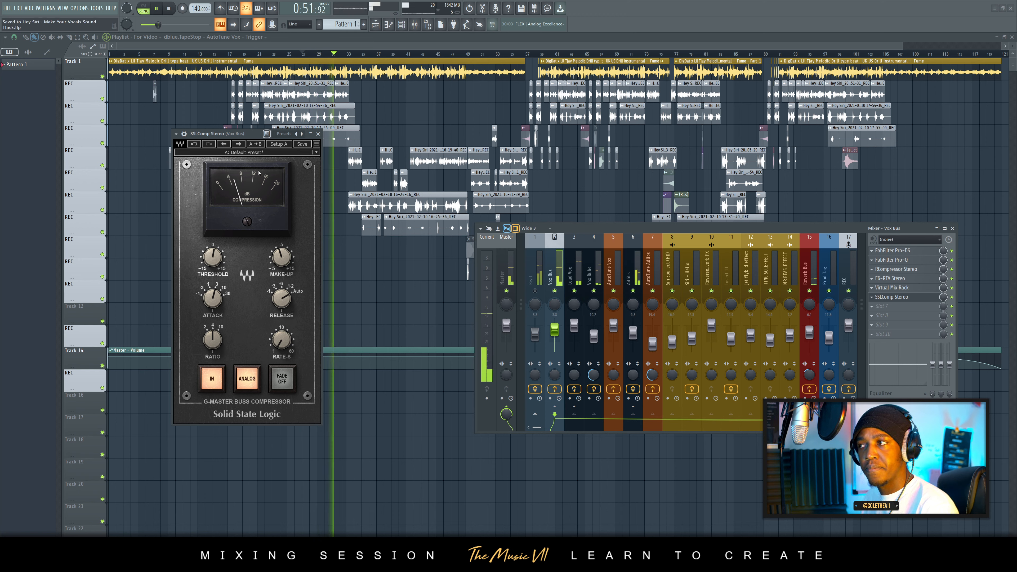
Step: Raise the make-up gain of the Vox Bus's SSLComp slightly during playback, and close its window
left_click(318, 134)
key("space")
key("space")
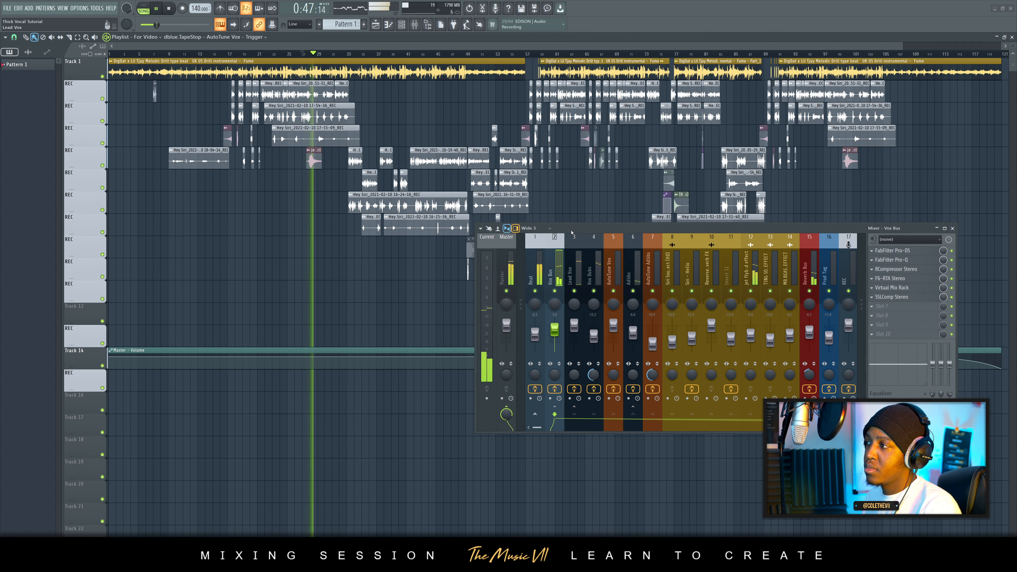
left_click_drag(587, 228, 574, 242)
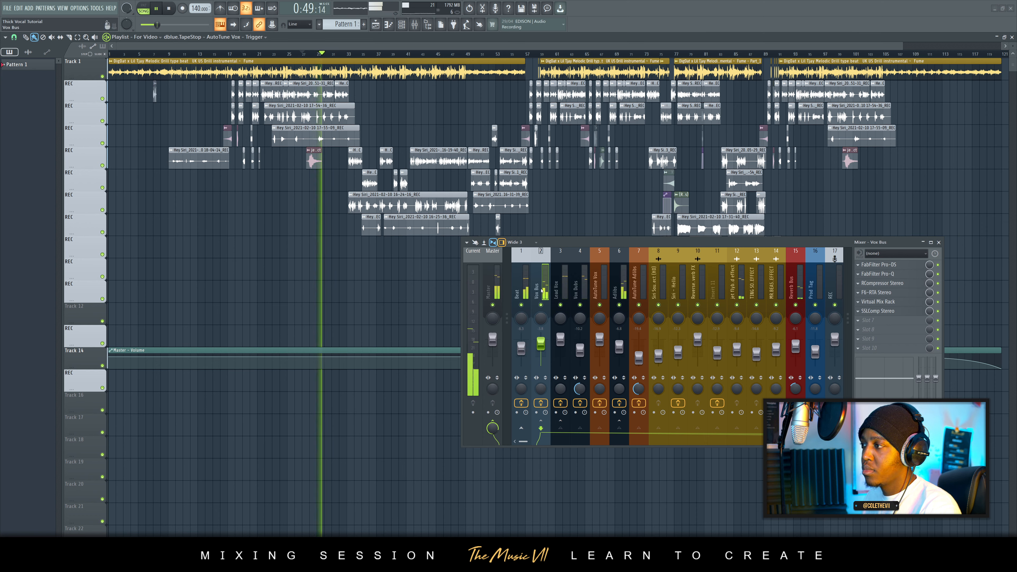
left_click(892, 311)
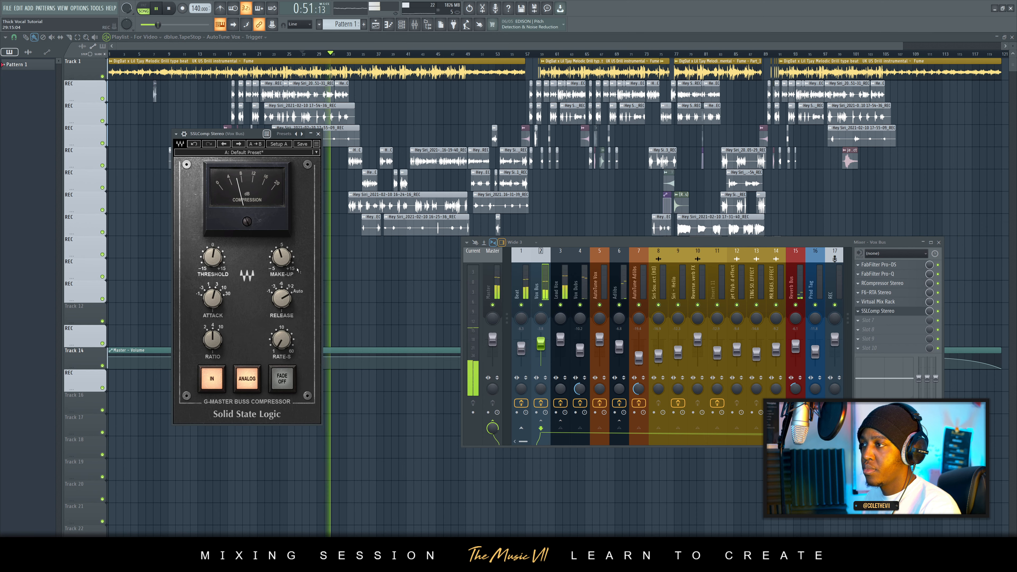
left_click_drag(282, 258, 282, 250)
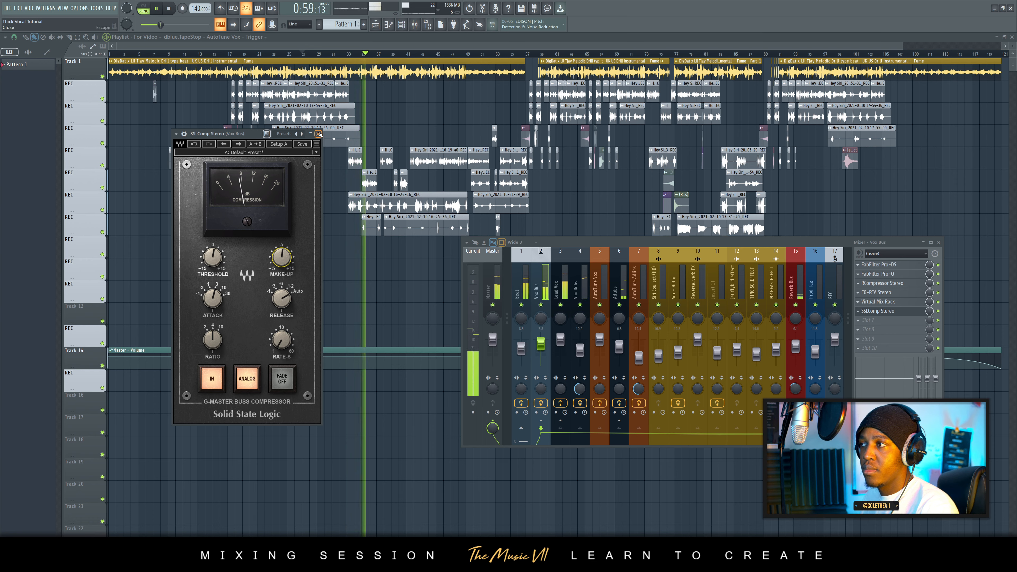
left_click(318, 133)
Step: Fine-tune the Beat track's volume to around -10 dB against the vocals during playback, and save the project
left_click(520, 348)
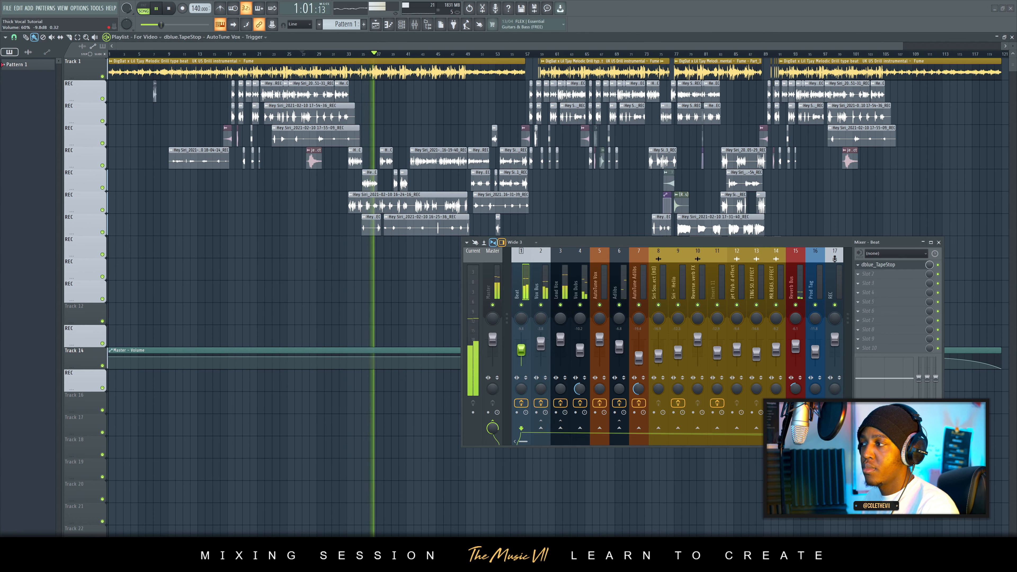
left_click(536, 288)
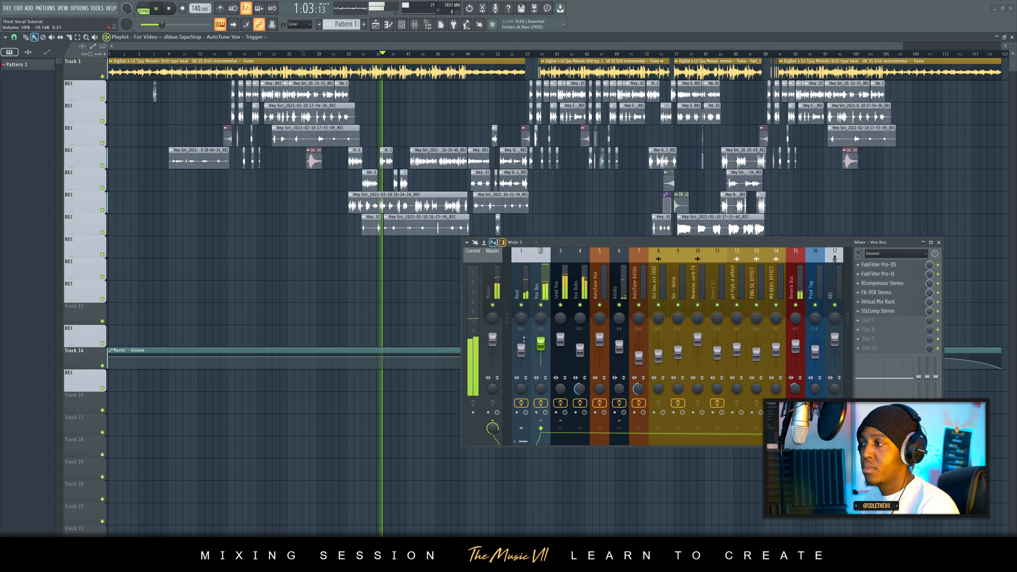
left_click(521, 313)
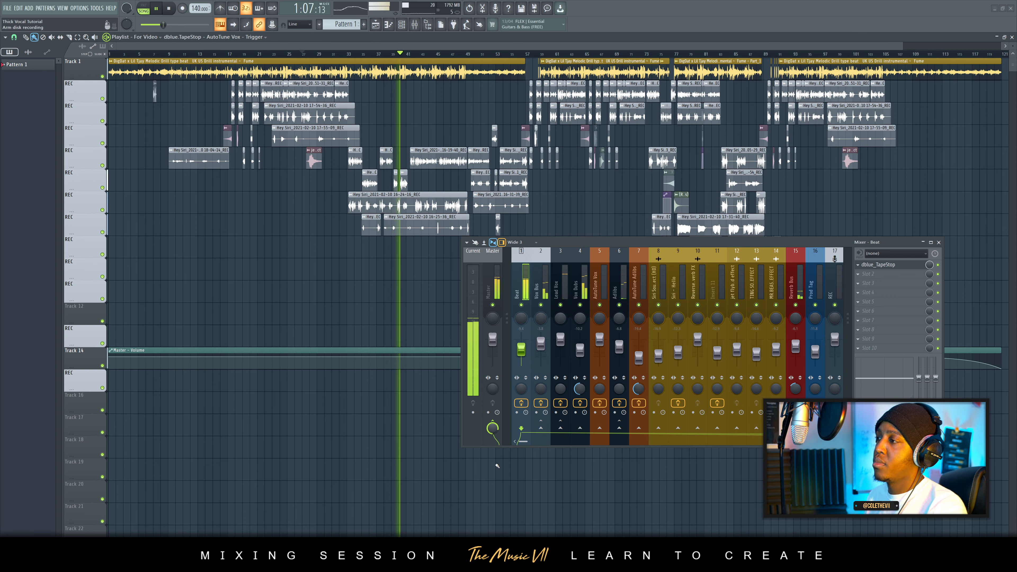
left_click(538, 290)
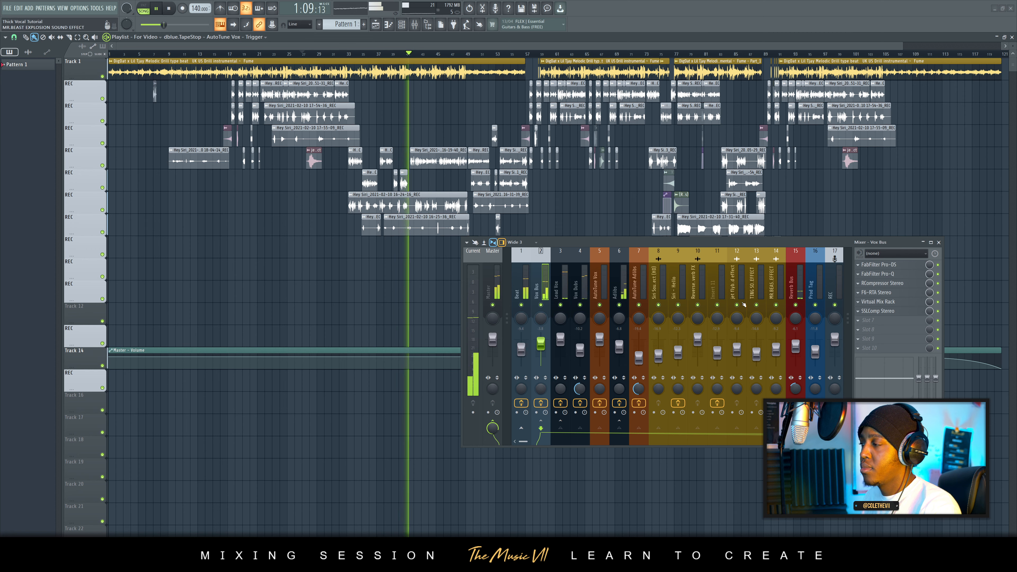
left_click(496, 288)
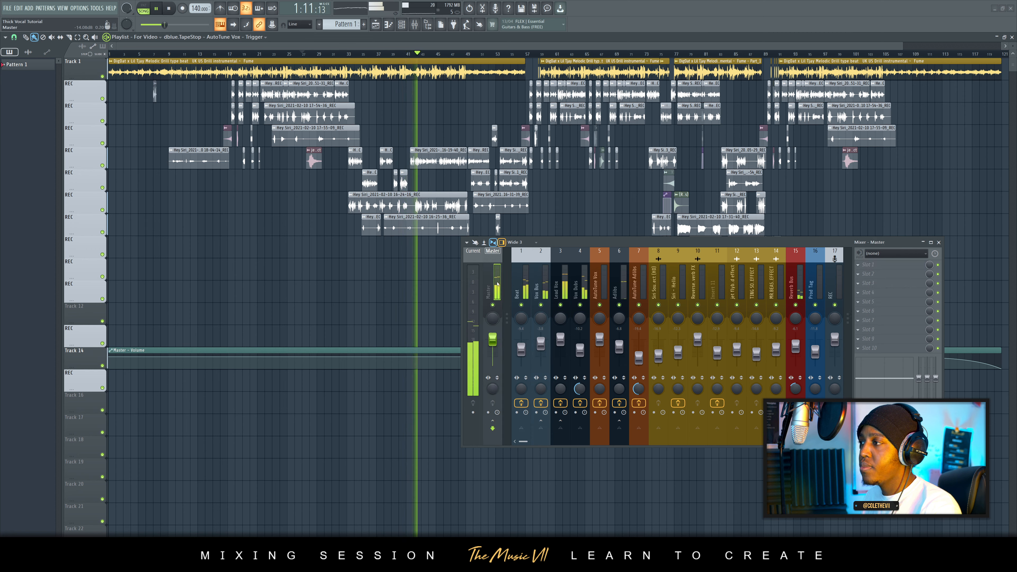
key("ctrl+s")
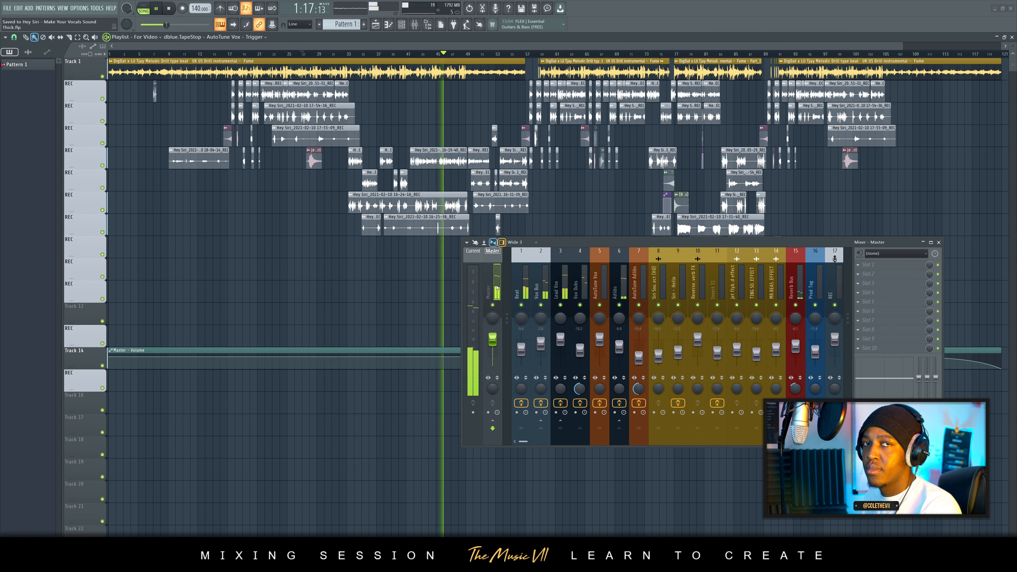
Step: Fine-tune the low-shelf gain of the Vox Bus's FG-N module in Virtual Mix Rack while listening, and save the project
left_click(544, 289)
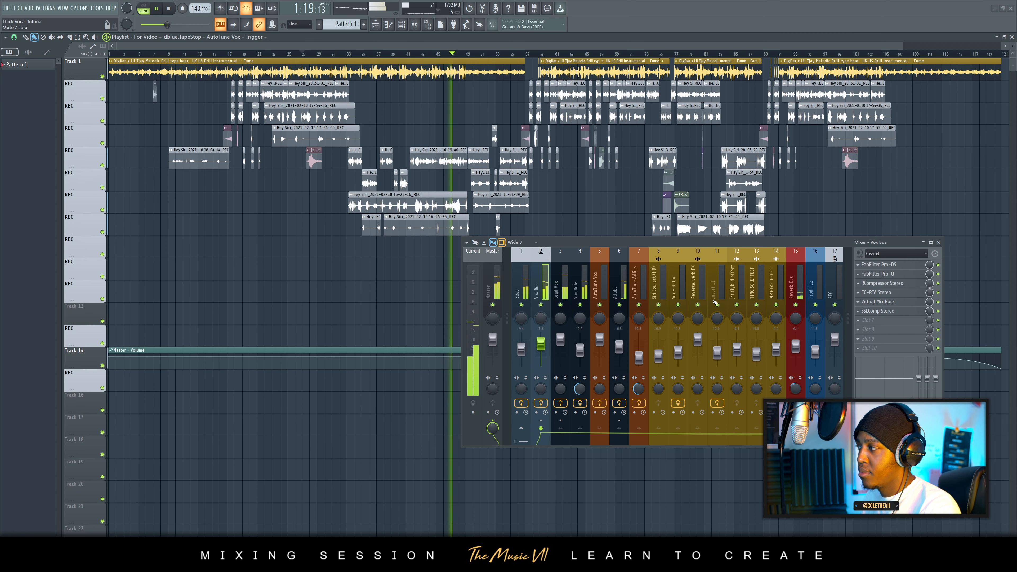
key("space")
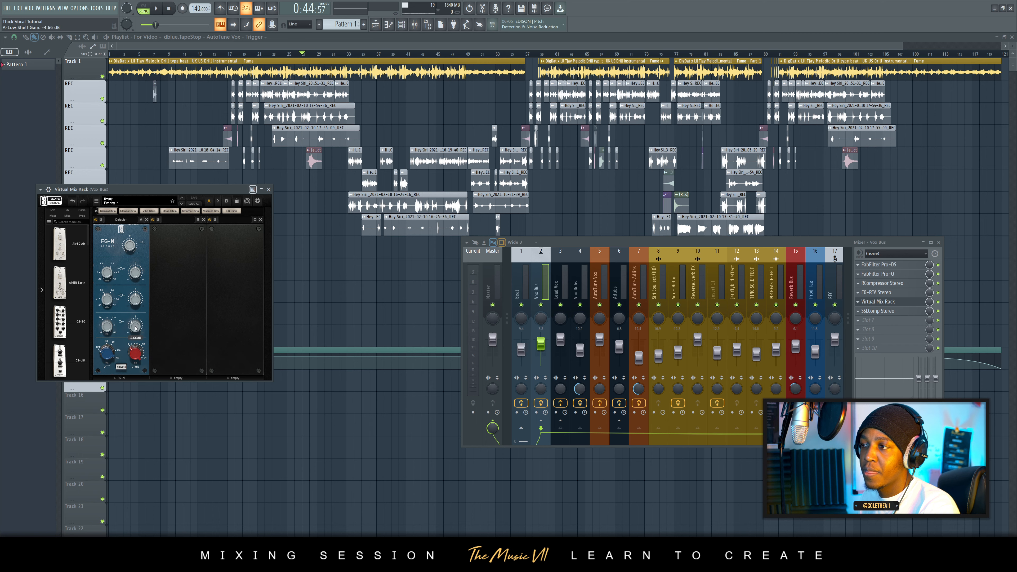
left_click(158, 13)
left_click_drag(135, 325, 137, 324)
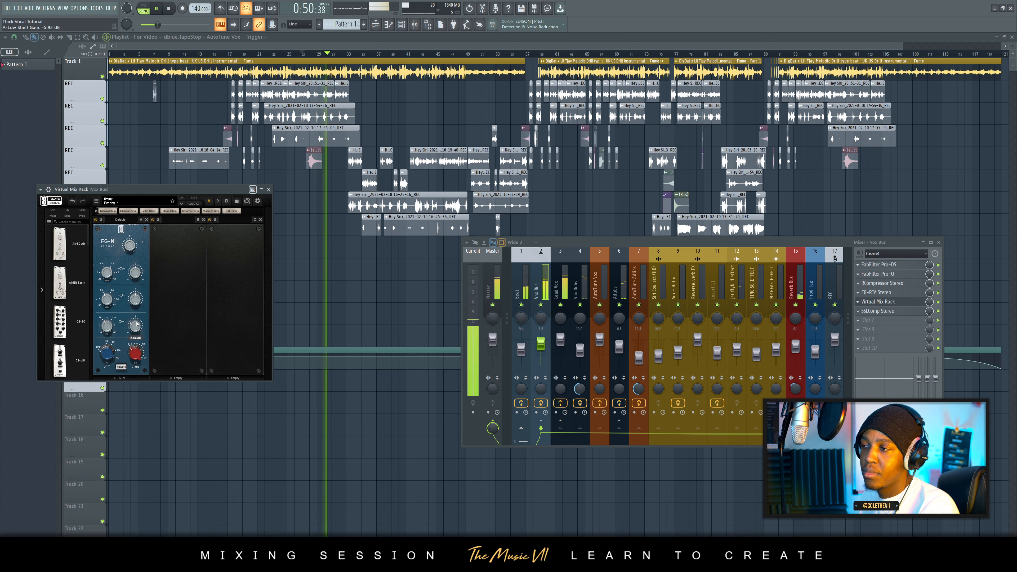
left_click(269, 189)
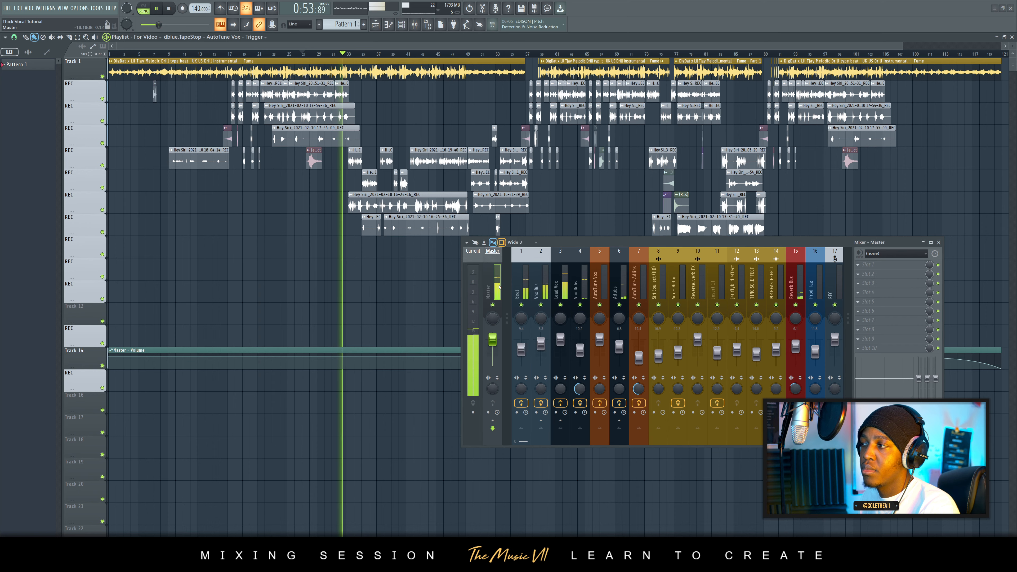
left_click(497, 276)
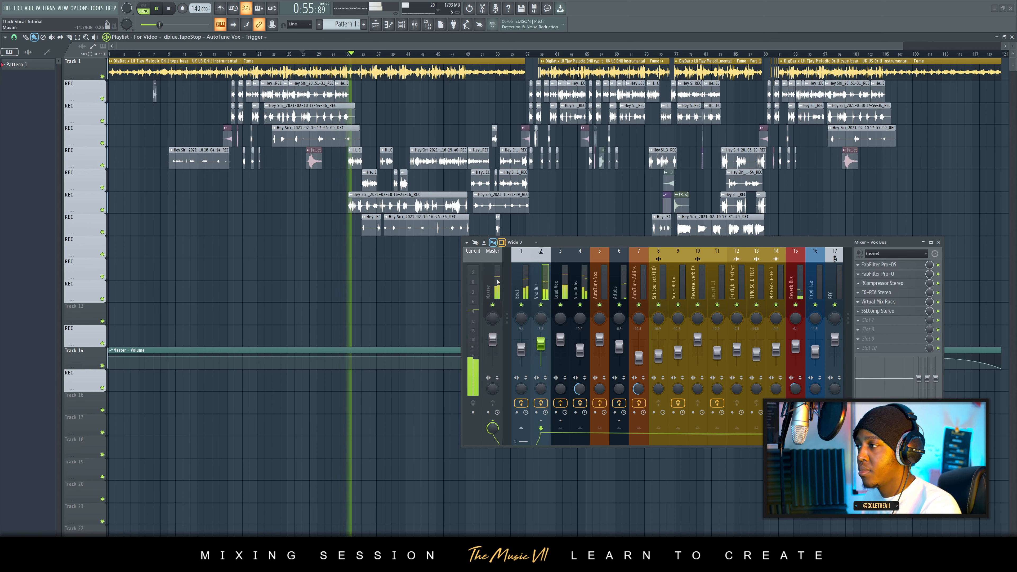
key("ctrl+s")
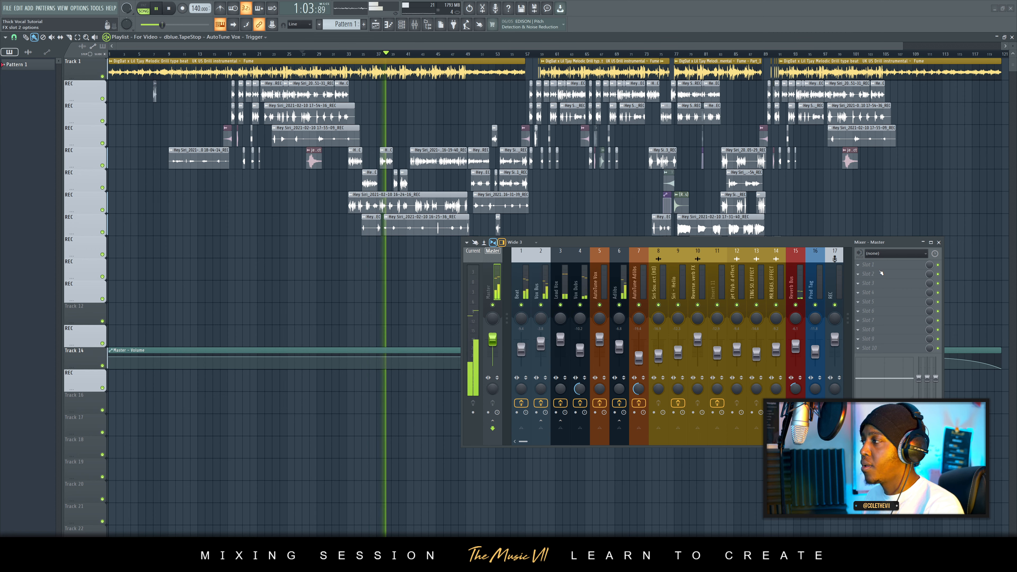
Step: Load L1 limiter Stereo into the first Master effect slot and arrange its window beside the mixer
key("space")
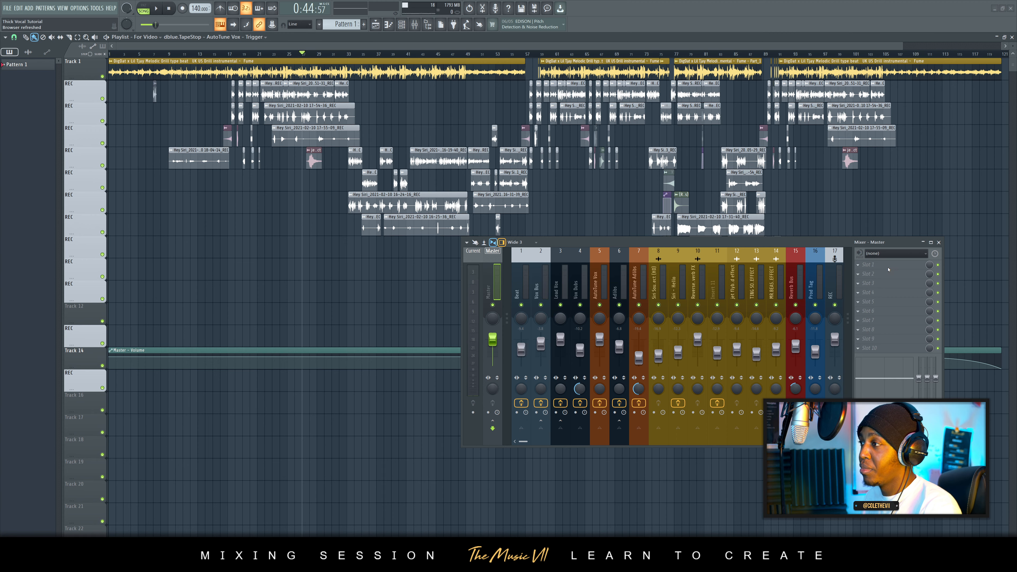
left_click(888, 269)
mouse_move(885, 274)
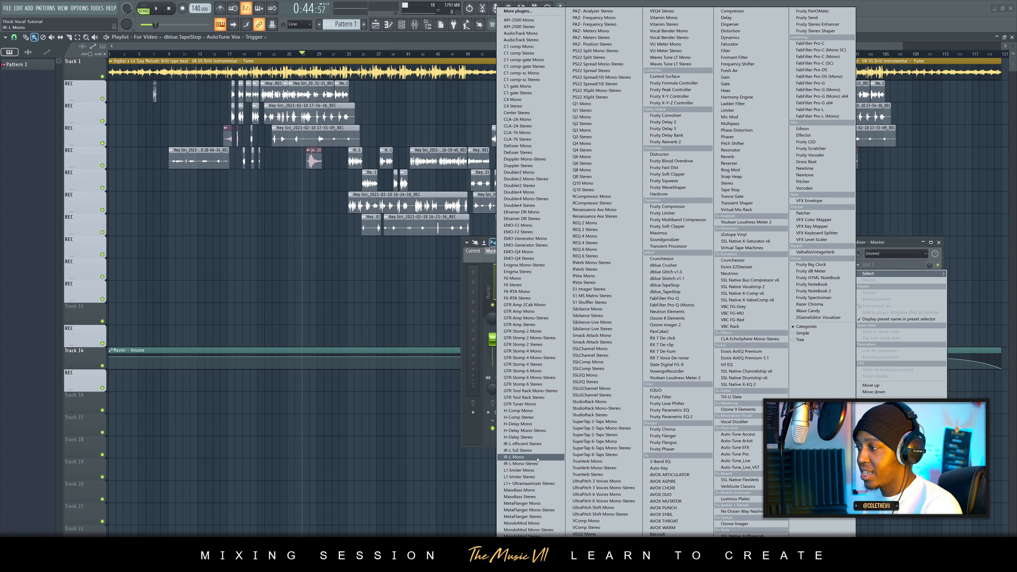
left_click(540, 479)
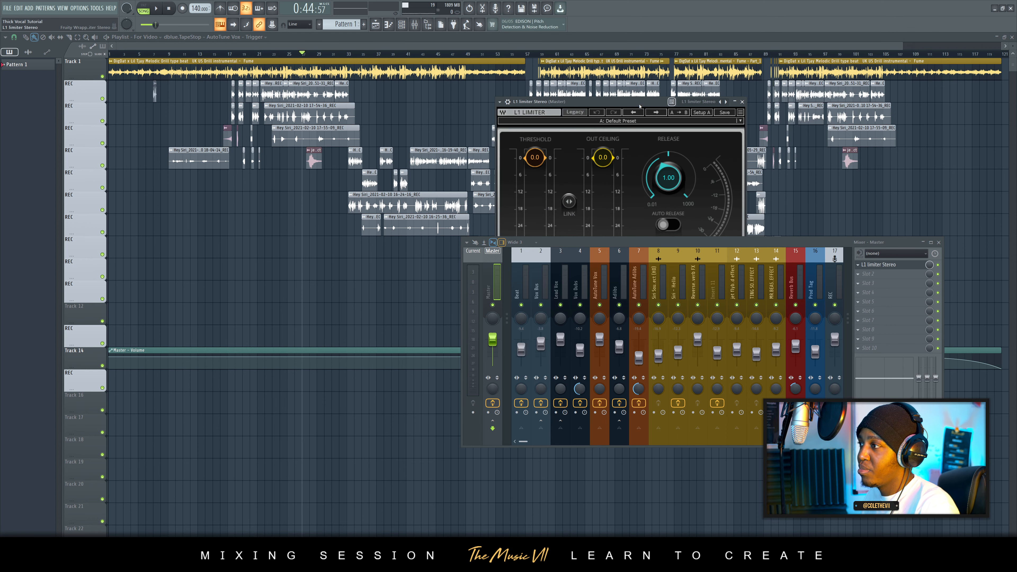
left_click_drag(646, 101, 291, 209)
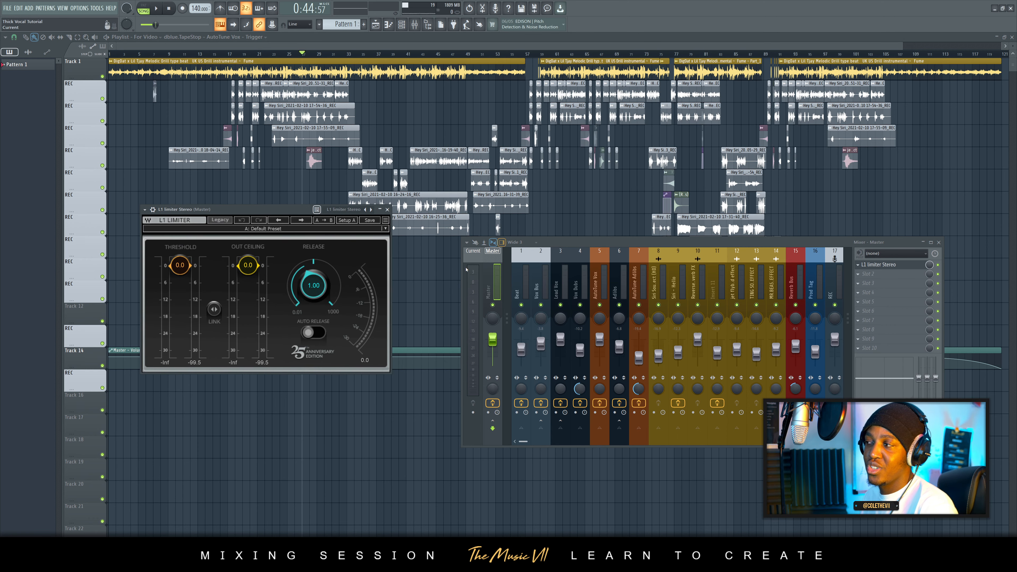
left_click_drag(543, 244, 531, 201)
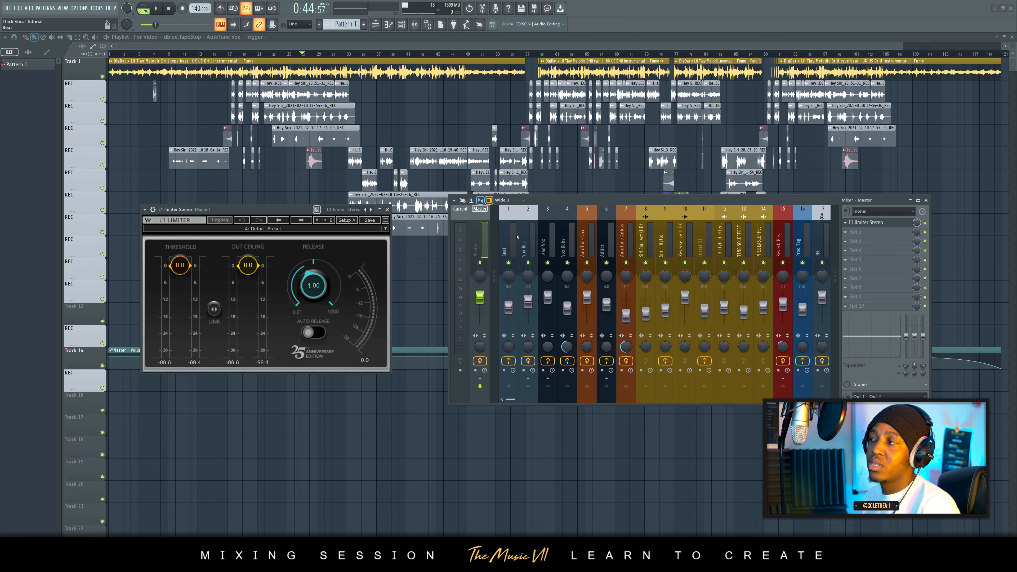
Step: Set the L1 limiter's threshold to -8.6 dB during playback, turn on Auto Release, and save the project
left_click_drag(179, 265, 179, 288)
left_click(322, 335)
key("space")
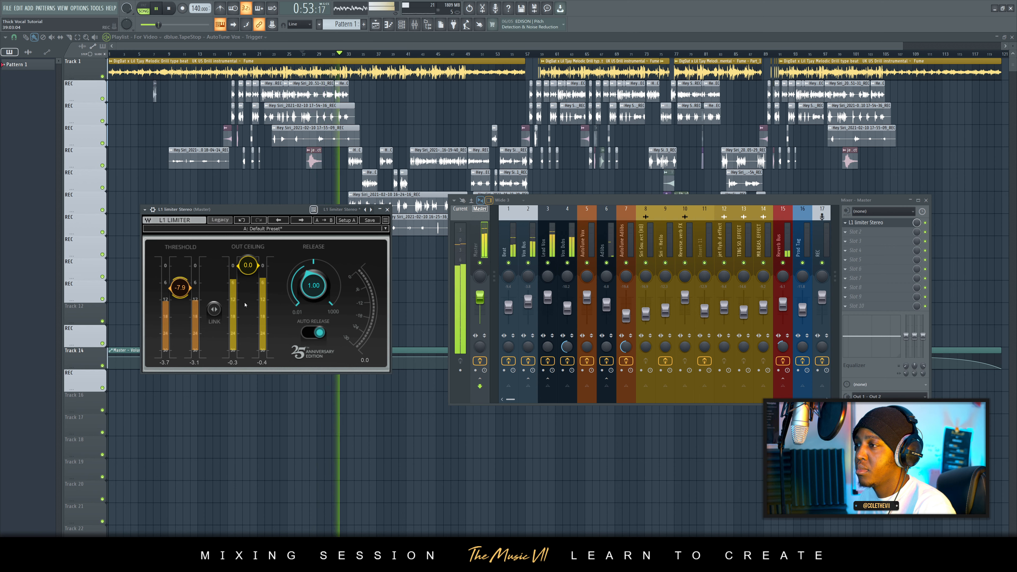
left_click_drag(179, 288, 179, 289)
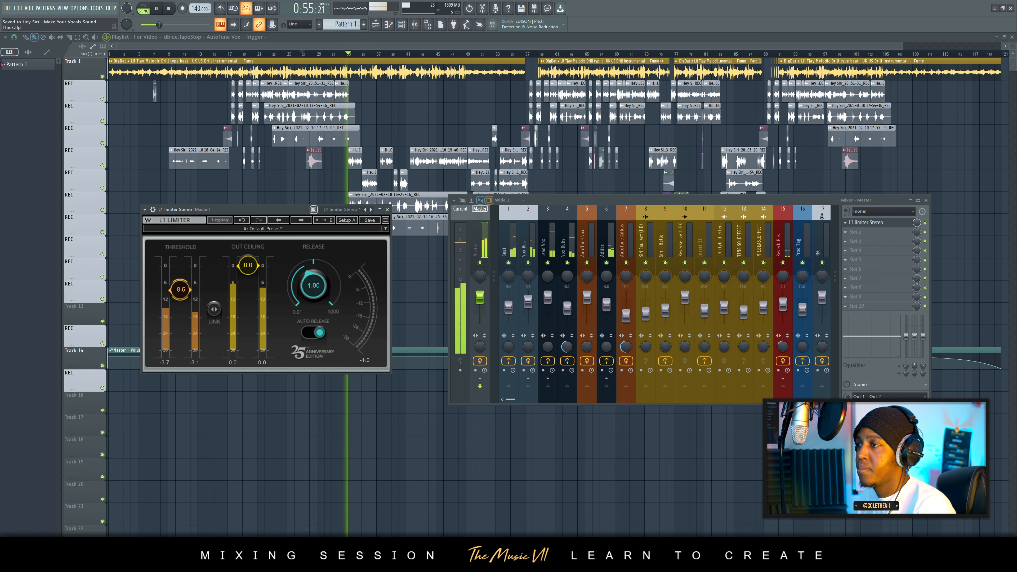
left_click(387, 210)
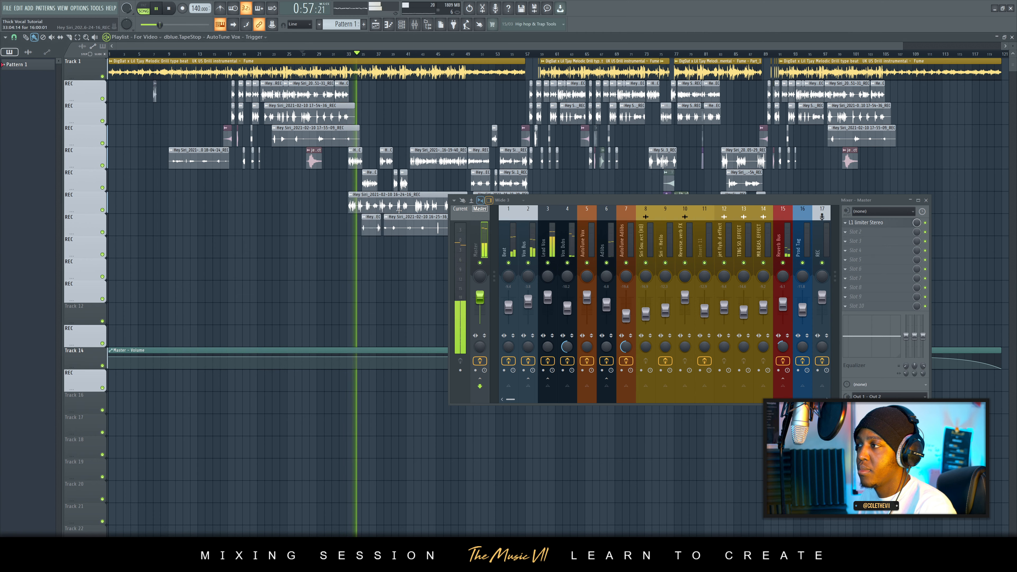
key("ctrl+s")
Step: Move the mixer clear of the clips and replay the song from around bar 56 to check the limited mix
left_click_drag(566, 198, 569, 237)
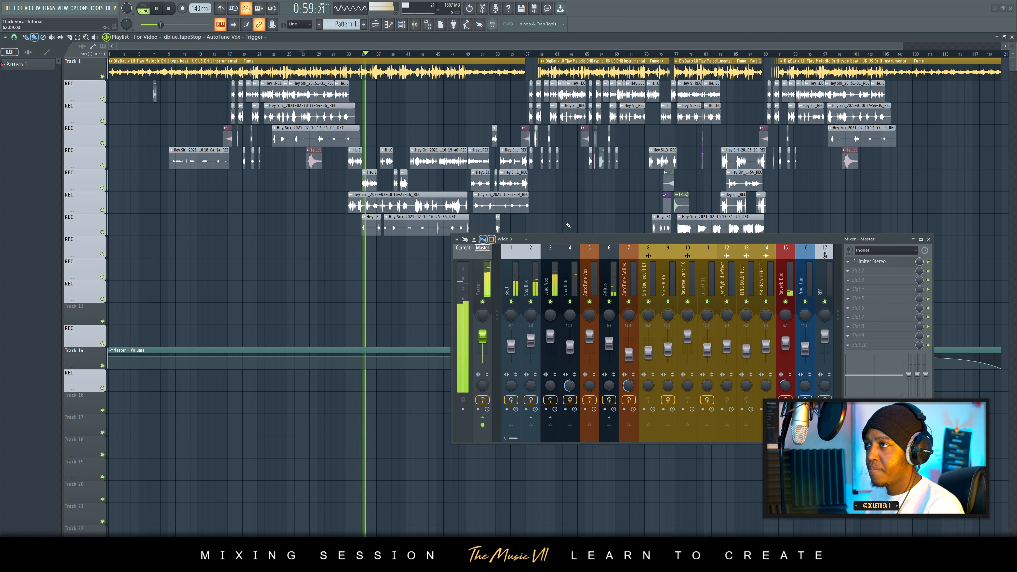
key("space")
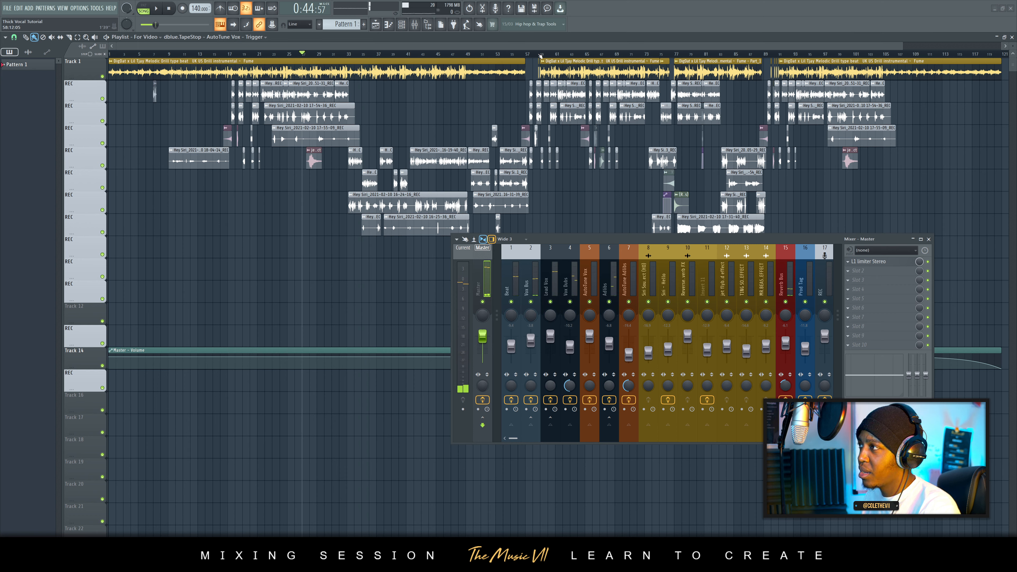
left_click_drag(536, 54, 520, 54)
key("space")
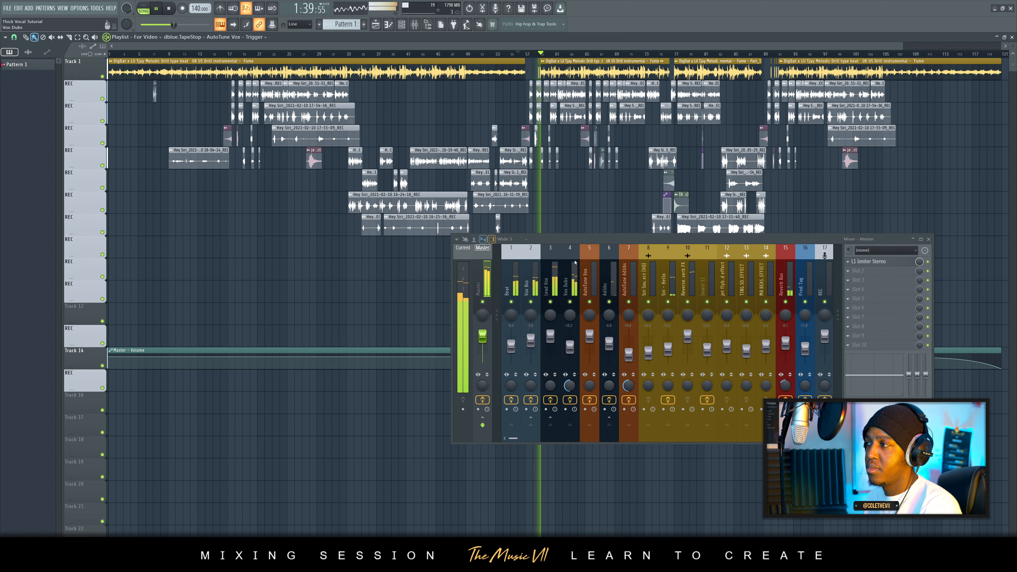
Step: Save the project, then raise the Master's L1 limiter threshold to -7.3 dB during playback and close the limiter window
key("ctrl+s")
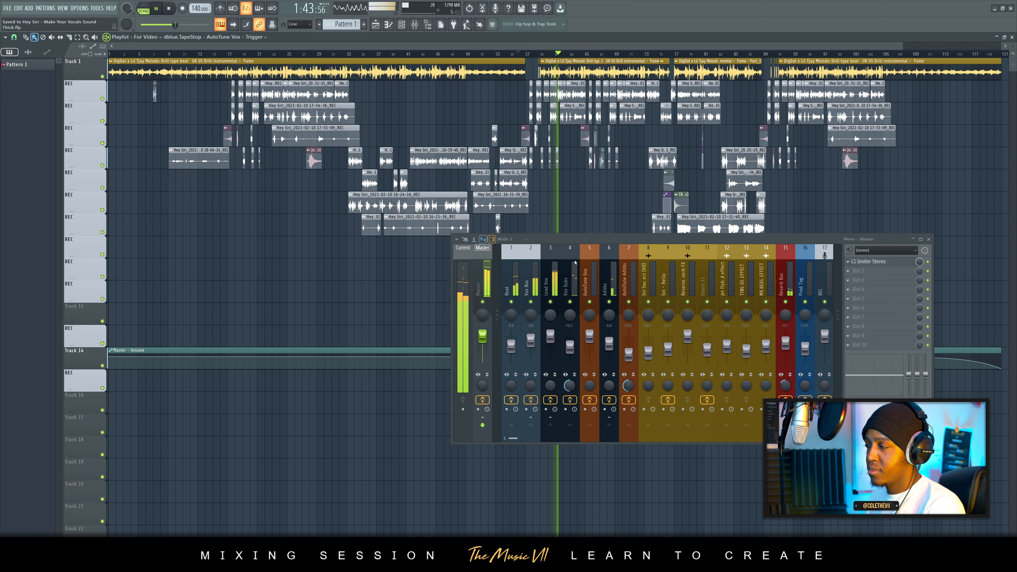
left_click(867, 261)
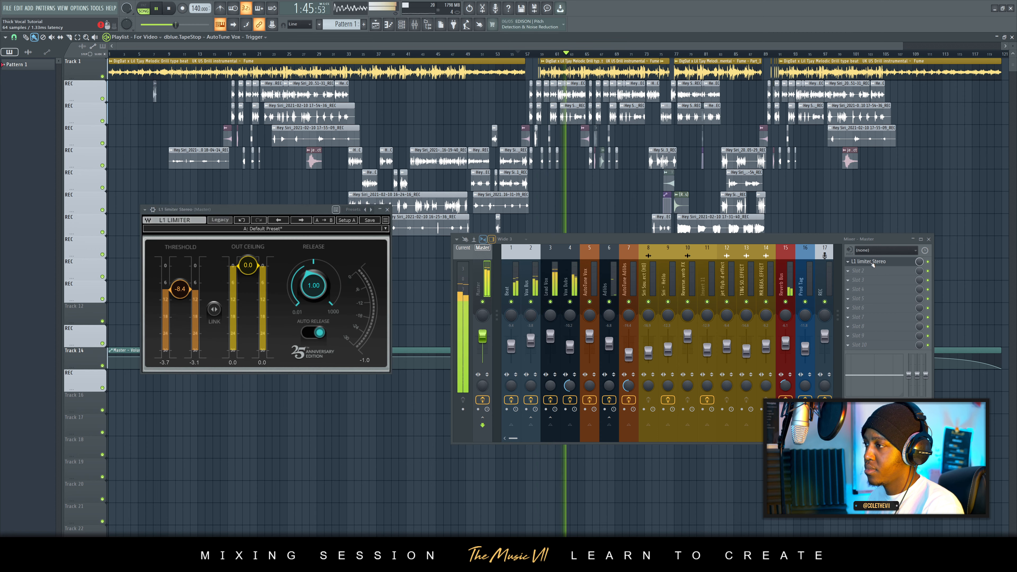
left_click_drag(181, 298, 181, 294)
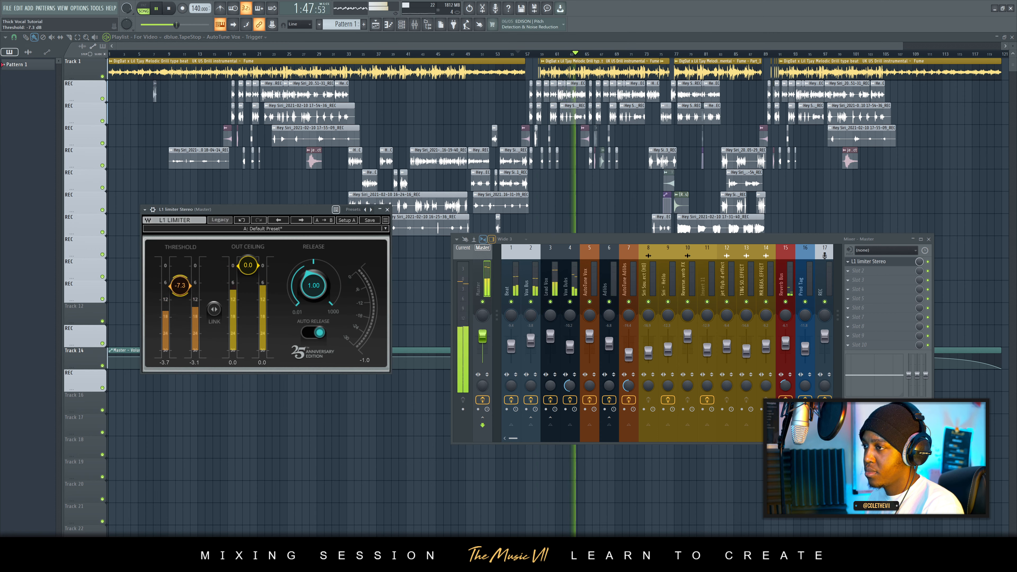
left_click(387, 209)
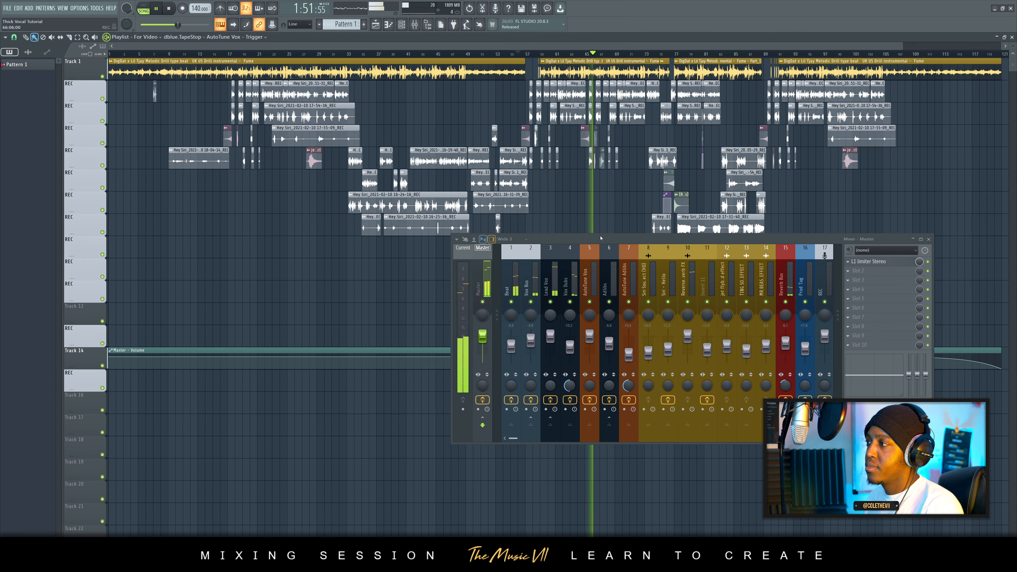
Step: Shift the mixer slightly lower below the clips, save the project and stop playback
mouse_move(582, 241)
left_mouse_down()
mouse_move(567, 245)
mouse_move(578, 248)
left_mouse_up()
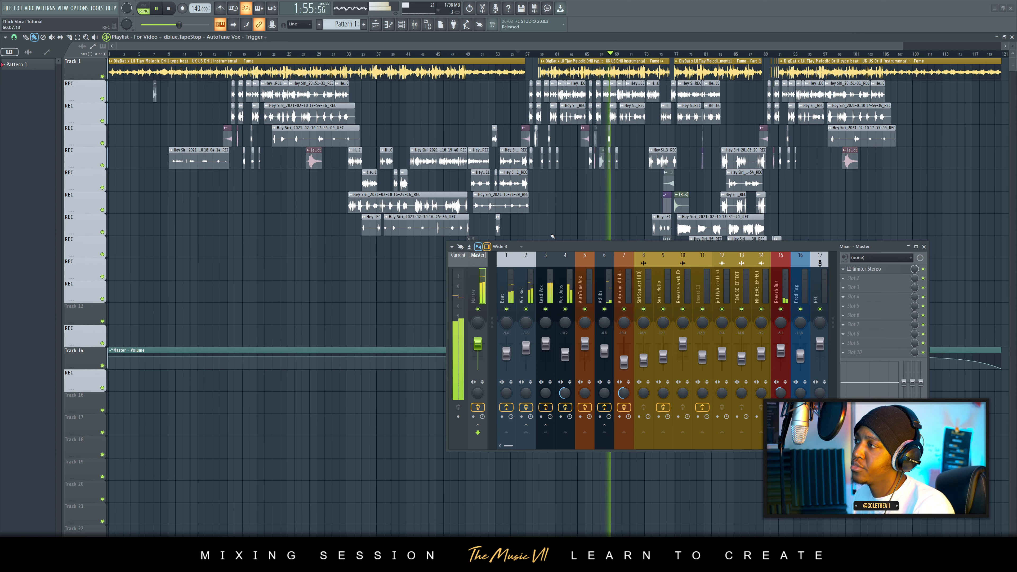
key("ctrl+s")
key("space")
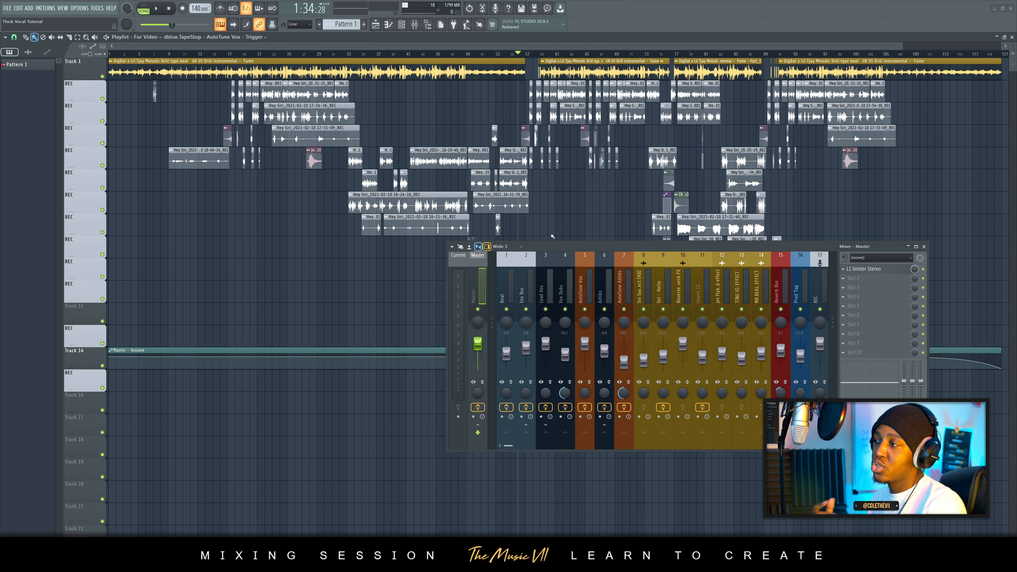
Step: Review the effect chains on the Vox Bus, Lead Vox and Vox Dubs mixer tracks, and save the project
left_click(525, 281)
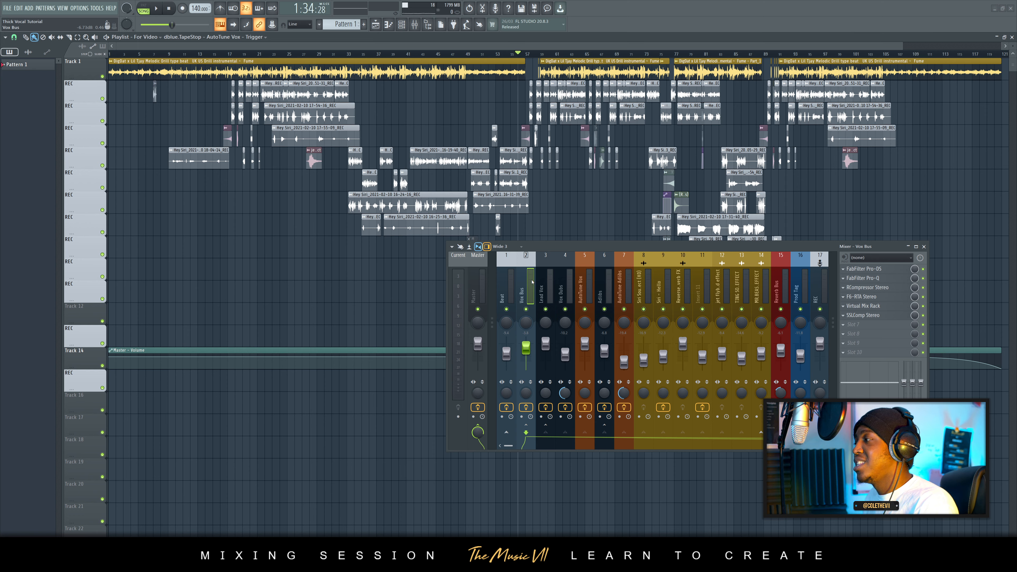
left_click(540, 287)
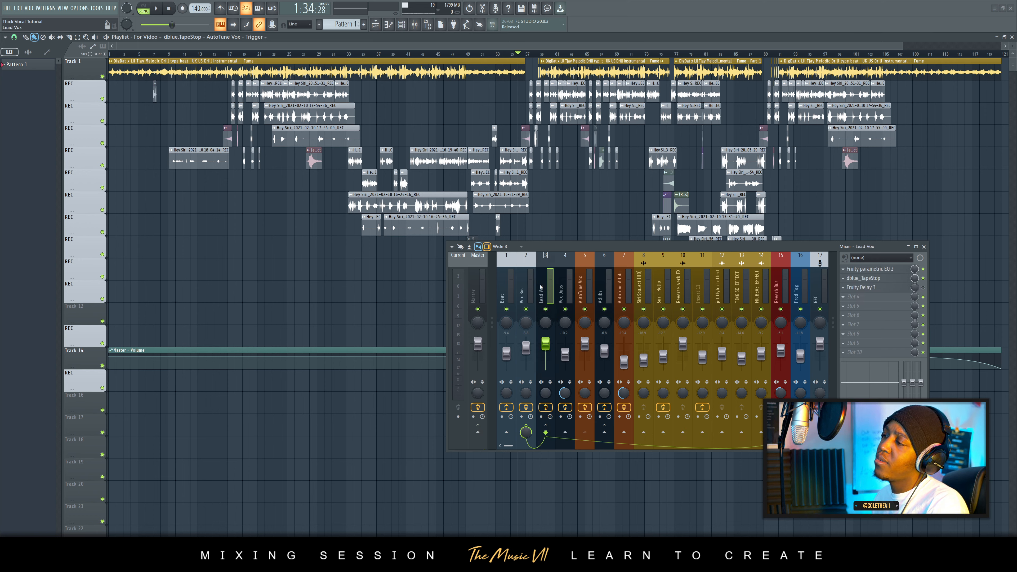
left_click(560, 287)
left_click(547, 285)
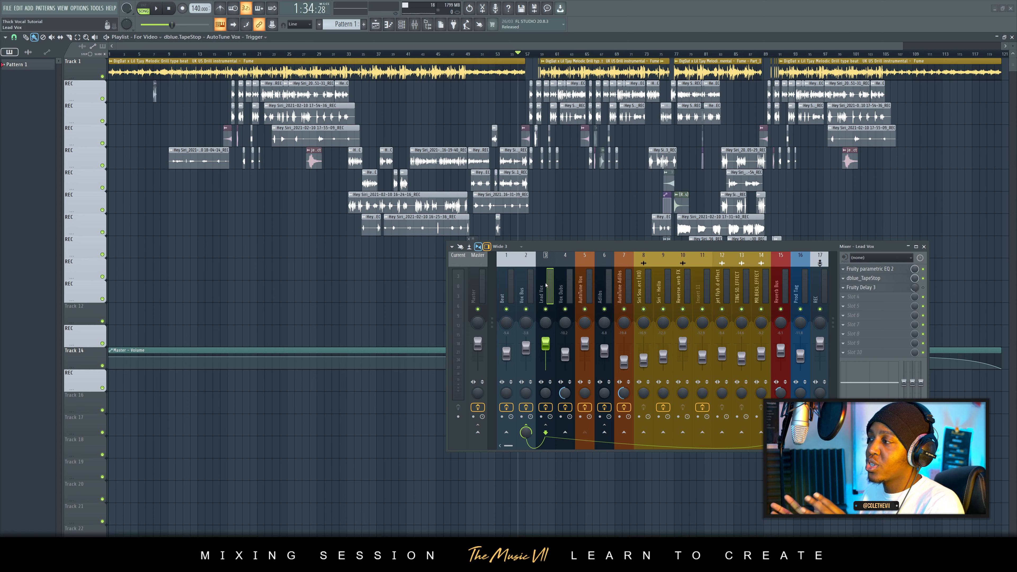
key("ctrl+s")
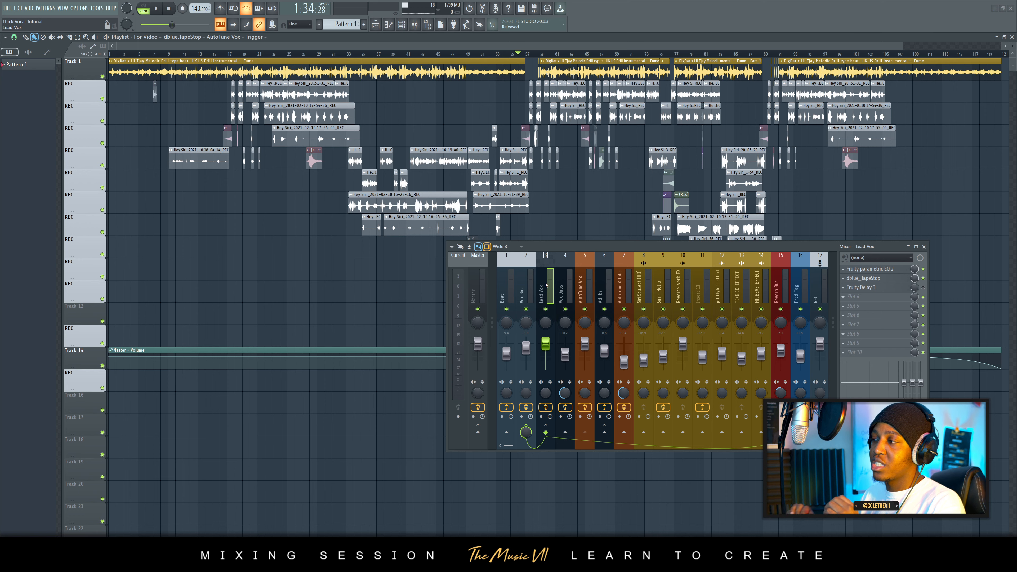